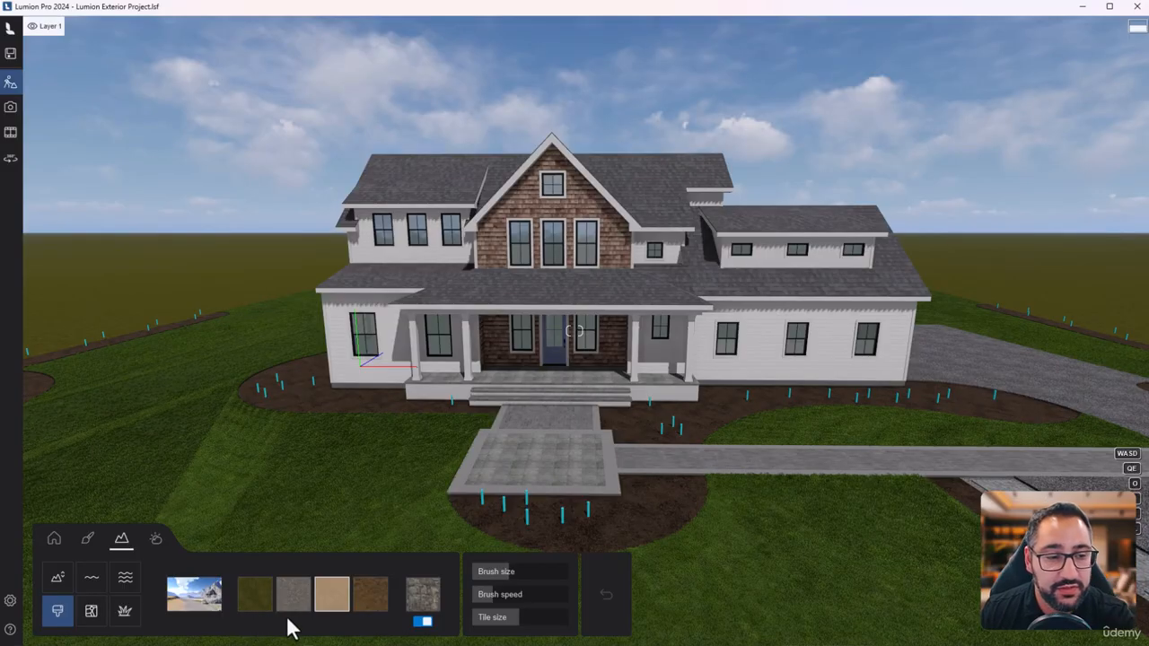
- Reduce the paint brush size and paint a strip of the sand texture on the open ground beside the property
{"action": "mouse_move", "coordinate": [272, 603]}
{"action": "right_mouse_down"}
{"action": "mouse_move", "coordinate": [218, 631]}
{"action": "mouse_move", "coordinate": [251, 644]}
{"action": "mouse_move", "coordinate": [269, 611]}
{"action": "right_mouse_up"}
{"action": "key", "text": "a"}
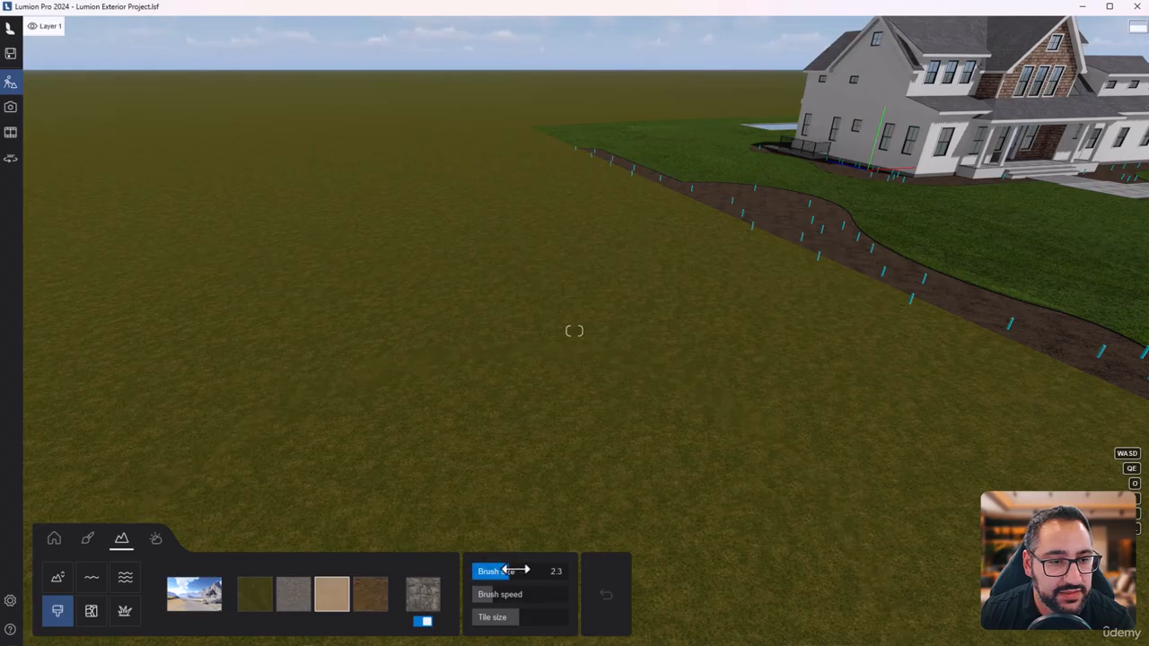
{"action": "left_click_drag", "start_coordinate": [515, 571], "coordinate": [529, 572]}
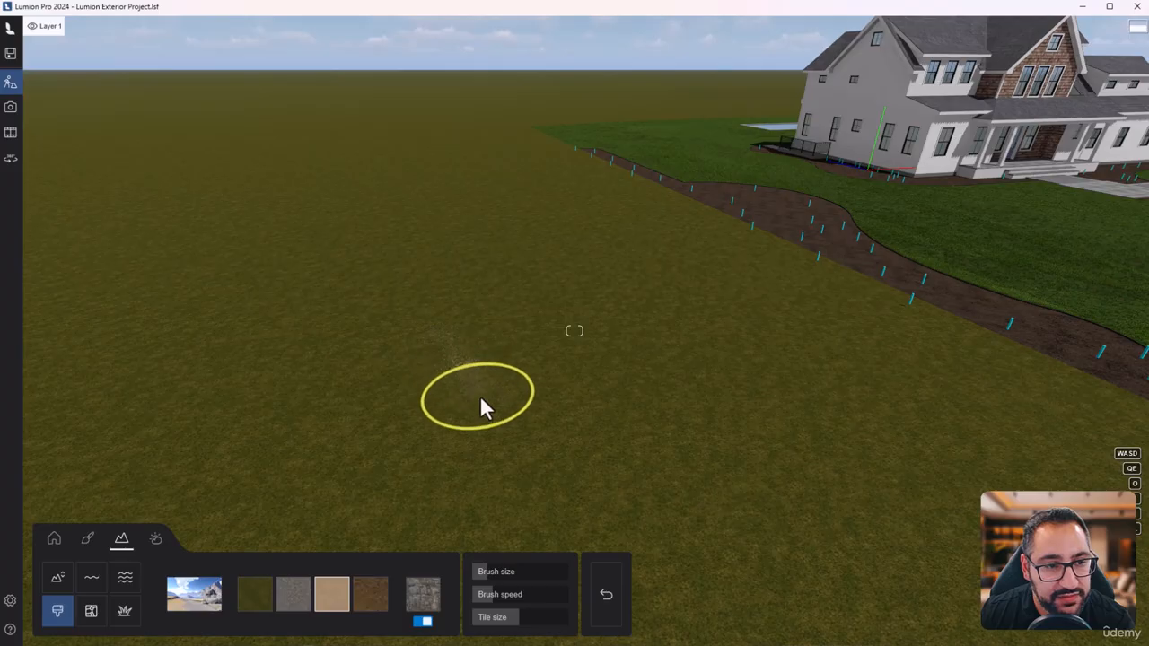
{"action": "mouse_move", "coordinate": [500, 423]}
{"action": "left_mouse_down"}
{"action": "mouse_move", "coordinate": [529, 452]}
{"action": "mouse_move", "coordinate": [486, 401]}
{"action": "left_mouse_up"}
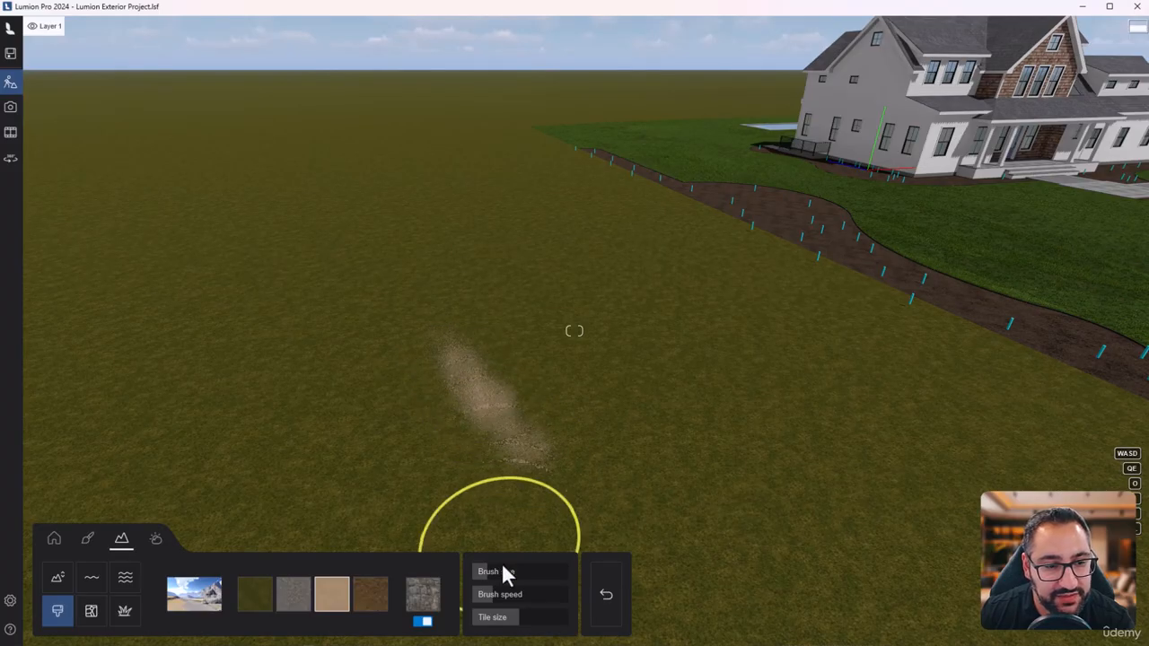
{"action": "mouse_move", "coordinate": [446, 341]}
{"action": "left_mouse_down"}
{"action": "mouse_move", "coordinate": [490, 410]}
{"action": "mouse_move", "coordinate": [436, 333]}
{"action": "mouse_move", "coordinate": [502, 431]}
{"action": "left_mouse_up"}
{"action": "left_click_drag", "start_coordinate": [459, 346], "coordinate": [481, 388]}
{"action": "key", "text": "w"}
{"action": "mouse_move", "coordinate": [480, 388]}
{"action": "right_mouse_down"}
{"action": "mouse_move", "coordinate": [399, 413]}
{"action": "mouse_move", "coordinate": [436, 462]}
{"action": "mouse_move", "coordinate": [547, 339]}
{"action": "right_mouse_up"}
{"action": "key", "text": "s"}
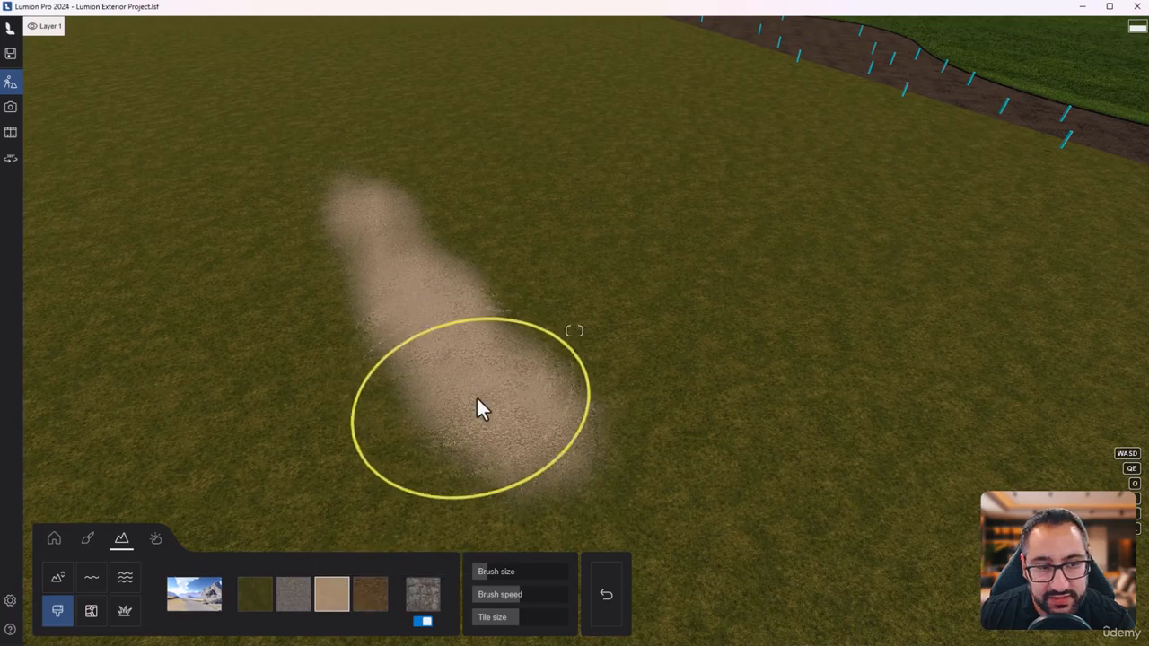
- Replace the sand paint slot's texture with the bright green Legacy grass, and change that to the dark green Legacy texture
{"action": "left_click", "coordinate": [344, 591]}
{"action": "left_click", "coordinate": [239, 282]}
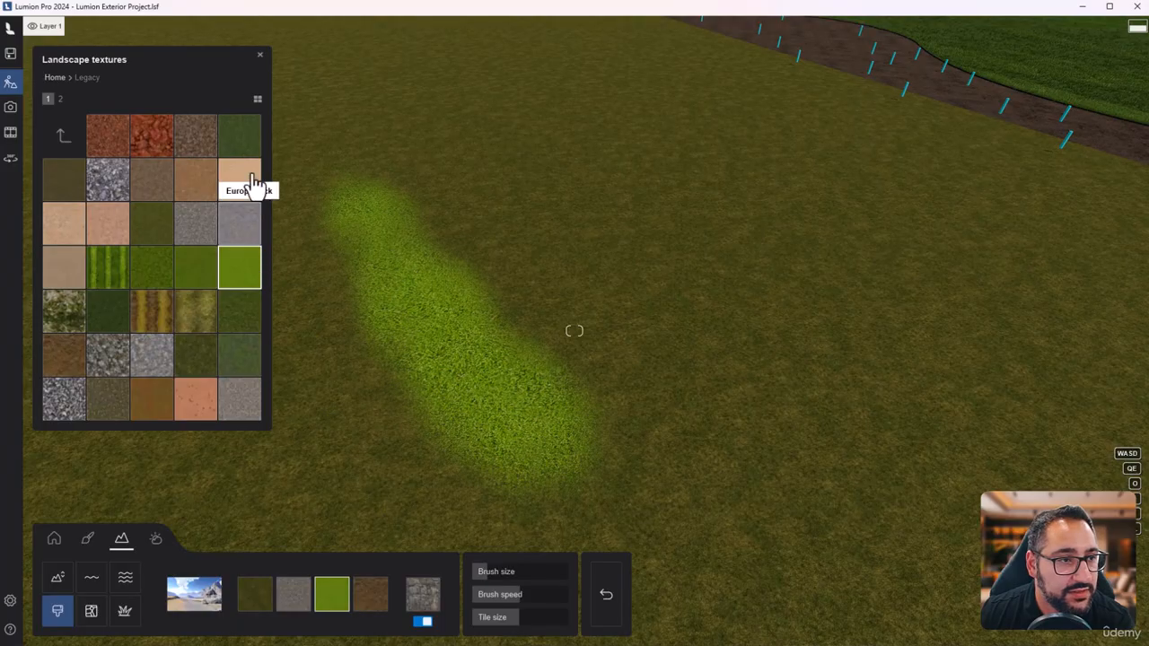
{"action": "left_click", "coordinate": [239, 143]}
{"action": "key", "text": "w"}
{"action": "mouse_move", "coordinate": [661, 450]}
{"action": "right_mouse_down"}
{"action": "mouse_move", "coordinate": [557, 431]}
{"action": "mouse_move", "coordinate": [624, 431]}
{"action": "mouse_move", "coordinate": [655, 368]}
{"action": "mouse_move", "coordinate": [663, 391]}
{"action": "right_mouse_up"}
{"action": "key", "text": "s"}
{"action": "key", "text": "s"}
{"action": "key", "text": "d"}
- Try the brown soil landscape preset and replace it with the green grass mountain preset
{"action": "left_click", "coordinate": [195, 598]}
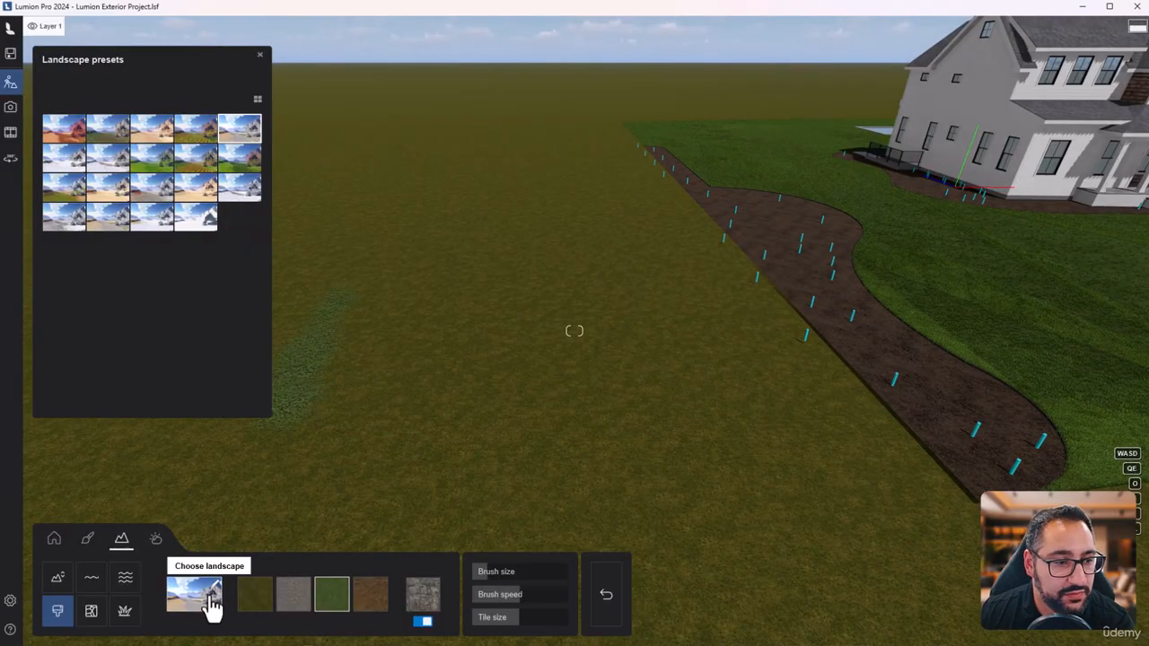
{"action": "left_click", "coordinate": [61, 199]}
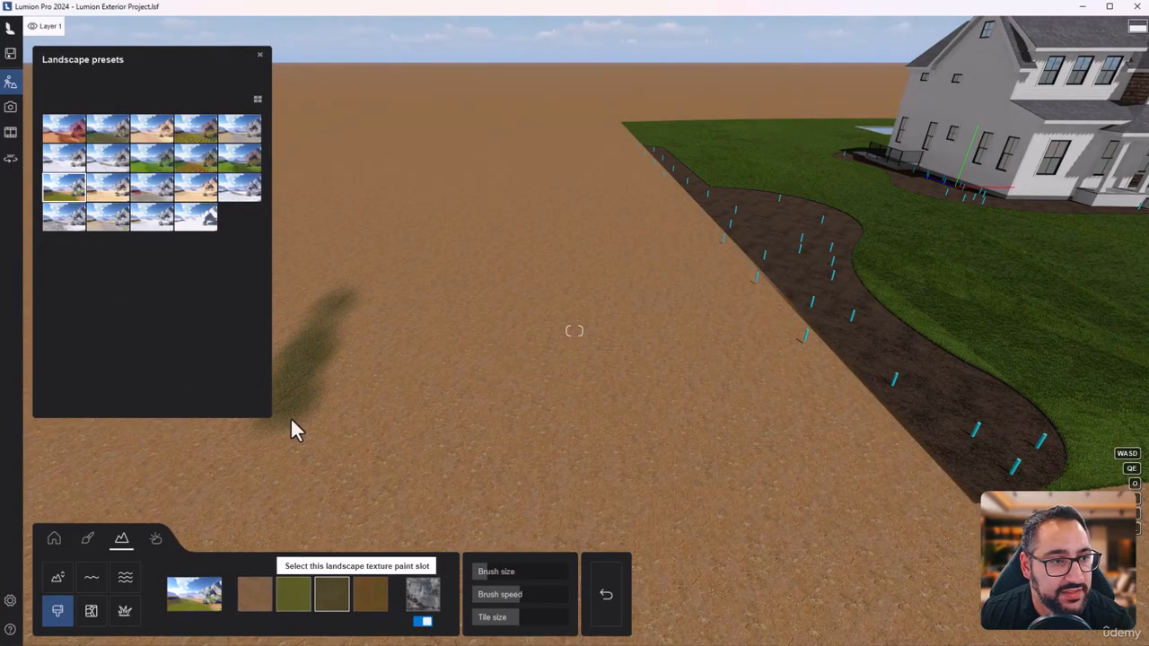
{"action": "left_click", "coordinate": [237, 171]}
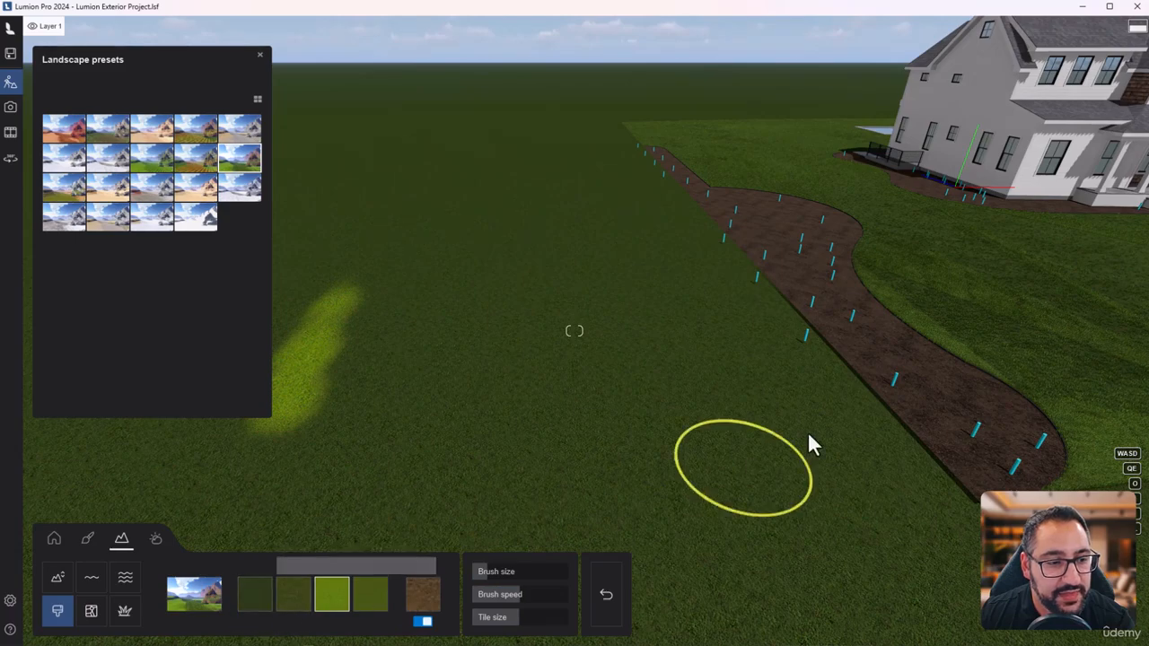
{"action": "right_click_drag", "start_coordinate": [810, 435], "coordinate": [808, 353]}
{"action": "right_click_drag", "start_coordinate": [690, 490], "coordinate": [688, 455]}
{"action": "key", "text": "w"}
{"action": "key", "text": "d"}
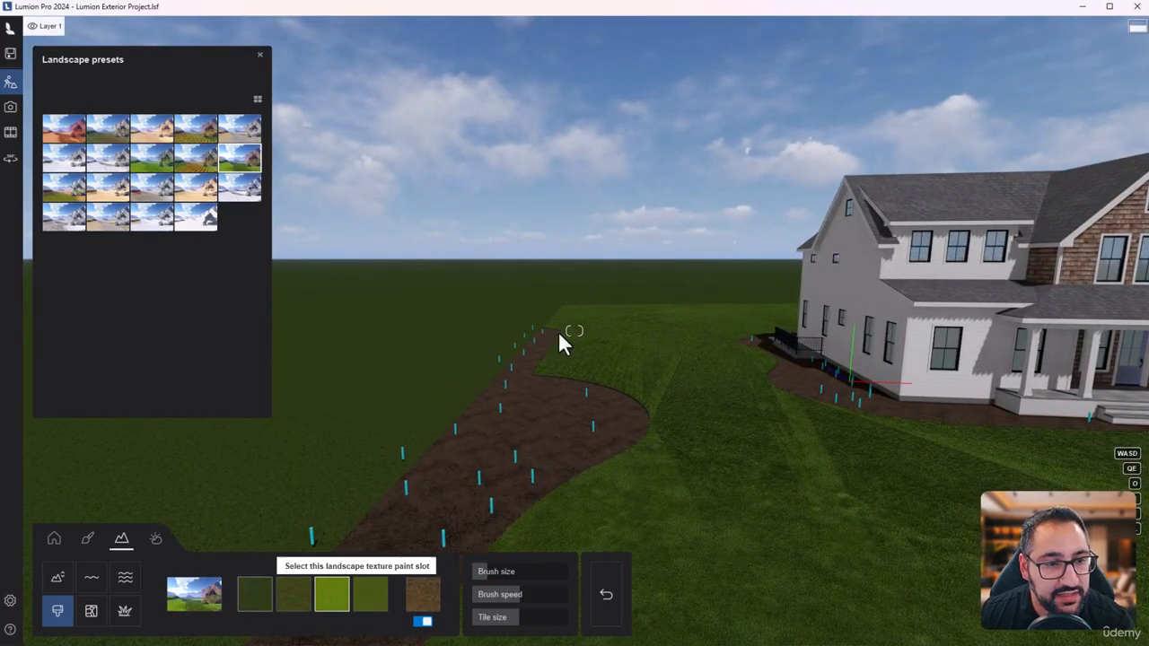
- Change the second landscape paint slot to the red rock texture from the Legacy textures
{"action": "left_click", "coordinate": [254, 613]}
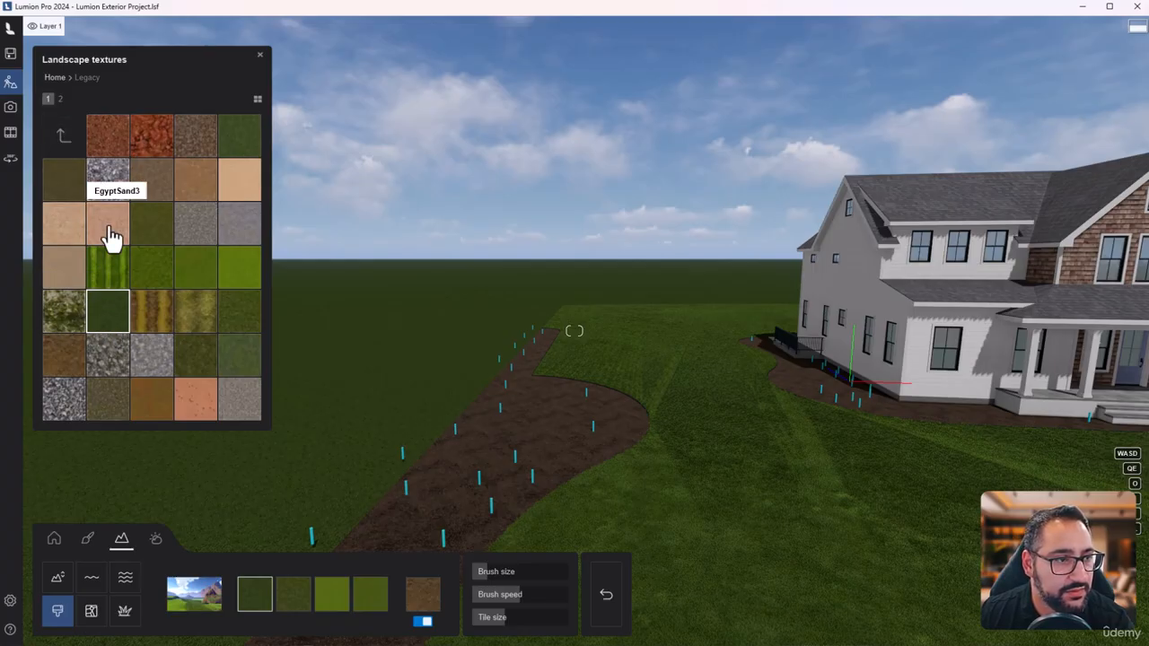
{"action": "left_click", "coordinate": [294, 597]}
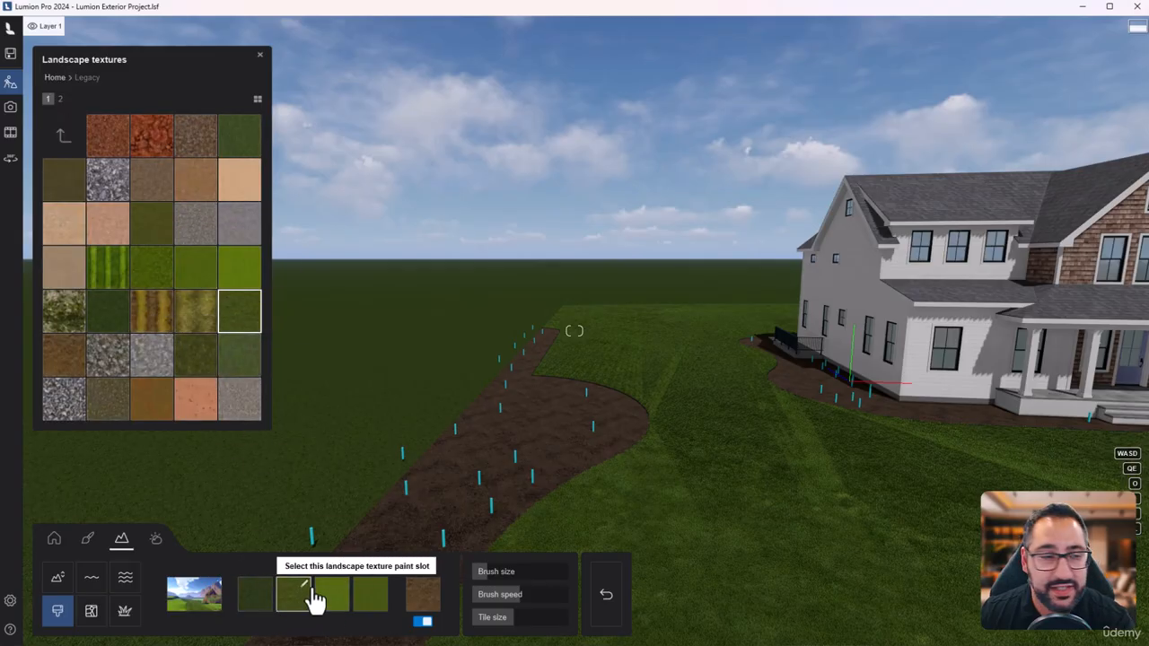
{"action": "left_click", "coordinate": [152, 168]}
{"action": "key", "text": "w"}
{"action": "right_click_drag", "start_coordinate": [449, 333], "coordinate": [414, 397]}
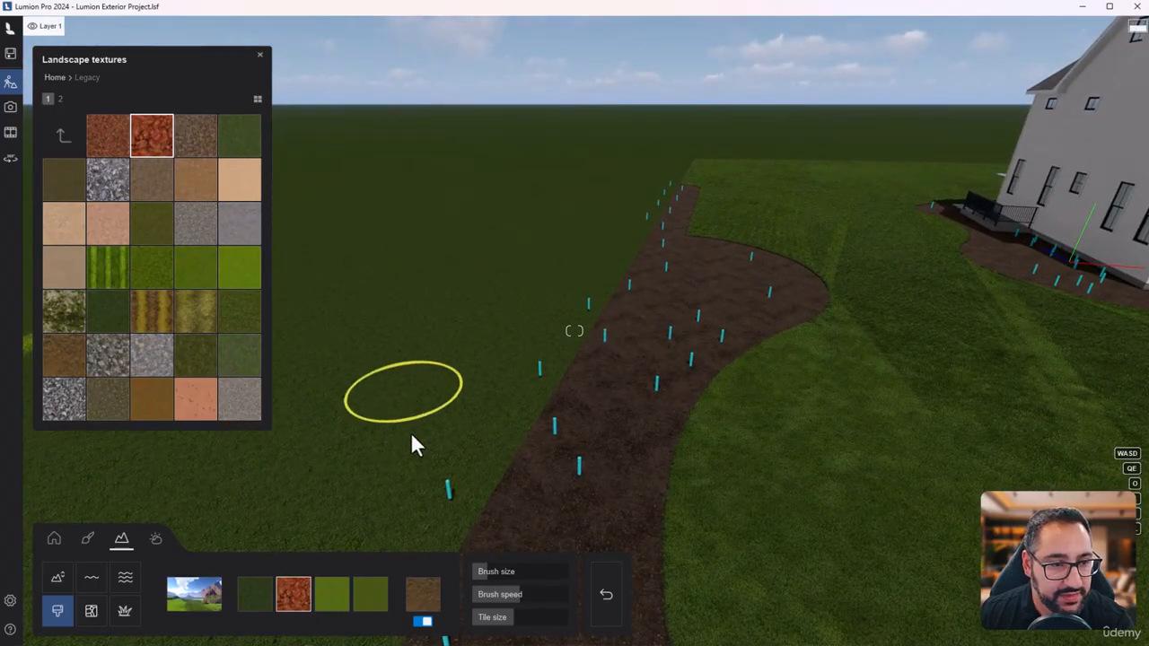
{"action": "key", "text": "a"}
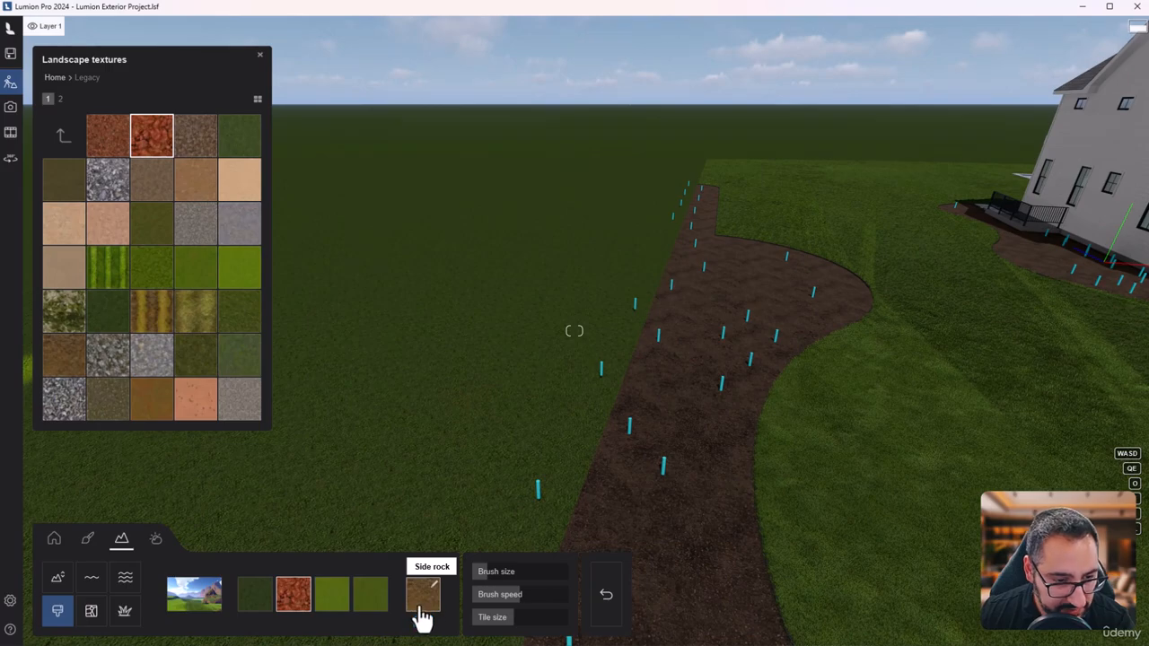
- Raise a steep peak in the open ground next to the bright green painted strip
{"action": "key", "text": "s"}
{"action": "right_click_drag", "start_coordinate": [364, 467], "coordinate": [449, 445]}
{"action": "right_click_drag", "start_coordinate": [328, 400], "coordinate": [338, 431]}
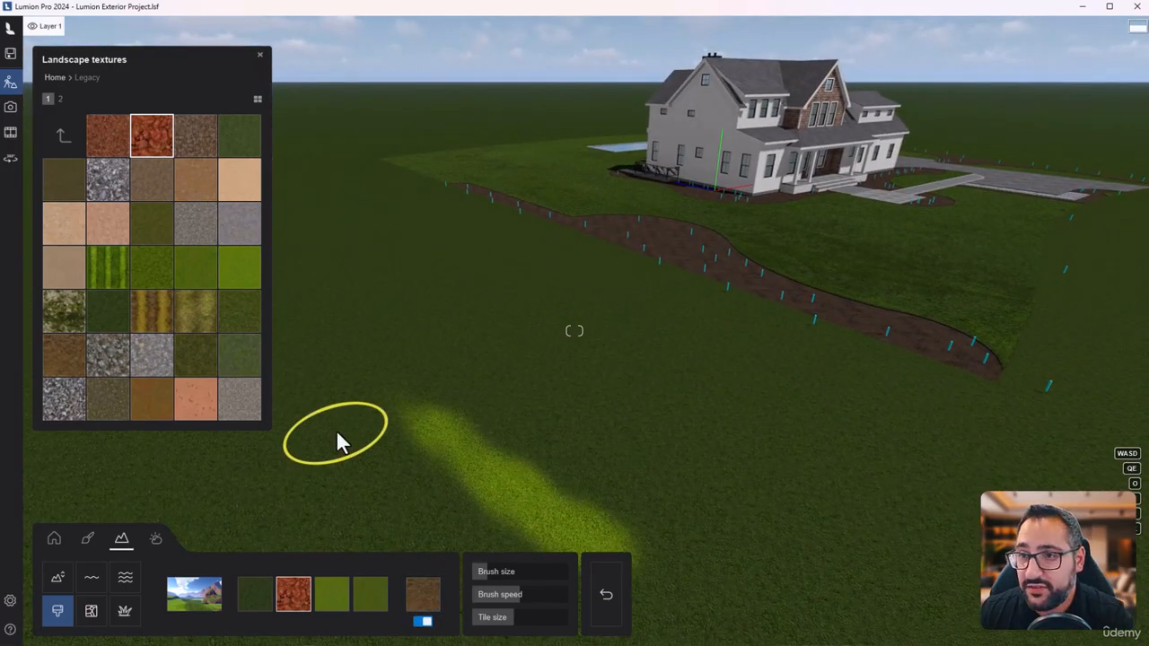
{"action": "left_click", "coordinate": [57, 582]}
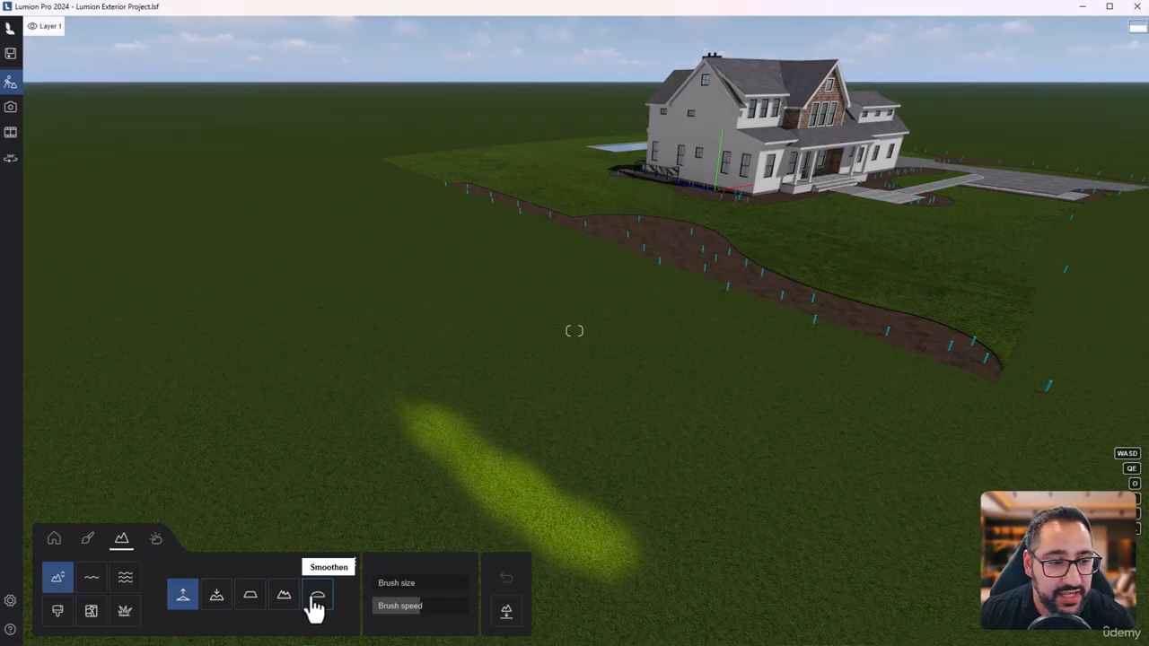
{"action": "mouse_move", "coordinate": [279, 310]}
{"action": "left_mouse_down"}
{"action": "mouse_move", "coordinate": [266, 307]}
{"action": "mouse_move", "coordinate": [376, 370]}
{"action": "mouse_move", "coordinate": [331, 334]}
{"action": "left_mouse_up"}
{"action": "right_click_drag", "start_coordinate": [331, 334], "coordinate": [278, 292]}
{"action": "key", "text": "w"}
{"action": "mouse_move", "coordinate": [574, 330]}
{"action": "right_mouse_down"}
{"action": "mouse_move", "coordinate": [538, 310]}
{"action": "mouse_move", "coordinate": [567, 392]}
{"action": "right_mouse_up"}
- Try the FarmlandEastField1 side rock texture on the peak and replace it with the grey stone Legacy texture
{"action": "left_click", "coordinate": [57, 614]}
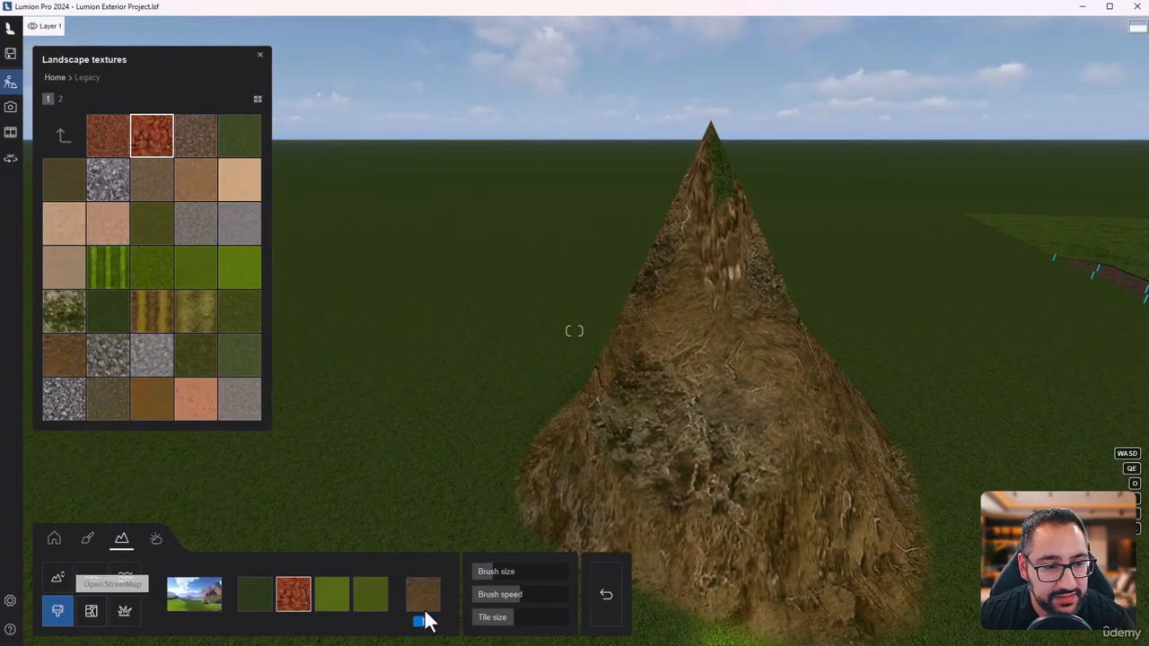
{"action": "left_click", "coordinate": [429, 611]}
{"action": "left_click", "coordinate": [229, 286]}
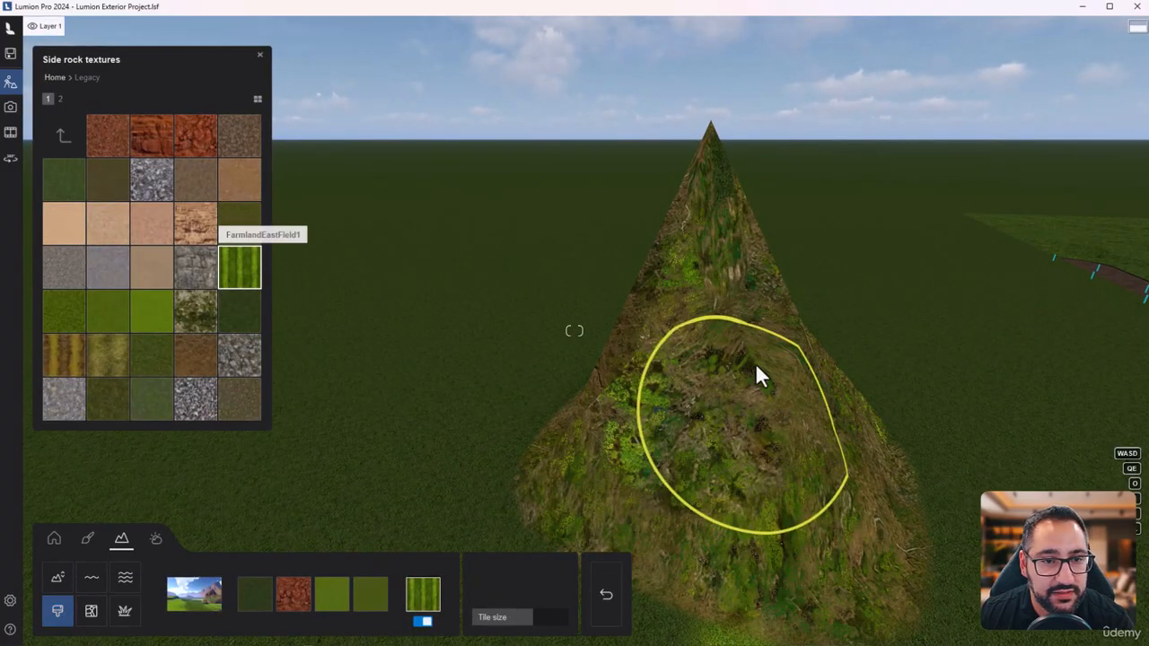
{"action": "left_click", "coordinate": [242, 364]}
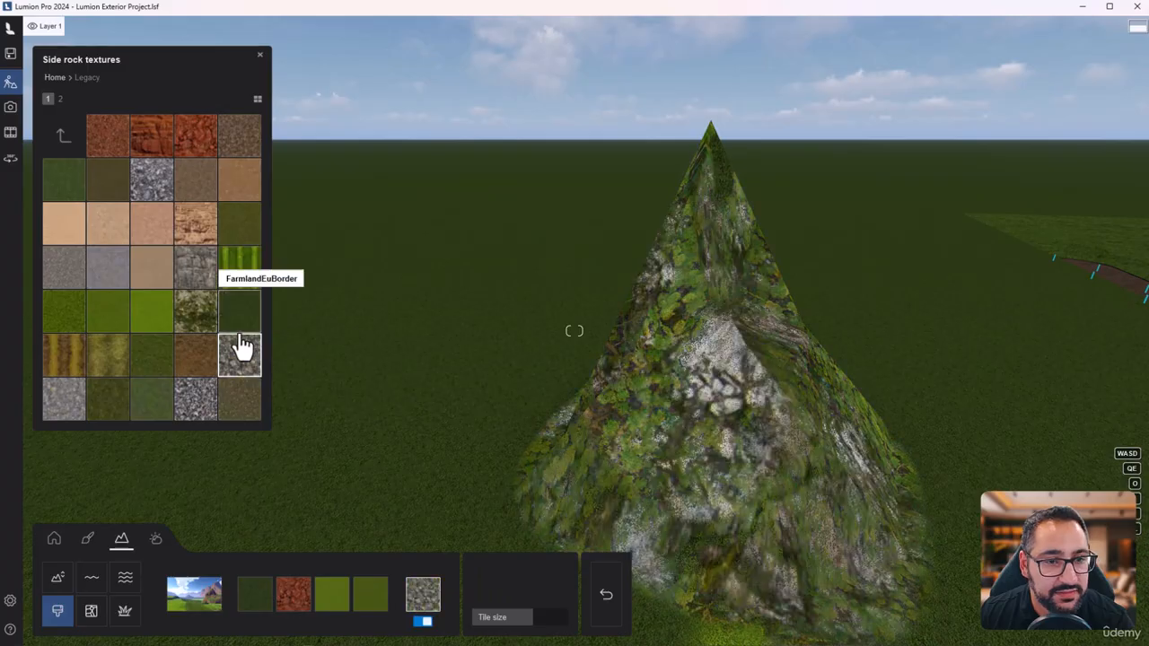
{"action": "right_click_drag", "start_coordinate": [474, 468], "coordinate": [460, 613]}
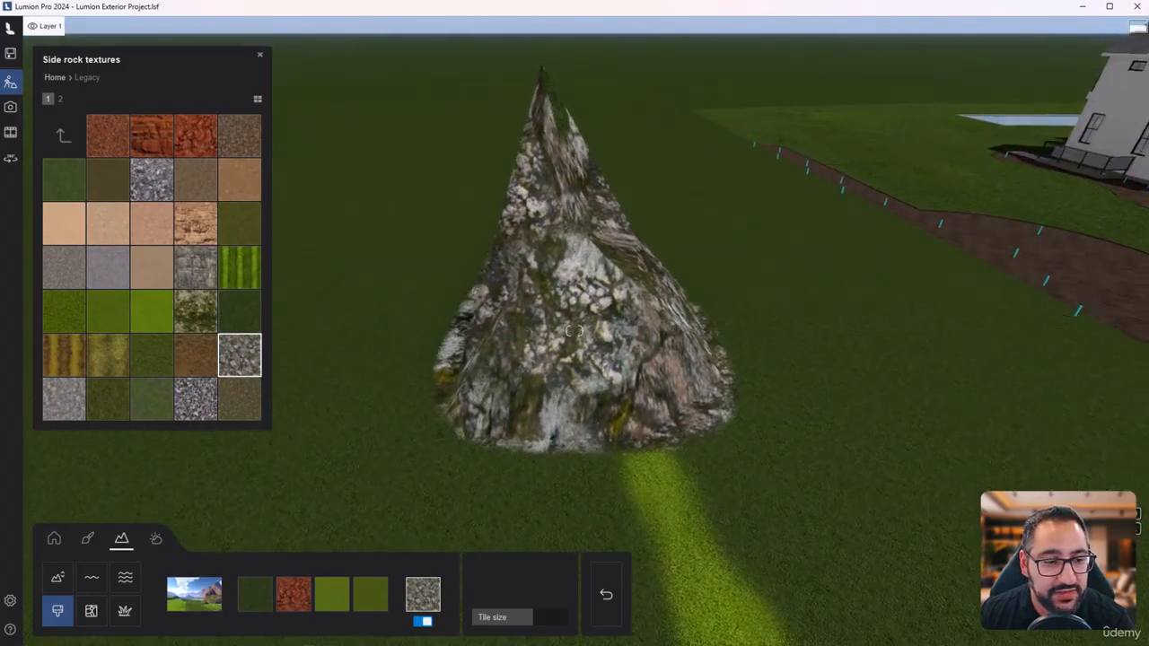
- Raise more broad, steep hills around the existing rocky peak with the terrain height brush
{"action": "left_click", "coordinate": [58, 577]}
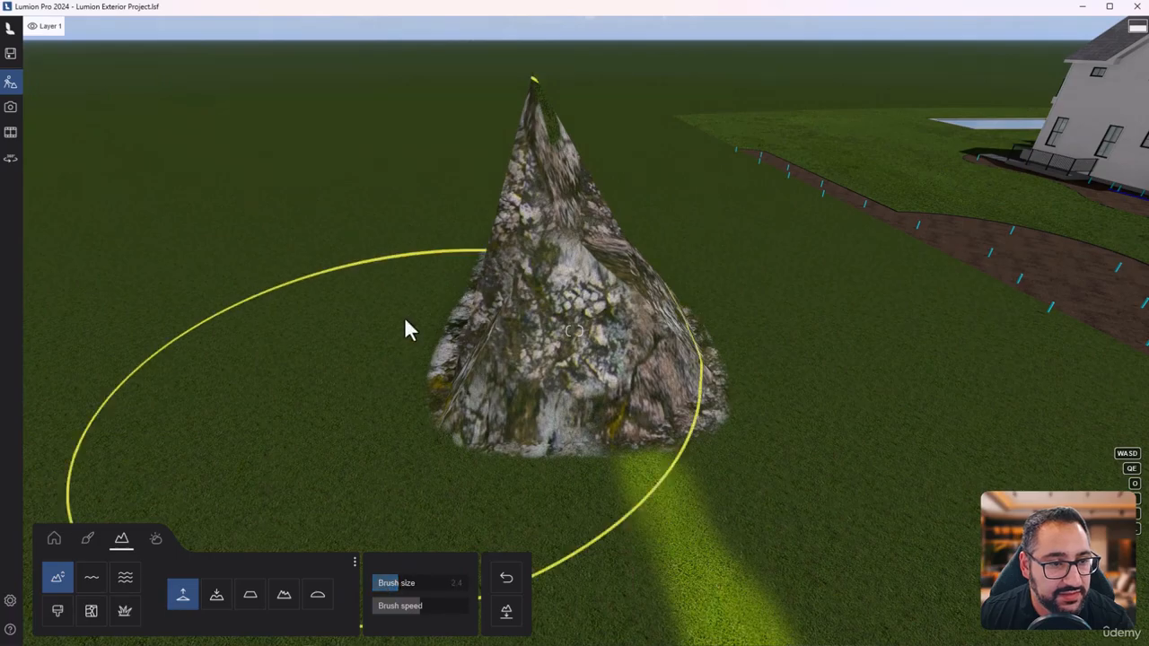
{"action": "mouse_move", "coordinate": [405, 328]}
{"action": "left_mouse_down"}
{"action": "mouse_move", "coordinate": [264, 290]}
{"action": "mouse_move", "coordinate": [604, 355]}
{"action": "left_mouse_up"}
{"action": "key", "text": "s"}
{"action": "right_click_drag", "start_coordinate": [603, 350], "coordinate": [627, 393]}
{"action": "left_click_drag", "start_coordinate": [676, 433], "coordinate": [674, 433]}
{"action": "right_click_drag", "start_coordinate": [674, 433], "coordinate": [509, 273]}
{"action": "key", "text": "a"}
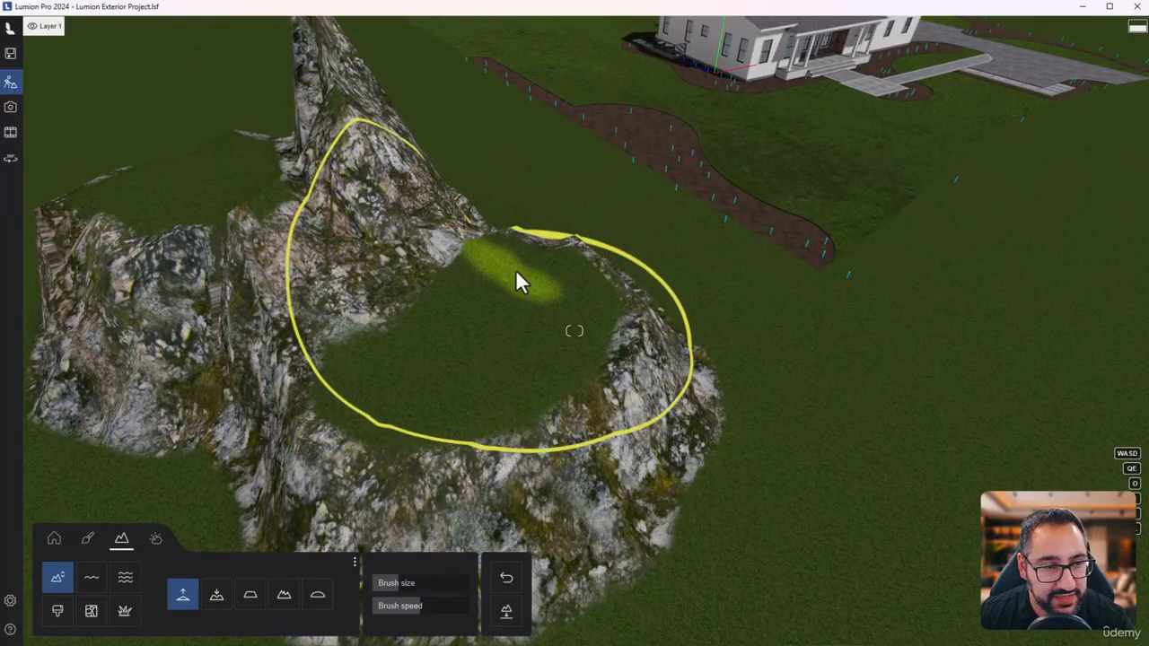
{"action": "right_click_drag", "start_coordinate": [404, 386], "coordinate": [269, 323]}
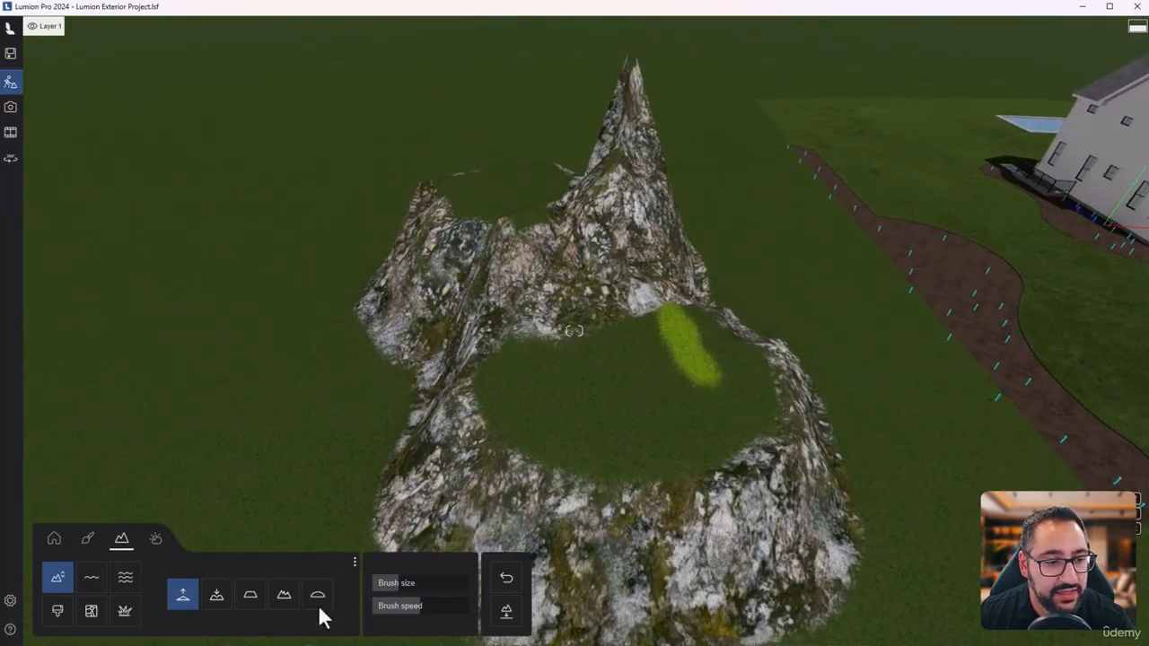
- Lower the rocky hills and smoothen the remaining uneven terrain
{"action": "left_click", "coordinate": [217, 594]}
{"action": "left_click_drag", "start_coordinate": [631, 217], "coordinate": [494, 328]}
{"action": "left_click", "coordinate": [316, 596]}
{"action": "mouse_move", "coordinate": [539, 377]}
{"action": "left_mouse_down"}
{"action": "mouse_move", "coordinate": [553, 399]}
{"action": "mouse_move", "coordinate": [467, 299]}
{"action": "mouse_move", "coordinate": [543, 306]}
{"action": "mouse_move", "coordinate": [453, 344]}
{"action": "mouse_move", "coordinate": [524, 349]}
{"action": "left_mouse_up"}
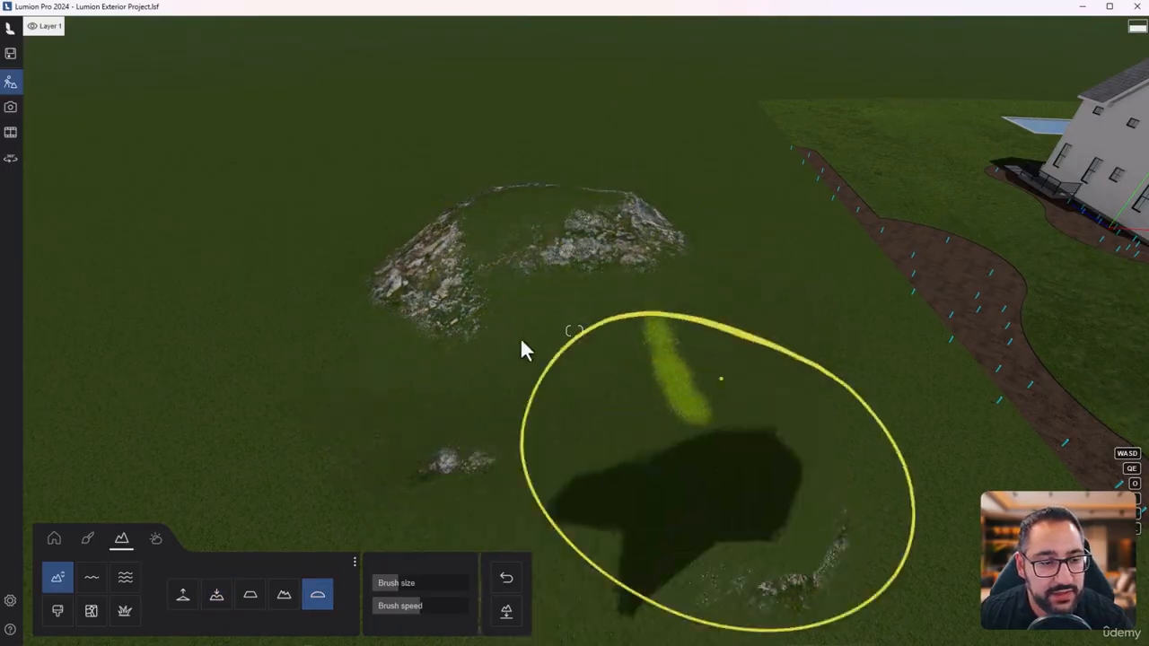
- Flatten the leftover rocky mounds to level ground around the bright green strip
{"action": "left_click", "coordinate": [251, 597]}
{"action": "mouse_move", "coordinate": [491, 465]}
{"action": "left_mouse_down"}
{"action": "mouse_move", "coordinate": [461, 297]}
{"action": "mouse_move", "coordinate": [623, 225]}
{"action": "mouse_move", "coordinate": [580, 228]}
{"action": "mouse_move", "coordinate": [674, 346]}
{"action": "mouse_move", "coordinate": [515, 328]}
{"action": "left_mouse_up"}
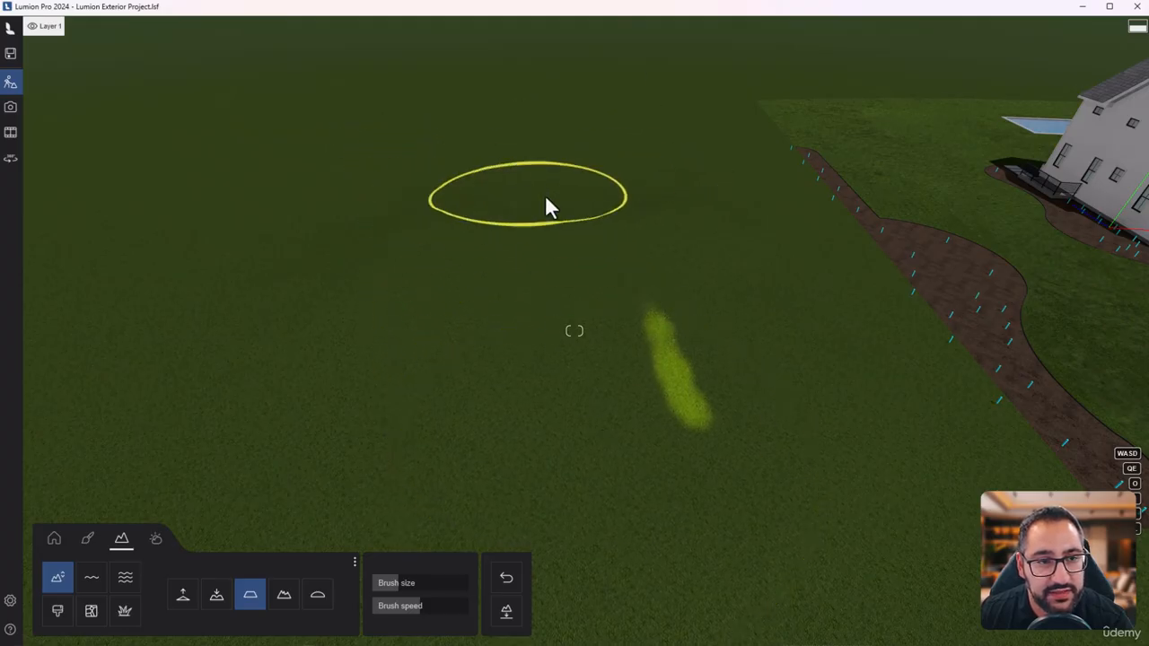
{"action": "right_click_drag", "start_coordinate": [808, 413], "coordinate": [853, 373]}
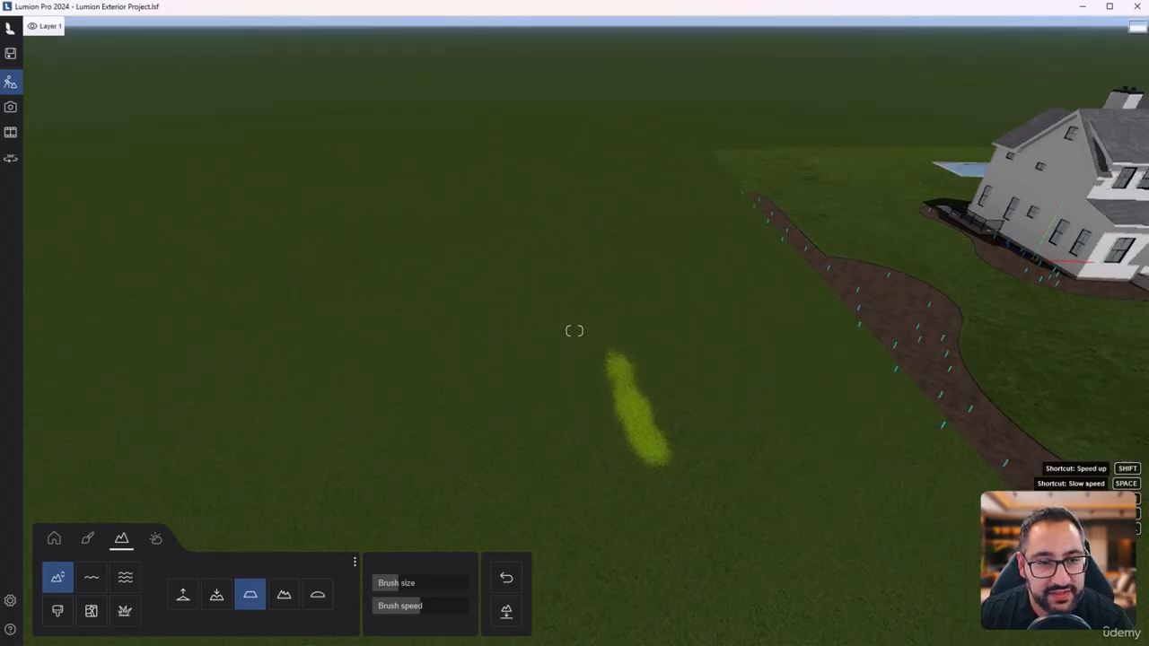
- Roughen the open ground beside the property into rocky bumps with the Jitter terrain brush
{"action": "left_click", "coordinate": [282, 599]}
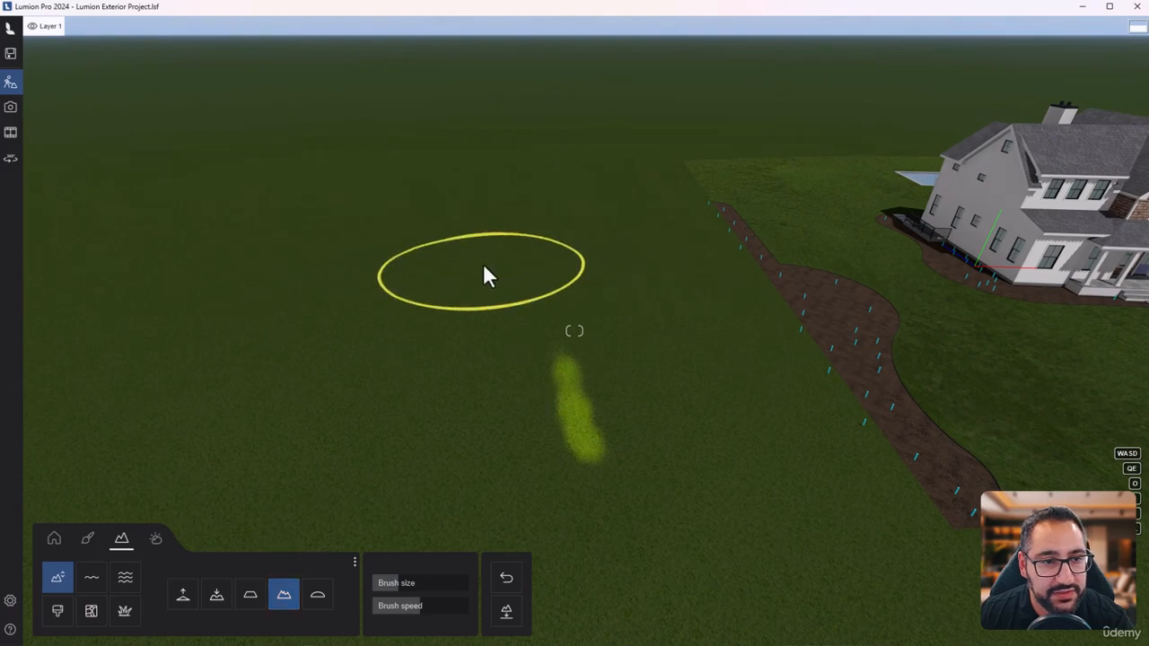
{"action": "mouse_move", "coordinate": [483, 275]}
{"action": "left_mouse_down"}
{"action": "mouse_move", "coordinate": [518, 389]}
{"action": "mouse_move", "coordinate": [318, 365]}
{"action": "mouse_move", "coordinate": [413, 211]}
{"action": "left_mouse_up"}
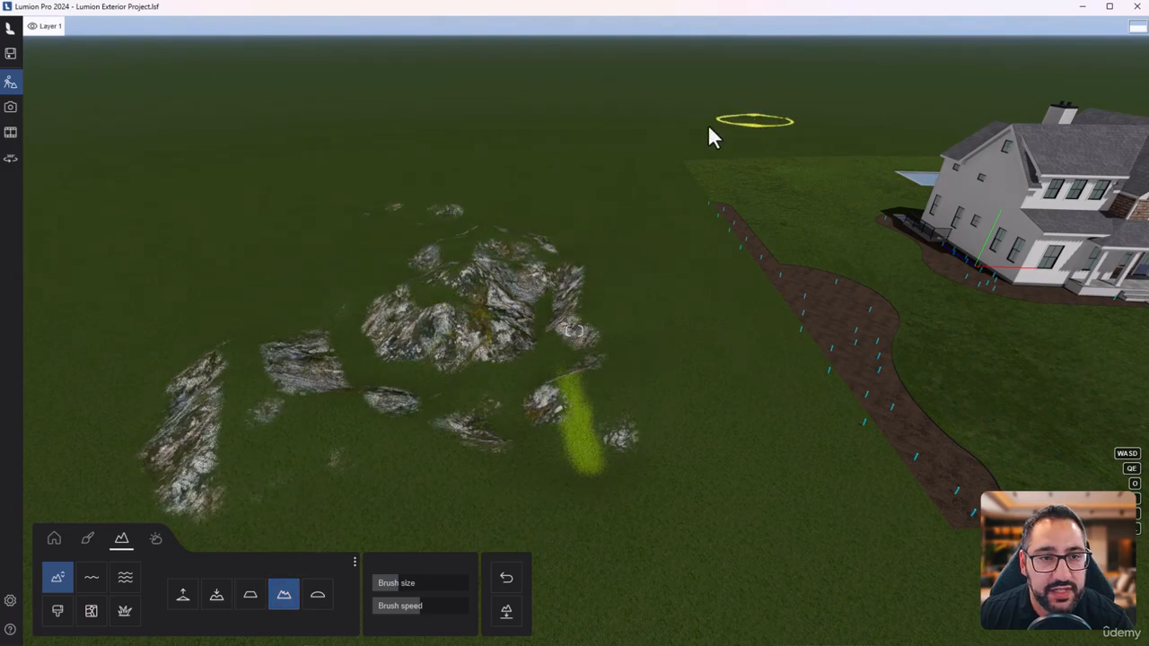
{"action": "key", "text": "d"}
{"action": "key", "text": "q"}
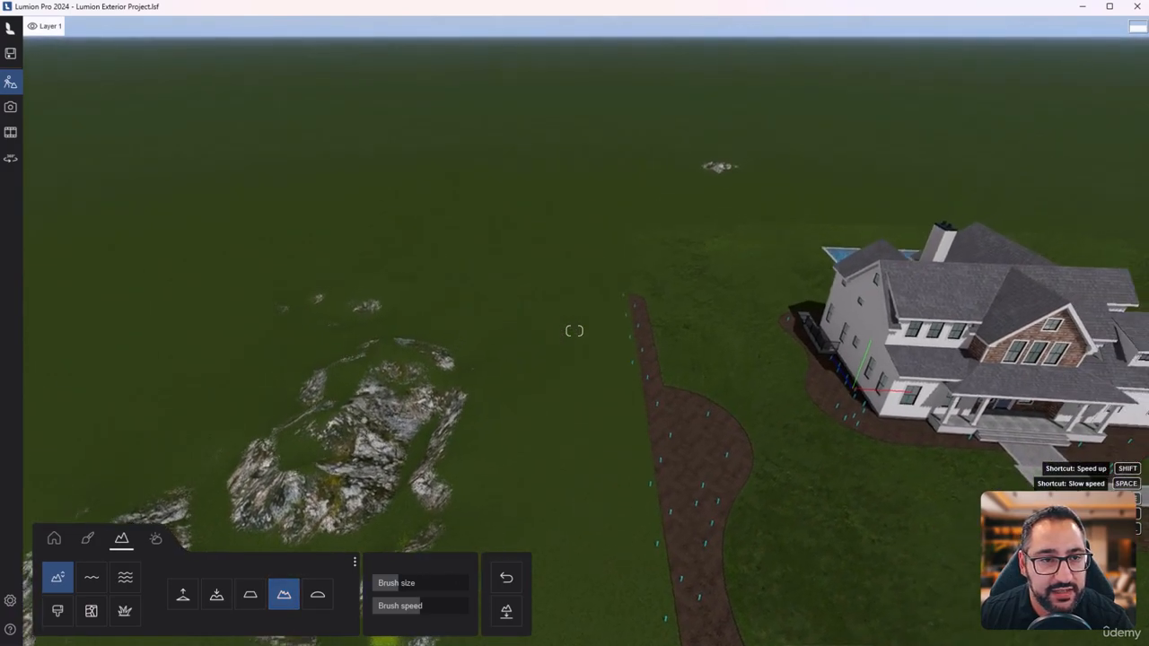
{"action": "right_click_drag", "start_coordinate": [377, 404], "coordinate": [377, 442]}
- Raise gentle hills in the open land around the property using a larger, slower height brush
{"action": "left_click", "coordinate": [183, 596]}
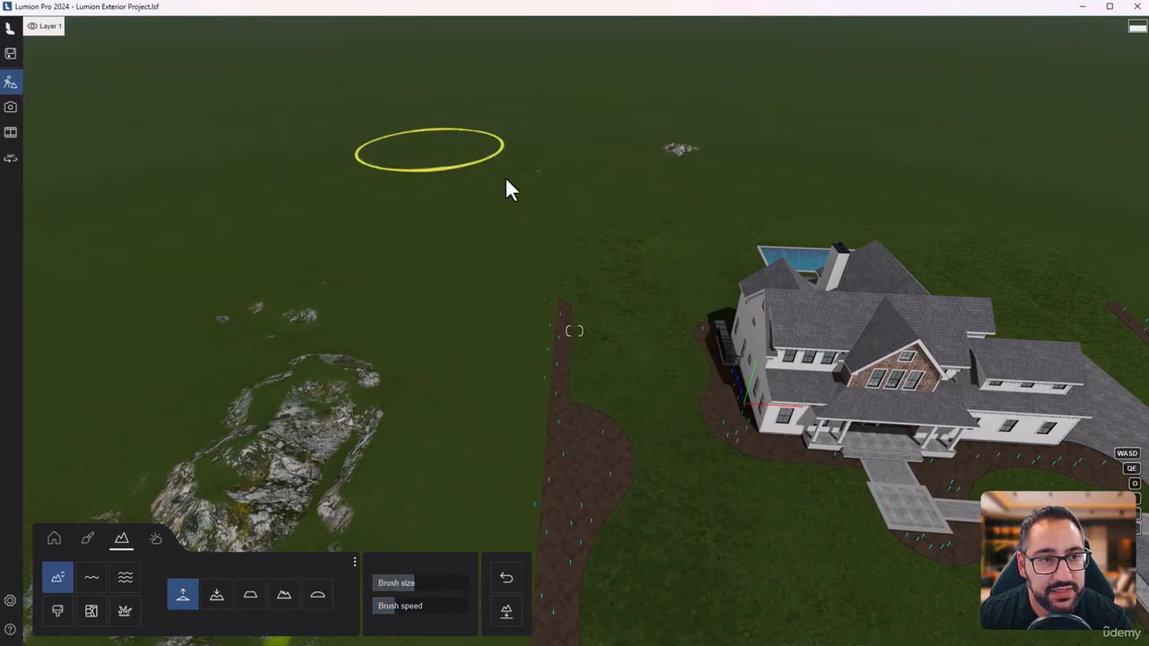
{"action": "key", "text": "s"}
{"action": "right_click_drag", "start_coordinate": [916, 189], "coordinate": [1064, 356]}
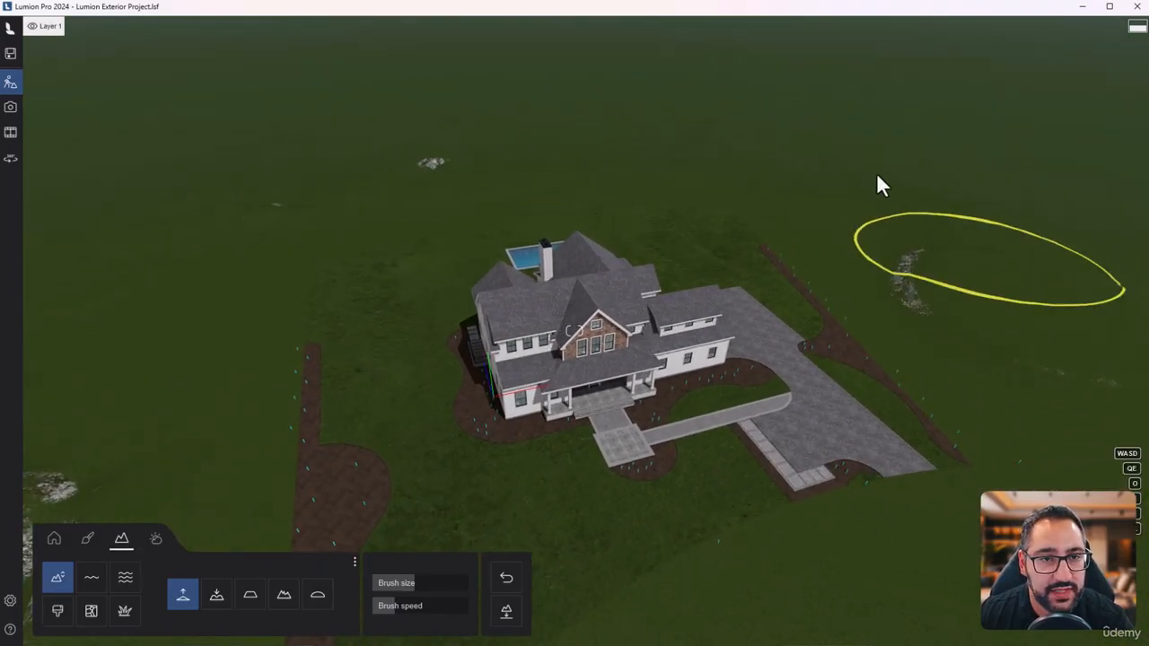
- Examine the raised background terrain around the house from ground level and from above
{"action": "key", "text": "w"}
{"action": "key", "text": "e"}
{"action": "right_click_drag", "start_coordinate": [742, 298], "coordinate": [712, 158]}
{"action": "right_click_drag", "start_coordinate": [564, 404], "coordinate": [552, 373]}
{"action": "key", "text": "w"}
{"action": "key", "text": "e"}
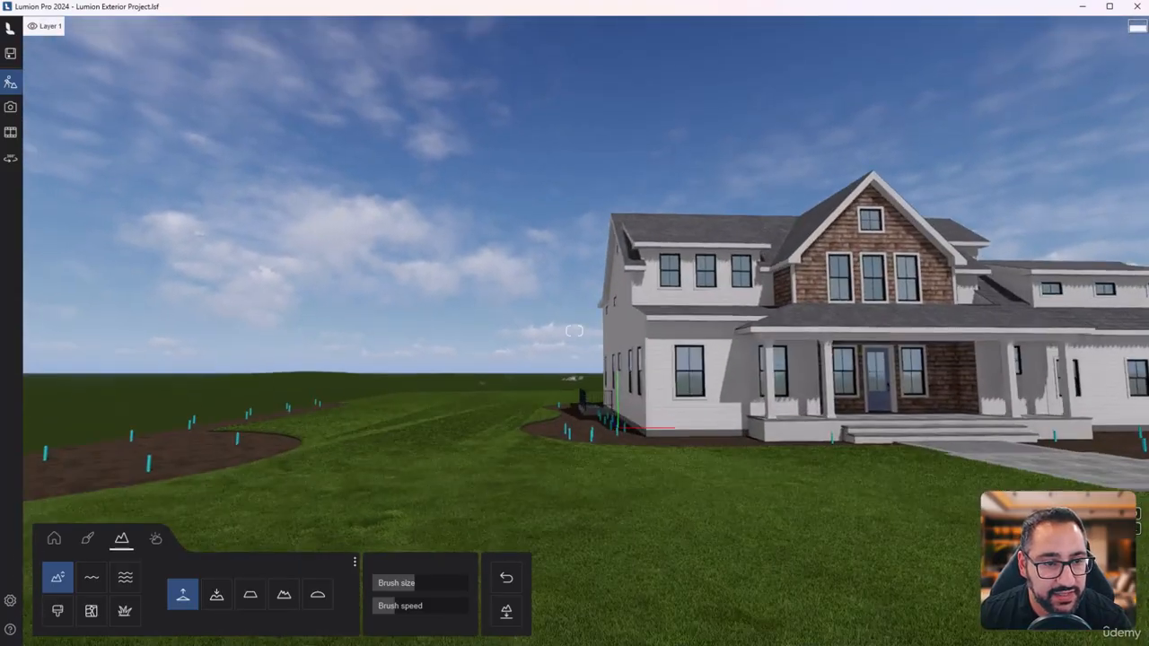
{"action": "key", "text": "q"}
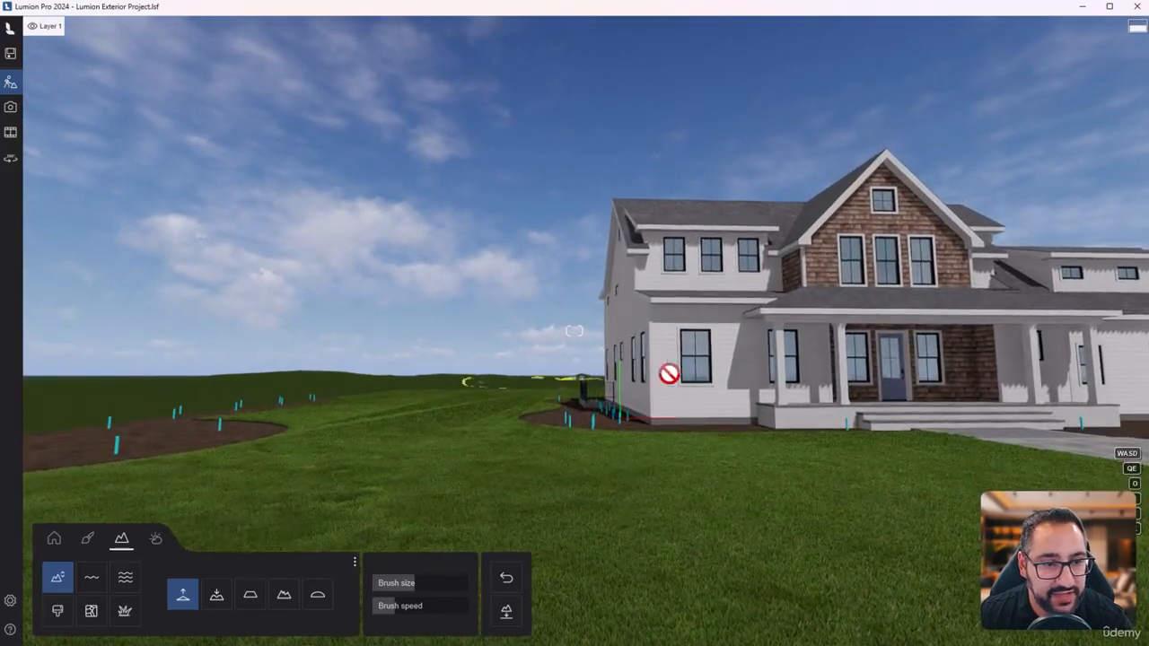
{"action": "key", "text": "q"}
{"action": "mouse_move", "coordinate": [669, 372]}
{"action": "right_mouse_down"}
{"action": "mouse_move", "coordinate": [774, 401]}
{"action": "mouse_move", "coordinate": [822, 373]}
{"action": "mouse_move", "coordinate": [840, 386]}
{"action": "mouse_move", "coordinate": [830, 395]}
{"action": "right_mouse_up"}
{"action": "key", "text": "w"}
{"action": "key", "text": "e"}
{"action": "key", "text": "q"}
{"action": "key", "text": "s"}
{"action": "key", "text": "s"}
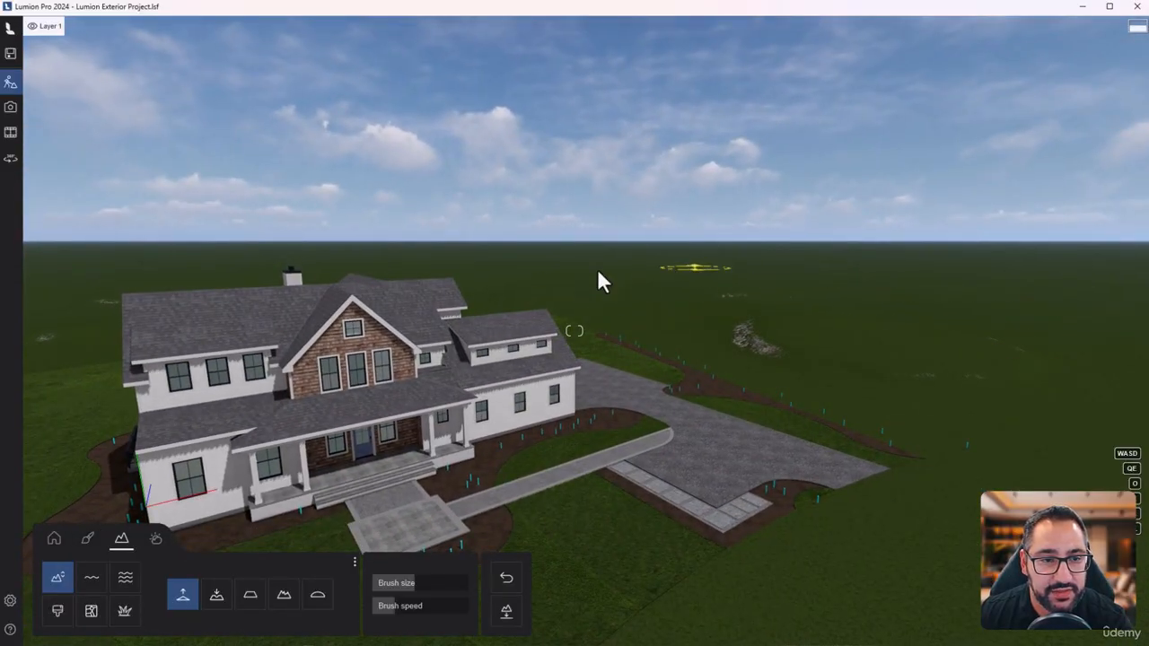
- Roughen the open ground behind and beside the house into scattered rocky bumps with the Jitter terrain brush
{"action": "key", "text": "q"}
{"action": "right_click_drag", "start_coordinate": [684, 284], "coordinate": [668, 304]}
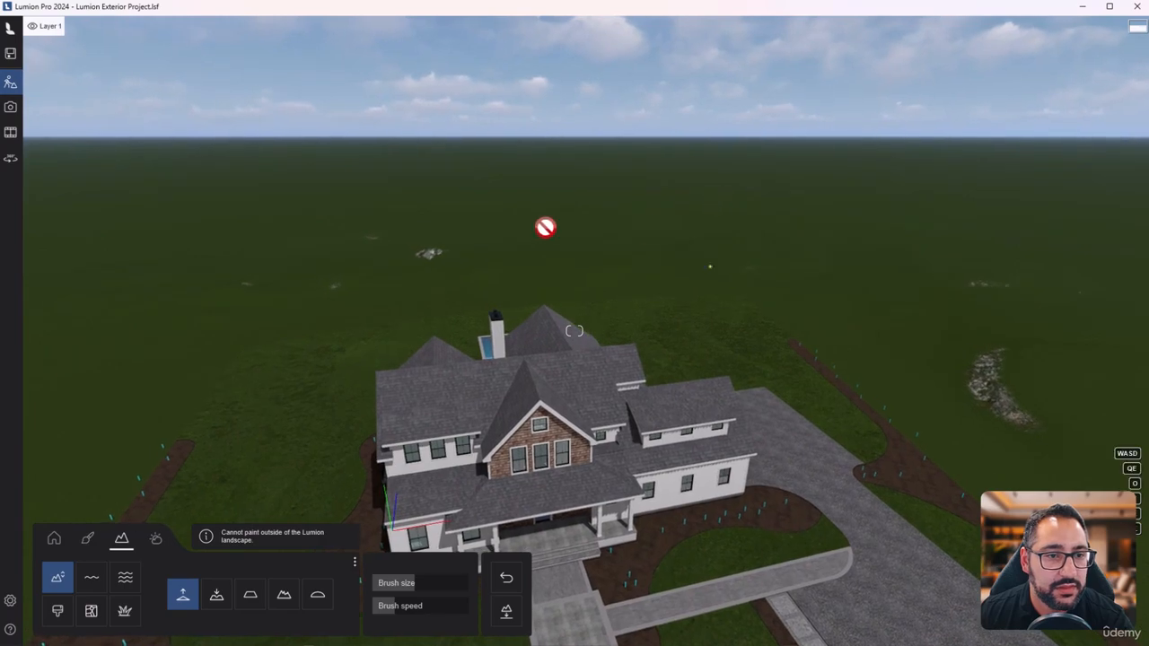
{"action": "left_click", "coordinate": [288, 605]}
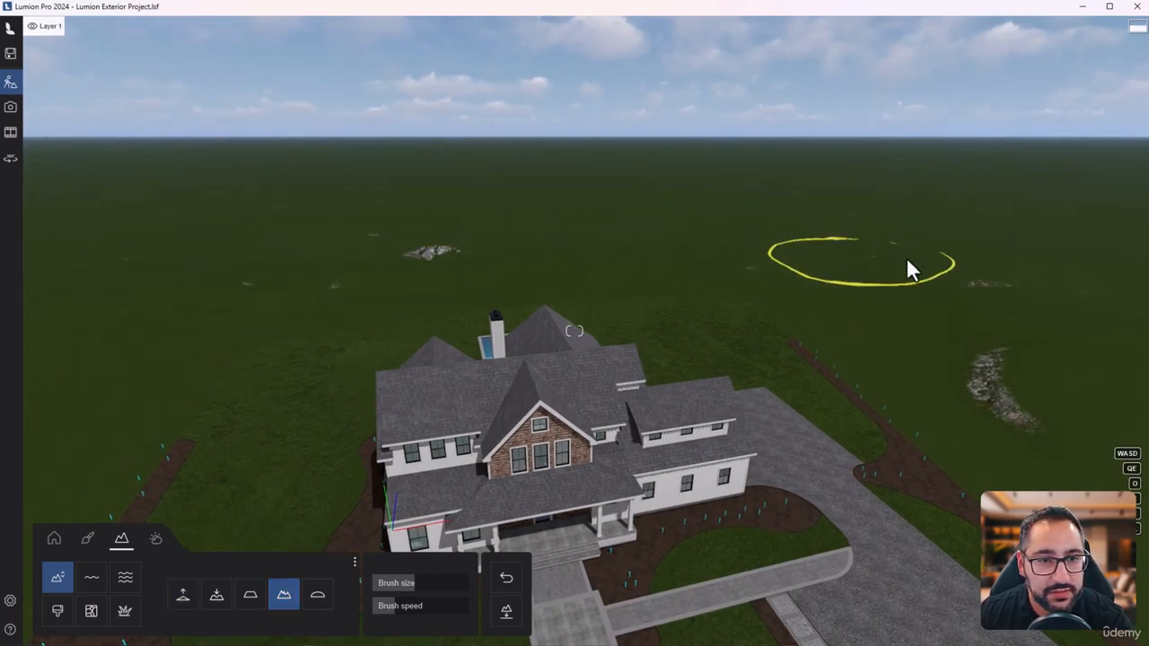
{"action": "mouse_move", "coordinate": [907, 263]}
{"action": "left_mouse_down"}
{"action": "mouse_move", "coordinate": [796, 244]}
{"action": "mouse_move", "coordinate": [203, 266]}
{"action": "mouse_move", "coordinate": [221, 278]}
{"action": "mouse_move", "coordinate": [770, 254]}
{"action": "left_mouse_up"}
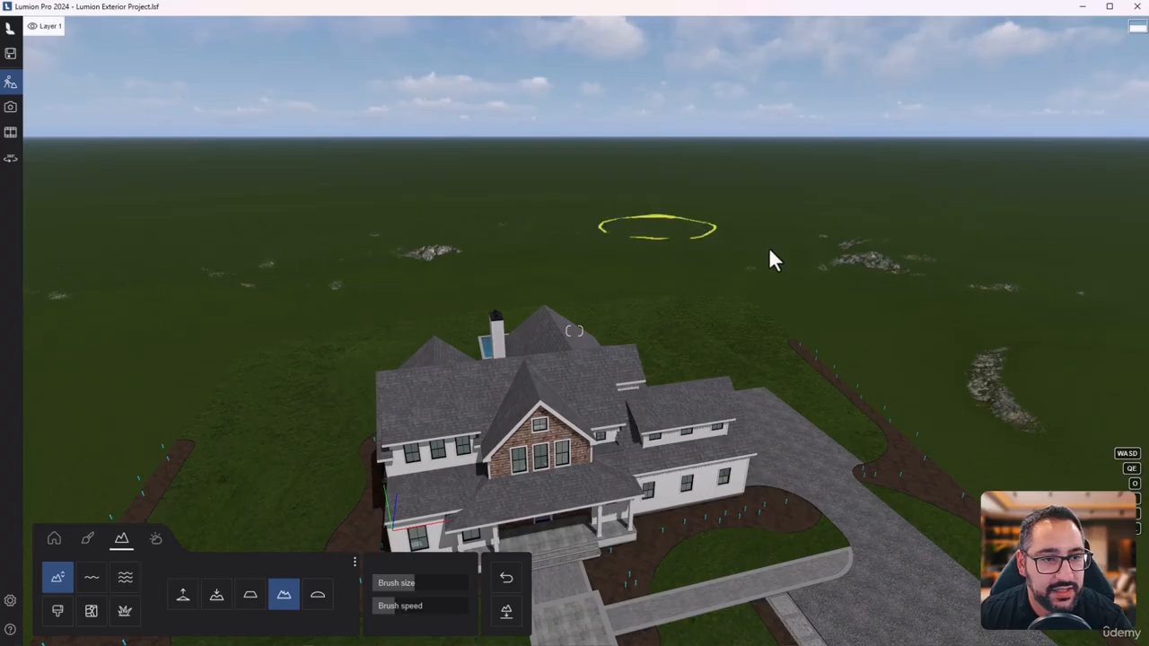
{"action": "key", "text": "s"}
{"action": "right_click_drag", "start_coordinate": [900, 283], "coordinate": [743, 234]}
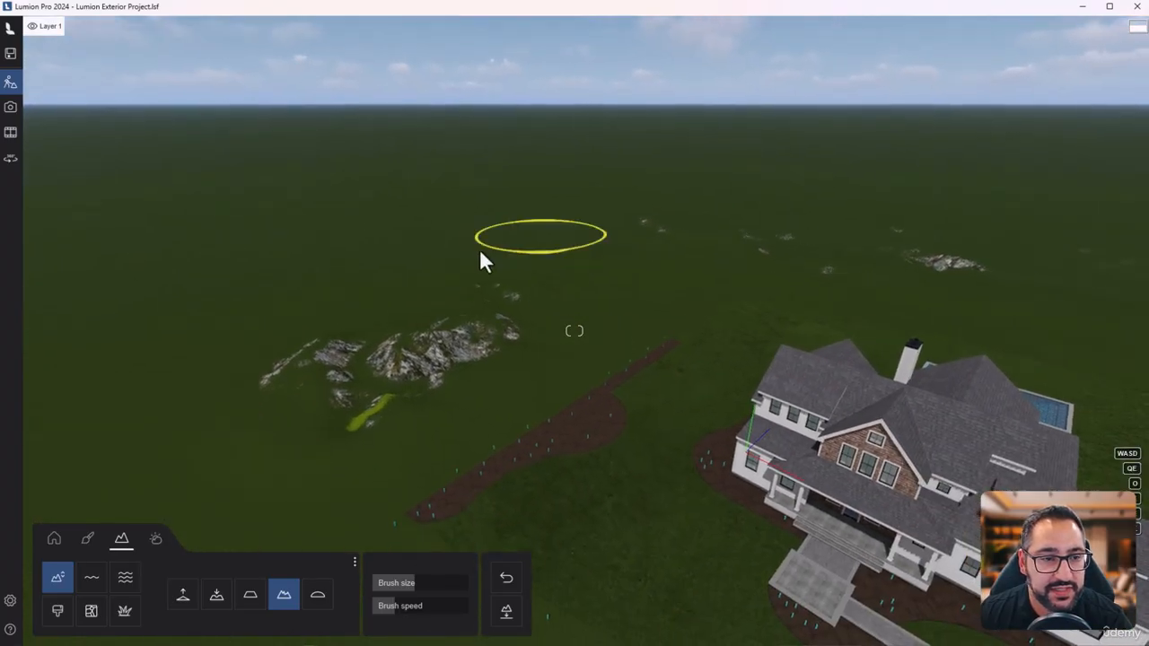
{"action": "mouse_move", "coordinate": [480, 252]}
{"action": "left_mouse_down"}
{"action": "mouse_move", "coordinate": [619, 218]}
{"action": "mouse_move", "coordinate": [837, 205]}
{"action": "left_mouse_up"}
{"action": "right_click_drag", "start_coordinate": [583, 208], "coordinate": [715, 219]}
{"action": "left_click_drag", "start_coordinate": [1033, 283], "coordinate": [645, 175]}
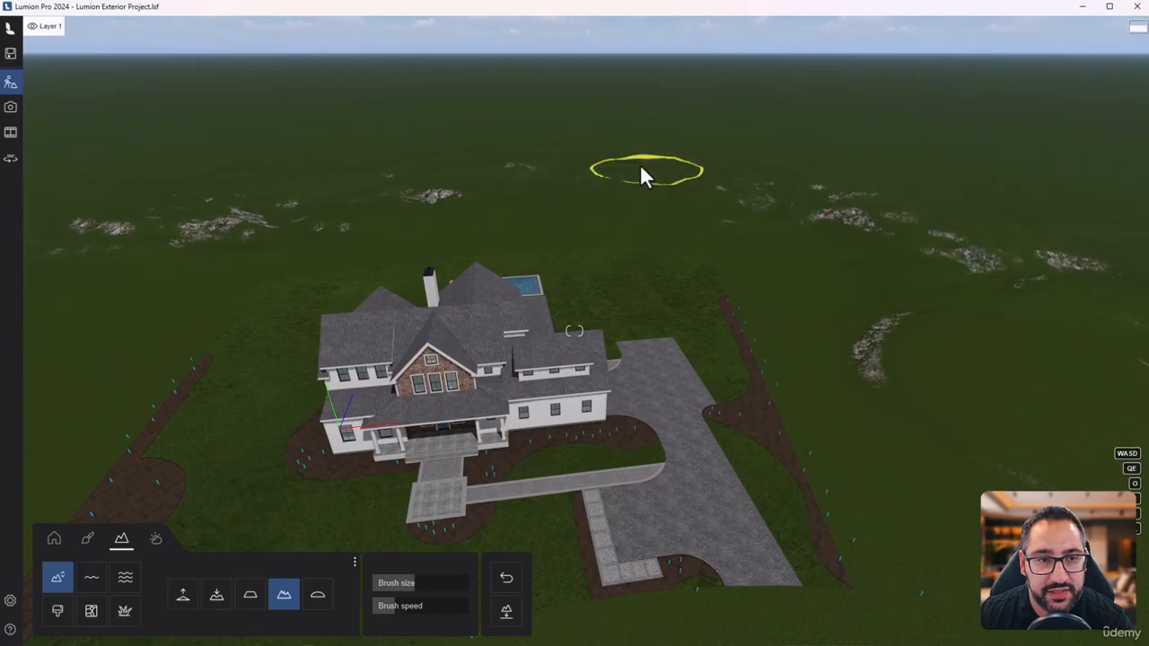
- Soften the rocky bumps in the background behind the house with the Smooth terrain brush
{"action": "key", "text": "e"}
{"action": "right_click_drag", "start_coordinate": [840, 187], "coordinate": [819, 58]}
{"action": "right_click_drag", "start_coordinate": [619, 270], "coordinate": [669, 283]}
{"action": "key", "text": "q"}
{"action": "left_click", "coordinate": [325, 603]}
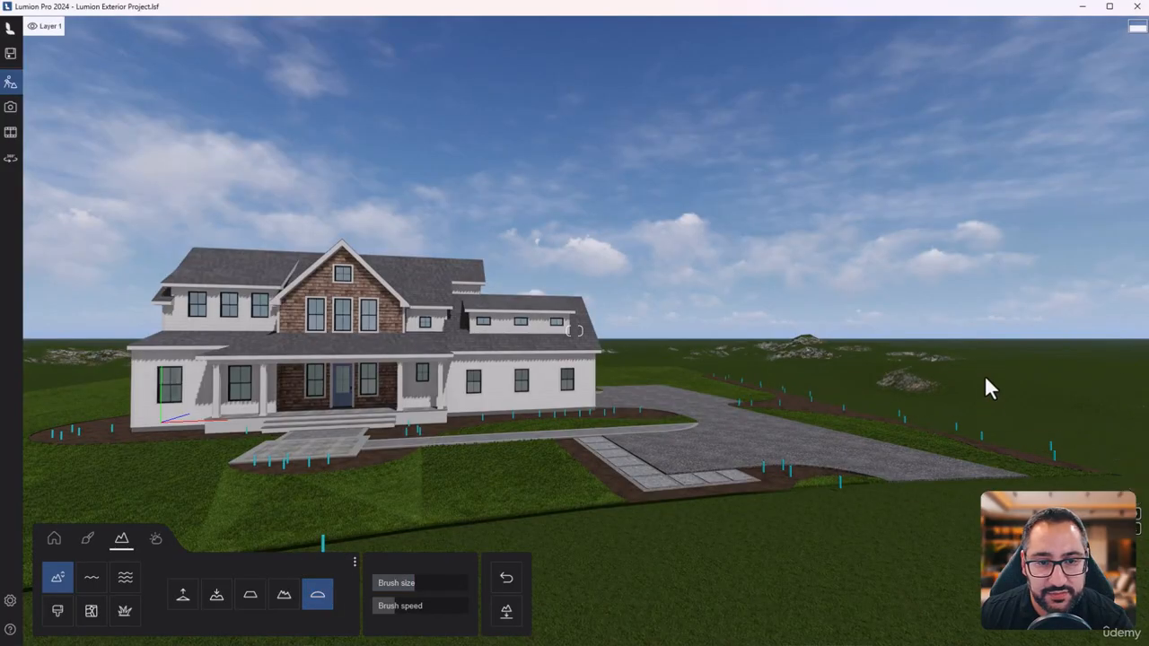
{"action": "key", "text": "q"}
{"action": "right_click_drag", "start_coordinate": [891, 296], "coordinate": [903, 344]}
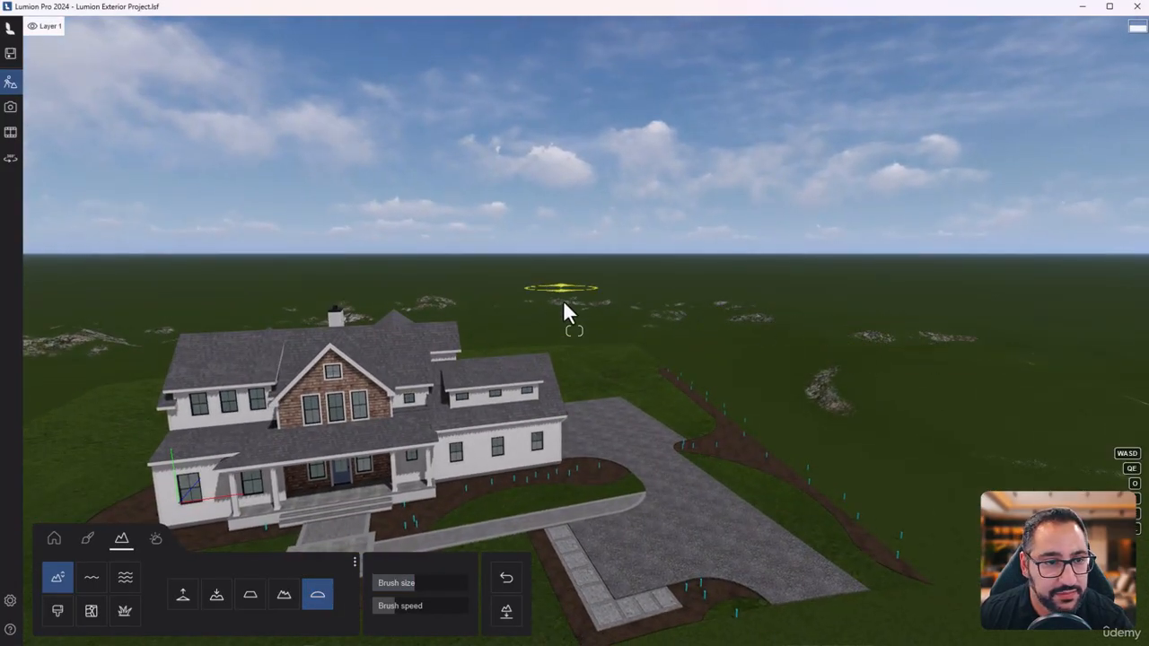
{"action": "key", "text": "s"}
{"action": "right_click_drag", "start_coordinate": [738, 305], "coordinate": [694, 312]}
{"action": "key", "text": "q"}
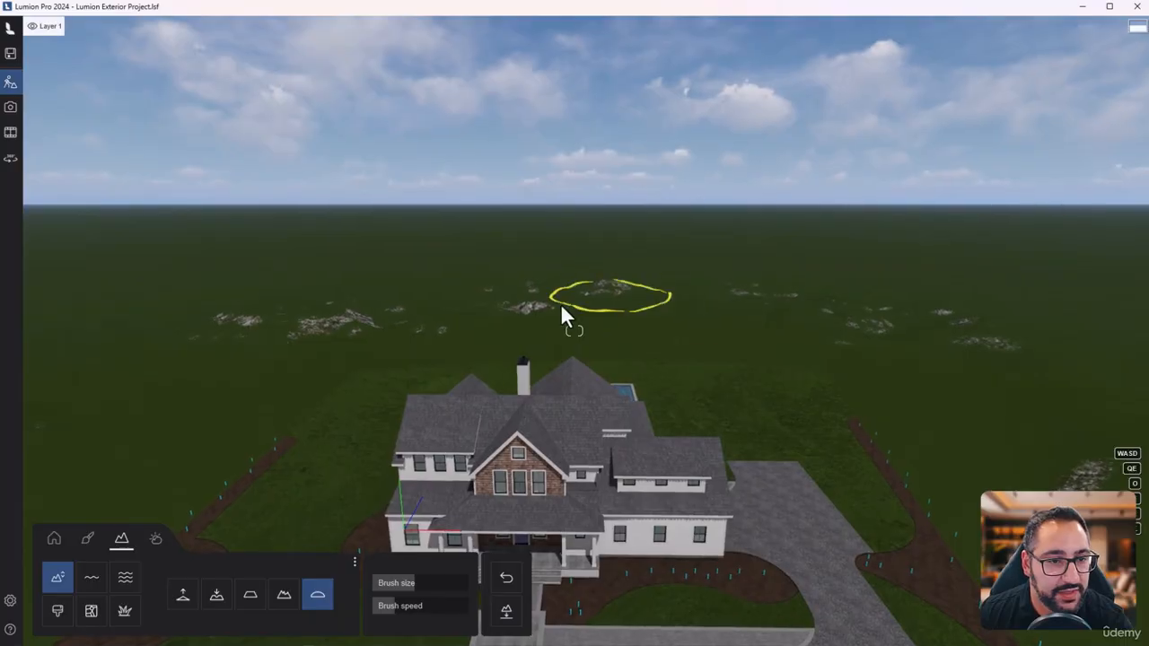
- Turn on the landscape grass and set its size to 33%, height to 1.0 and wildness to 0%
{"action": "key", "text": "e"}
{"action": "right_click_drag", "start_coordinate": [377, 342], "coordinate": [371, 280]}
{"action": "key", "text": "a"}
{"action": "key", "text": "w"}
{"action": "key", "text": "w"}
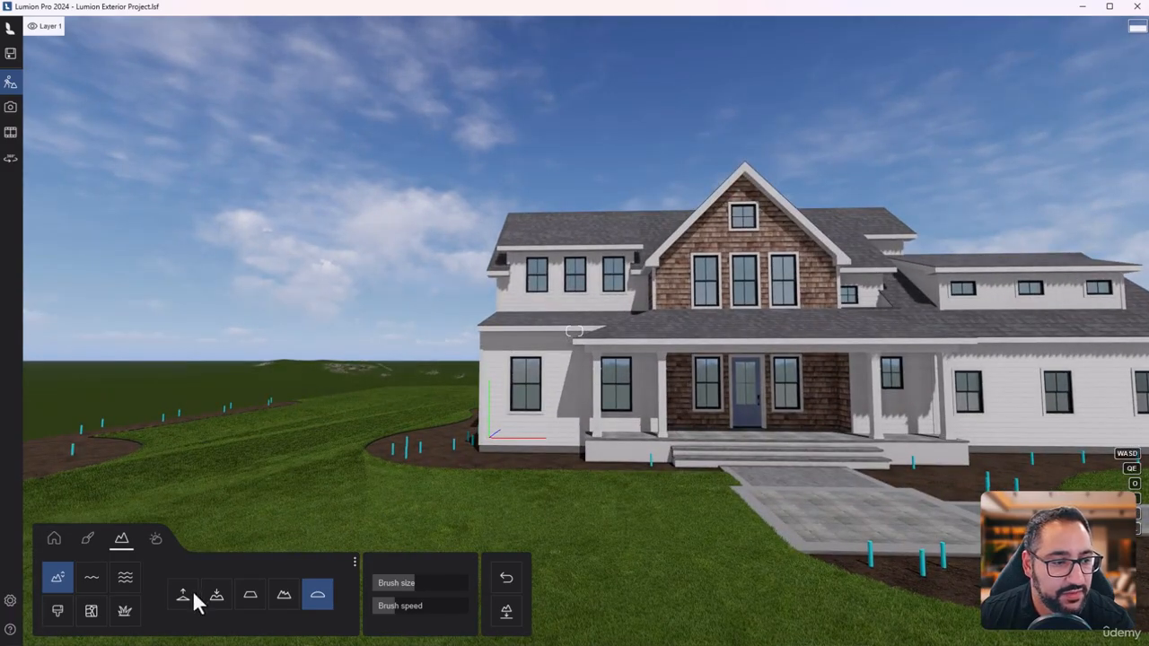
{"action": "left_click", "coordinate": [125, 614]}
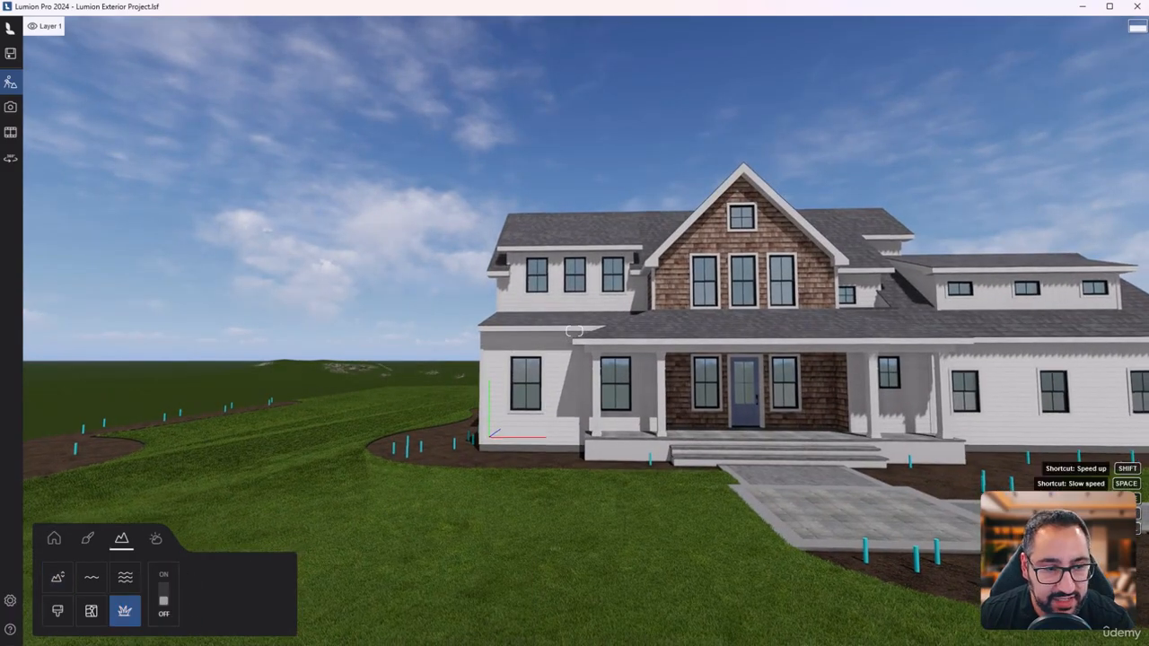
{"action": "right_click_drag", "start_coordinate": [575, 330], "coordinate": [575, 330]}
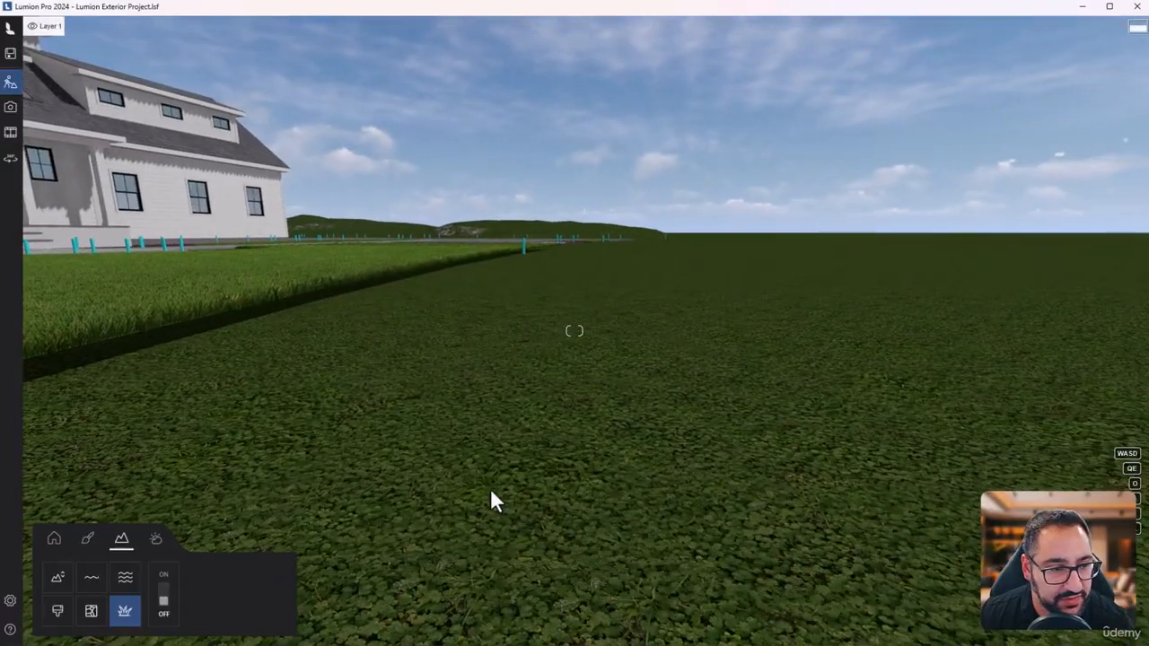
{"action": "left_click", "coordinate": [164, 600]}
{"action": "right_click_drag", "start_coordinate": [700, 387], "coordinate": [700, 387]}
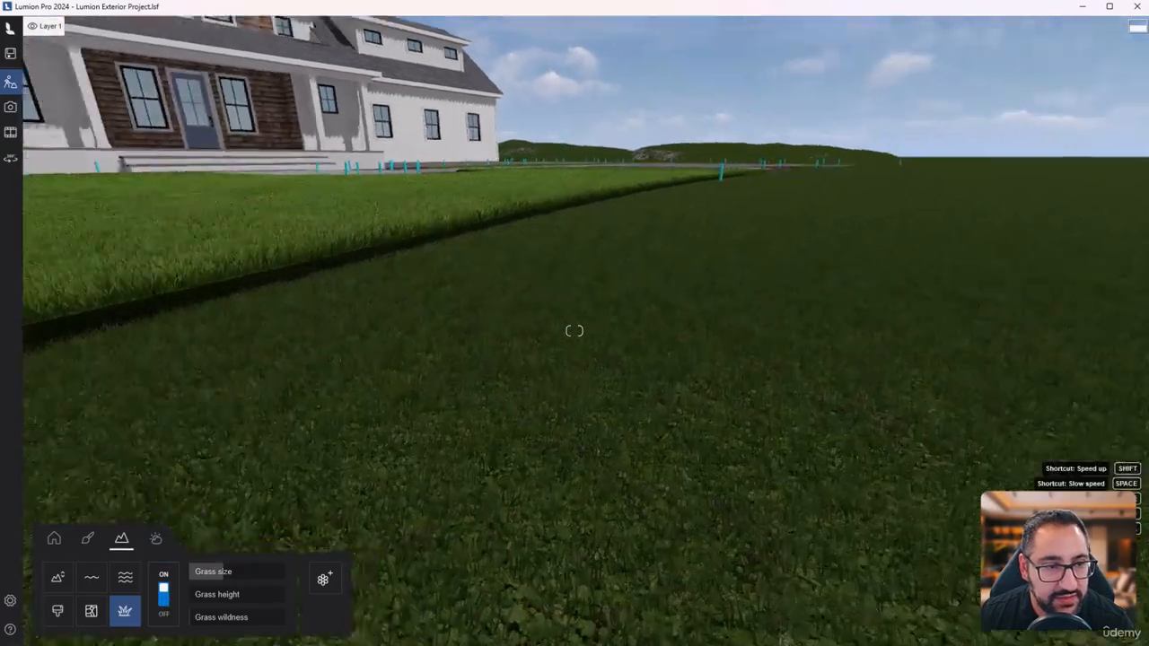
{"action": "mouse_move", "coordinate": [574, 331]}
{"action": "right_mouse_down"}
{"action": "mouse_move", "coordinate": [729, 346]}
{"action": "mouse_move", "coordinate": [575, 331]}
{"action": "right_mouse_up"}
{"action": "left_click_drag", "start_coordinate": [219, 577], "coordinate": [193, 611]}
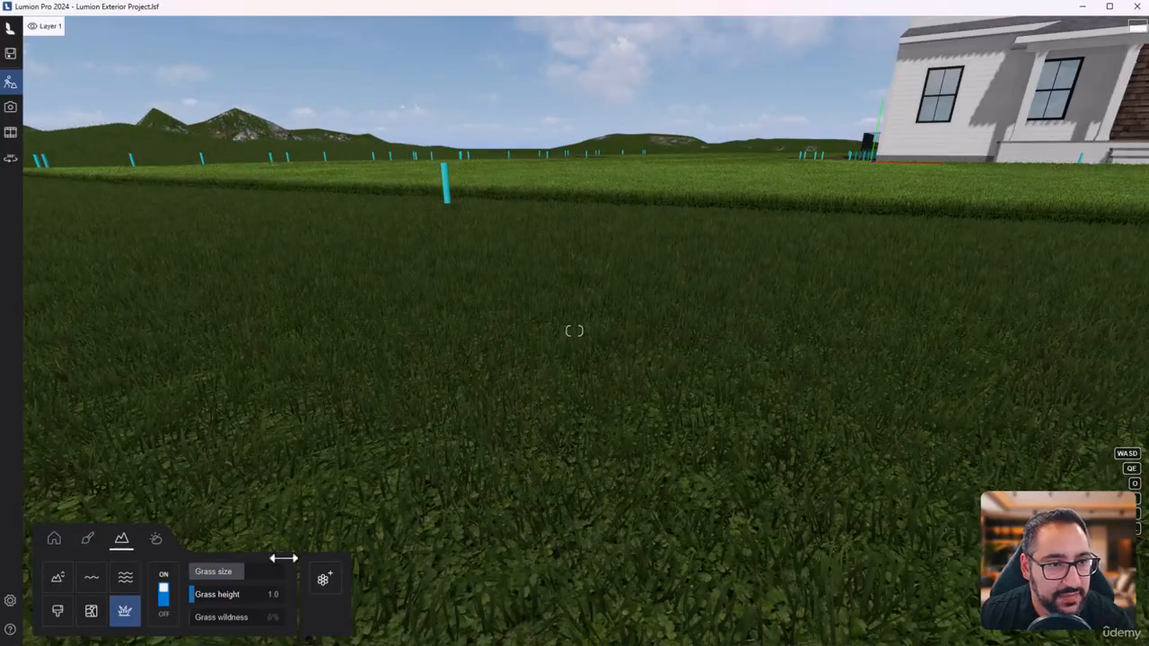
- Examine the landscape grass against the lawn from above the front yard and close to the ground
{"action": "key", "text": "q"}
{"action": "right_click_drag", "start_coordinate": [404, 337], "coordinate": [386, 289]}
{"action": "key", "text": "w"}
{"action": "key", "text": "s"}
{"action": "key", "text": "d"}
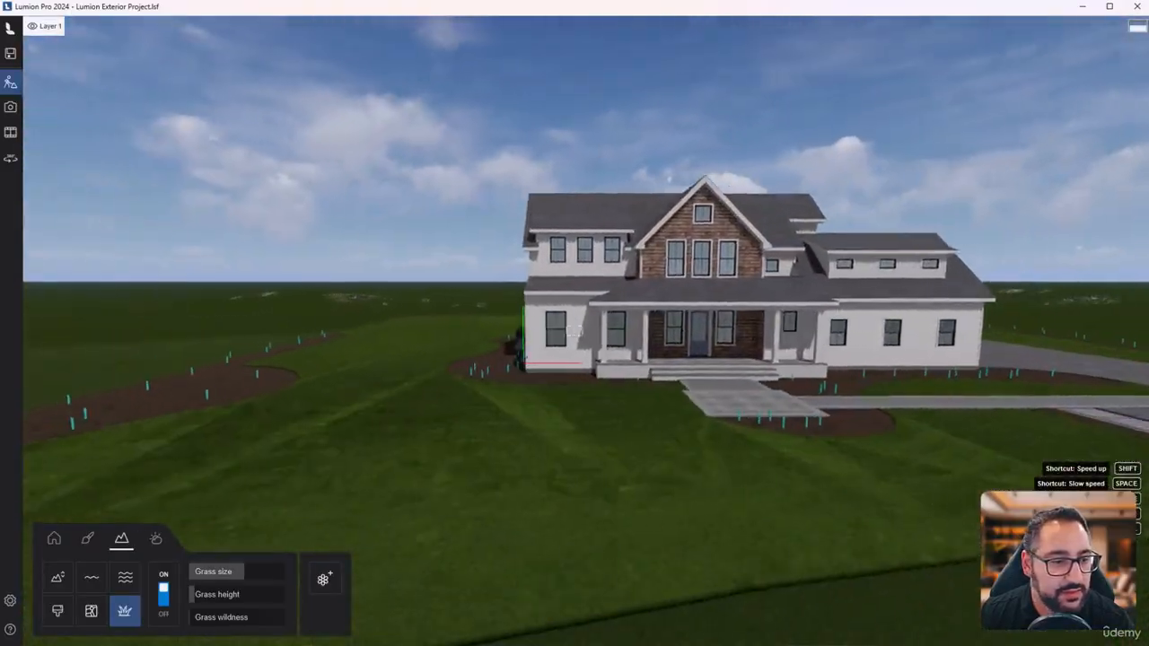
{"action": "key", "text": "w"}
{"action": "key", "text": "q"}
{"action": "right_click_drag", "start_coordinate": [316, 409], "coordinate": [322, 423]}
{"action": "key", "text": "w"}
{"action": "right_click_drag", "start_coordinate": [395, 413], "coordinate": [294, 449]}
{"action": "key", "text": "w"}
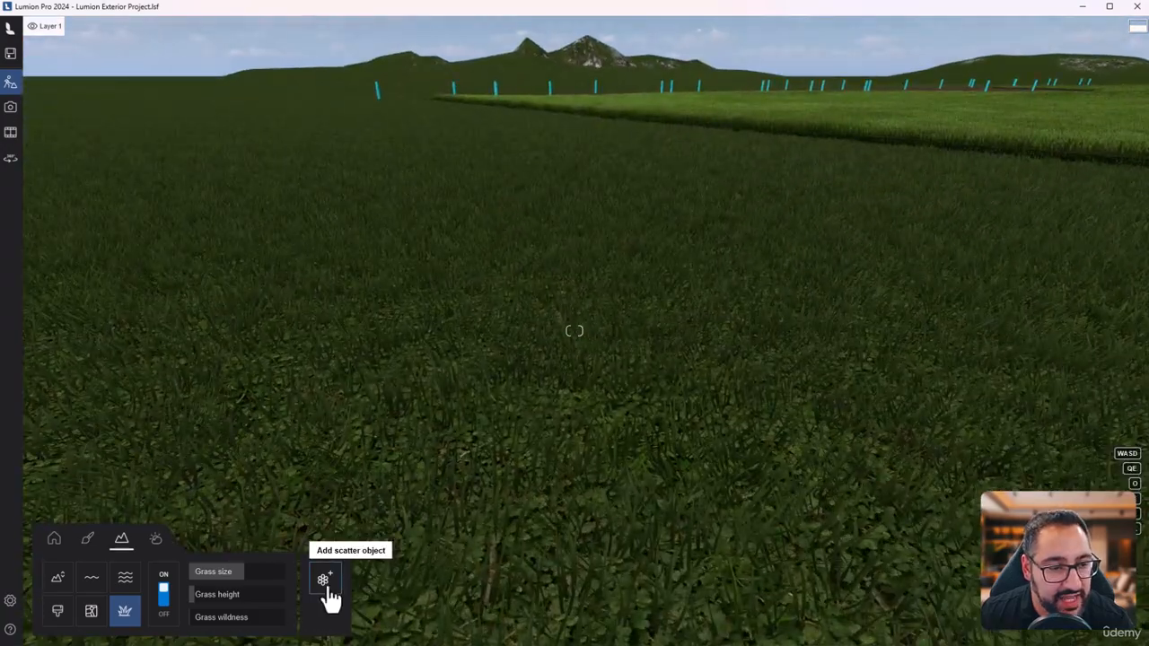
- Add Stone grey 6 from the Stone collection as a scatter object on the landscape grass
{"action": "left_click", "coordinate": [325, 583]}
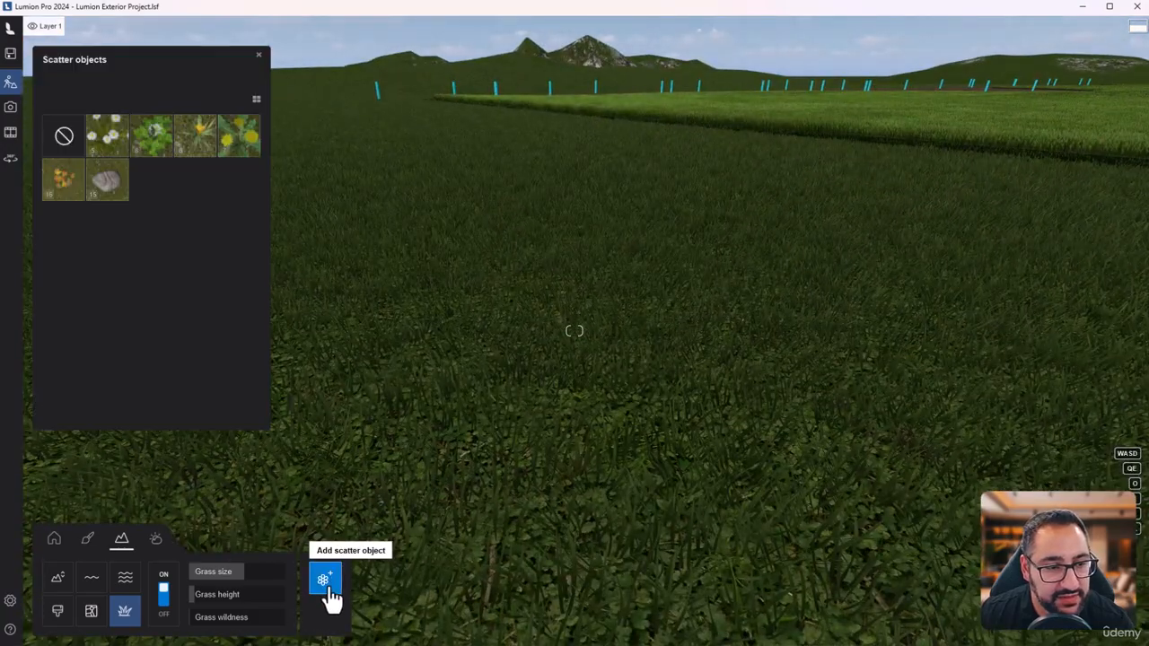
{"action": "left_click", "coordinate": [118, 196]}
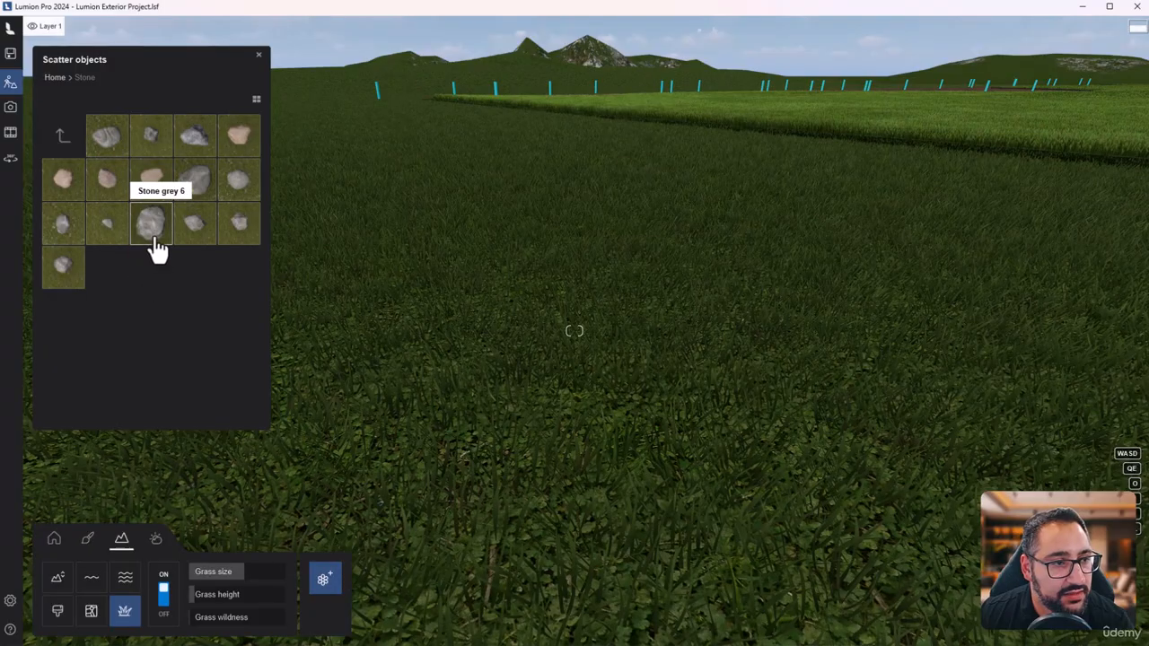
{"action": "left_click", "coordinate": [151, 225]}
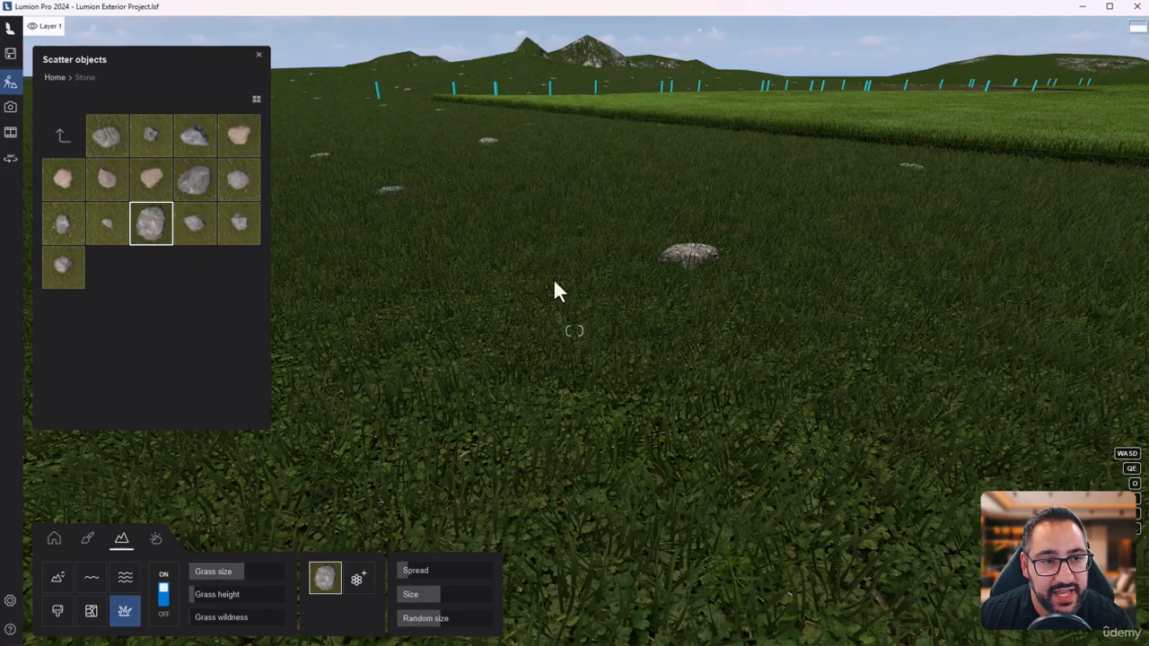
{"action": "right_click_drag", "start_coordinate": [647, 251], "coordinate": [422, 282]}
{"action": "key", "text": "q"}
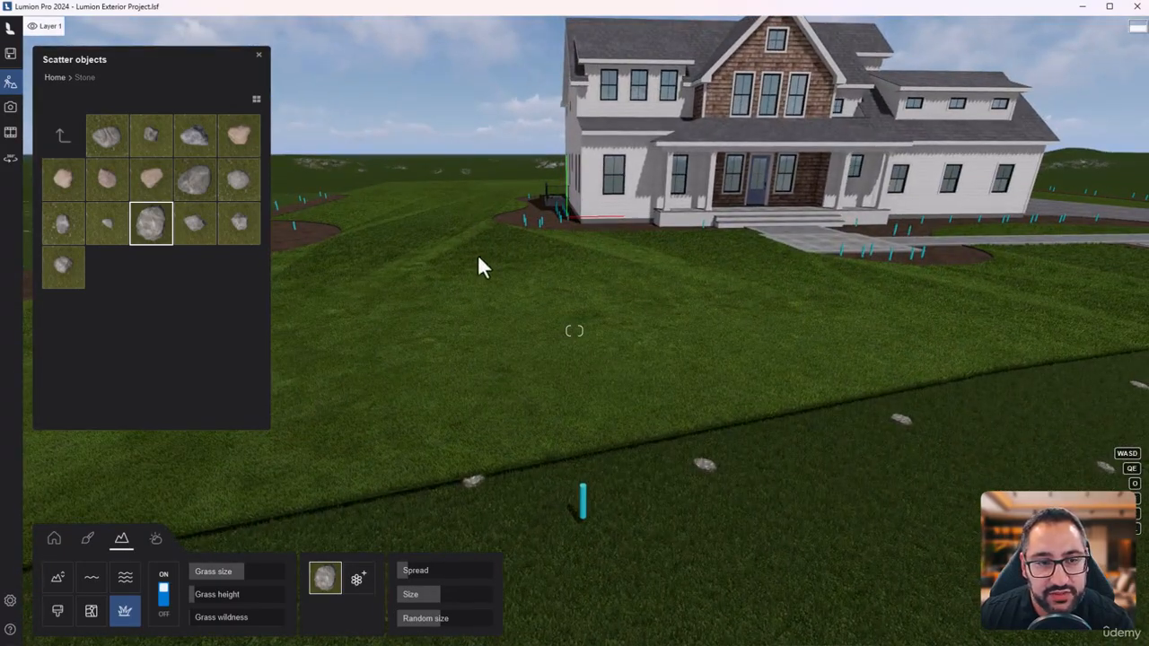
{"action": "key", "text": "q"}
{"action": "right_click_drag", "start_coordinate": [729, 288], "coordinate": [566, 254]}
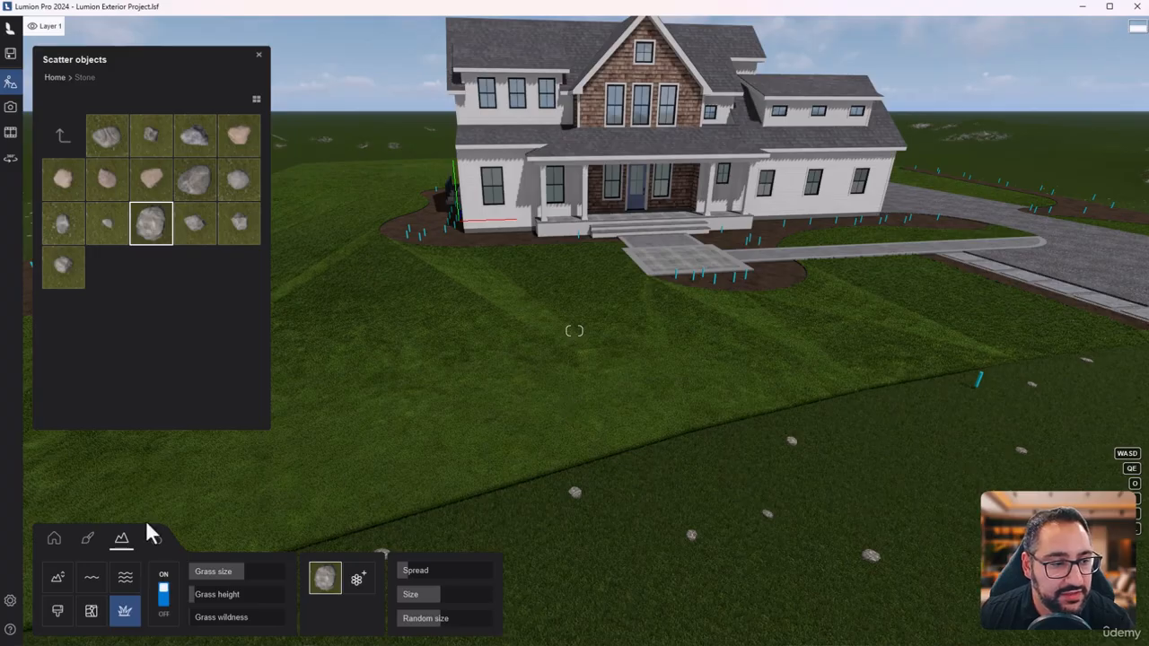
- Assign the Landscape material to the Lawn surface in front of the house
{"action": "left_click", "coordinate": [88, 543]}
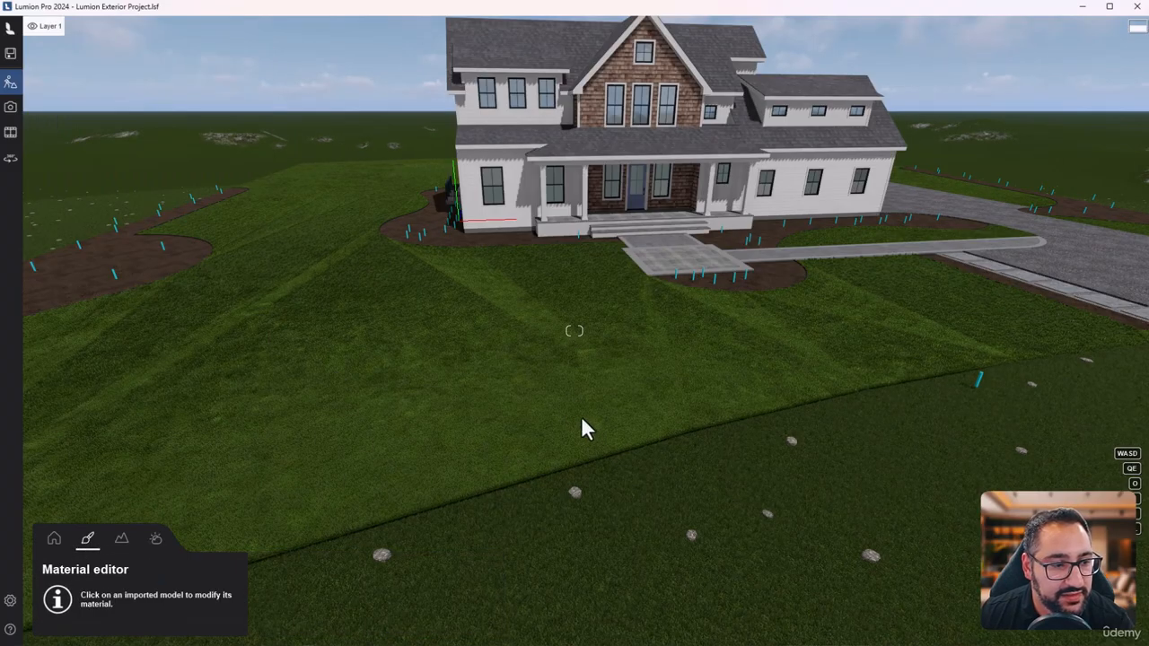
{"action": "left_click", "coordinate": [537, 331]}
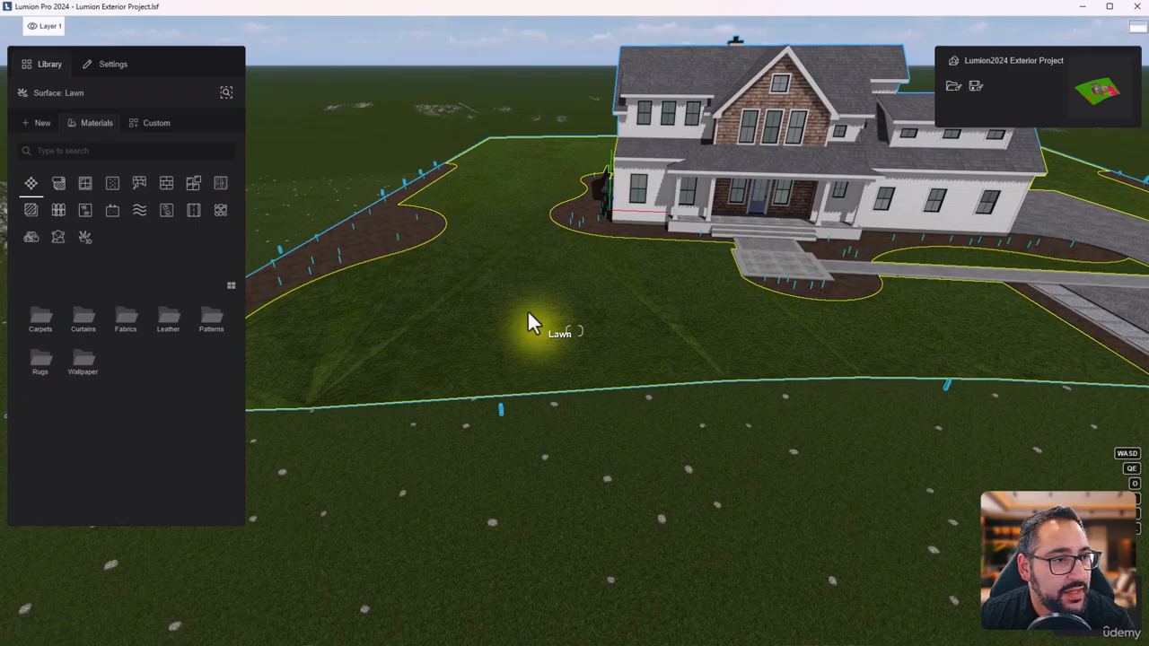
{"action": "left_click", "coordinate": [47, 131]}
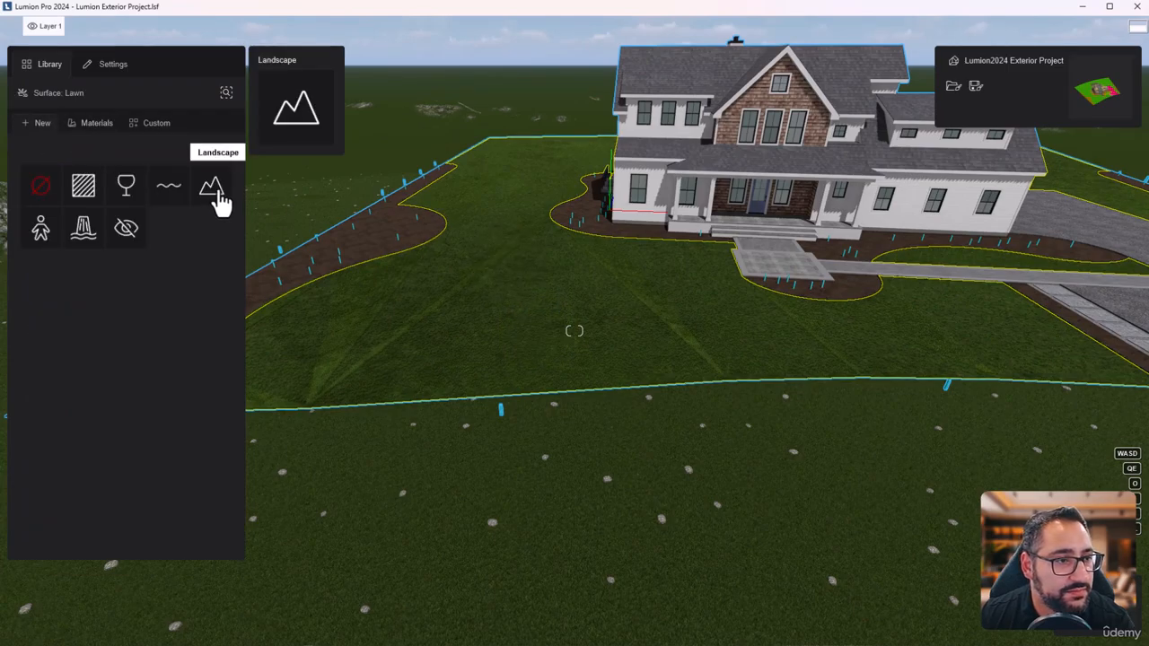
{"action": "left_click", "coordinate": [219, 192]}
- Examine the grass and scattered stones across the front lawn from above and close to the ground
{"action": "key", "text": "w"}
{"action": "mouse_move", "coordinate": [637, 339]}
{"action": "right_mouse_down"}
{"action": "mouse_move", "coordinate": [643, 347]}
{"action": "mouse_move", "coordinate": [709, 314]}
{"action": "mouse_move", "coordinate": [539, 305]}
{"action": "mouse_move", "coordinate": [631, 359]}
{"action": "mouse_move", "coordinate": [619, 351]}
{"action": "right_mouse_up"}
{"action": "key", "text": "w"}
{"action": "key", "text": "w"}
{"action": "key", "text": "s"}
{"action": "right_click_drag", "start_coordinate": [600, 438], "coordinate": [537, 437]}
{"action": "key", "text": "s"}
{"action": "key", "text": "q"}
{"action": "key", "text": "w"}
{"action": "key", "text": "w"}
{"action": "key", "text": "w"}
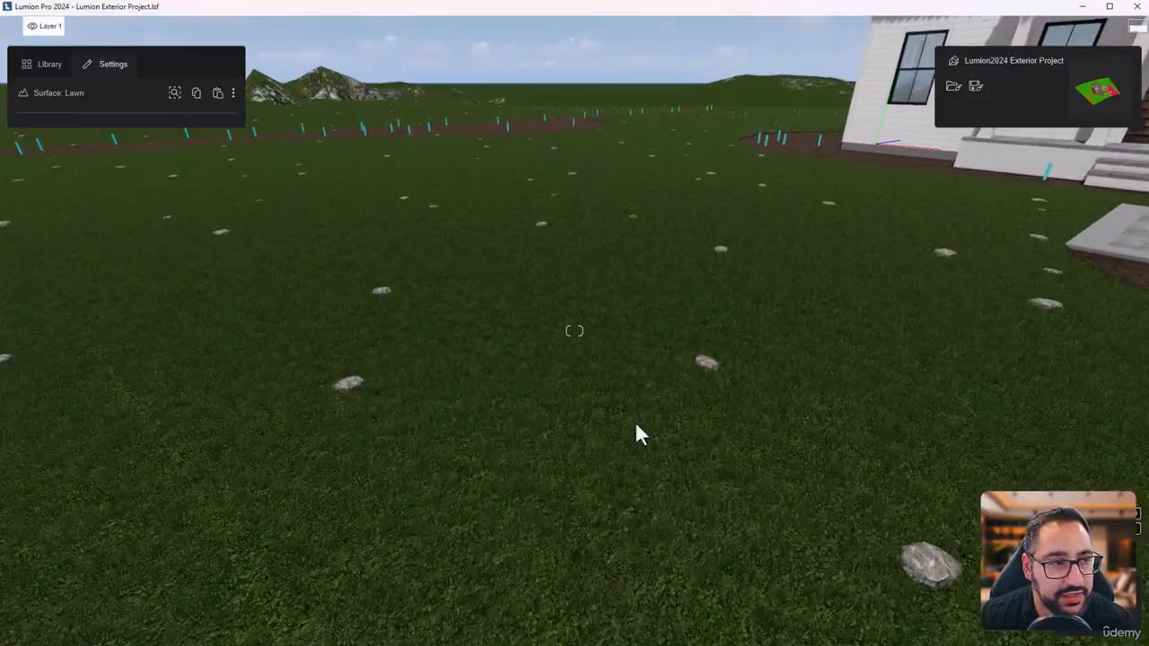
{"action": "right_click_drag", "start_coordinate": [635, 421], "coordinate": [674, 399]}
{"action": "key", "text": "w"}
{"action": "key", "text": "s"}
{"action": "key", "text": "e"}
{"action": "right_click_drag", "start_coordinate": [859, 552], "coordinate": [855, 493]}
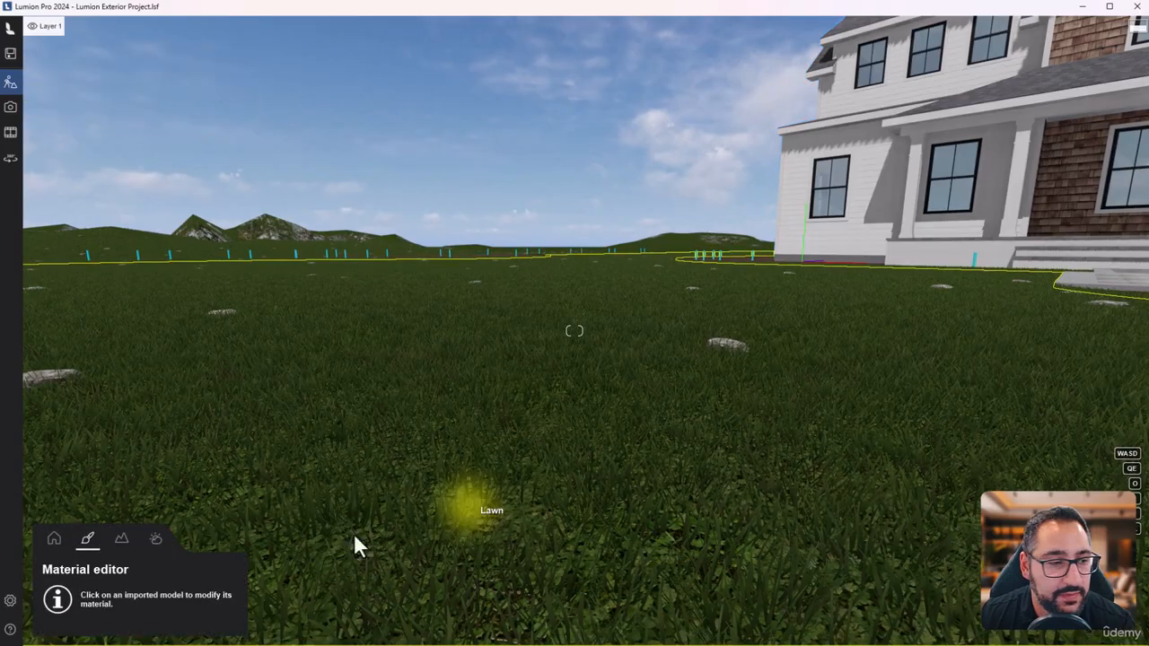
- Adjust the Stone grey 6 scatter to 60% spread, a smaller size and 54% random size
{"action": "left_click", "coordinate": [121, 539]}
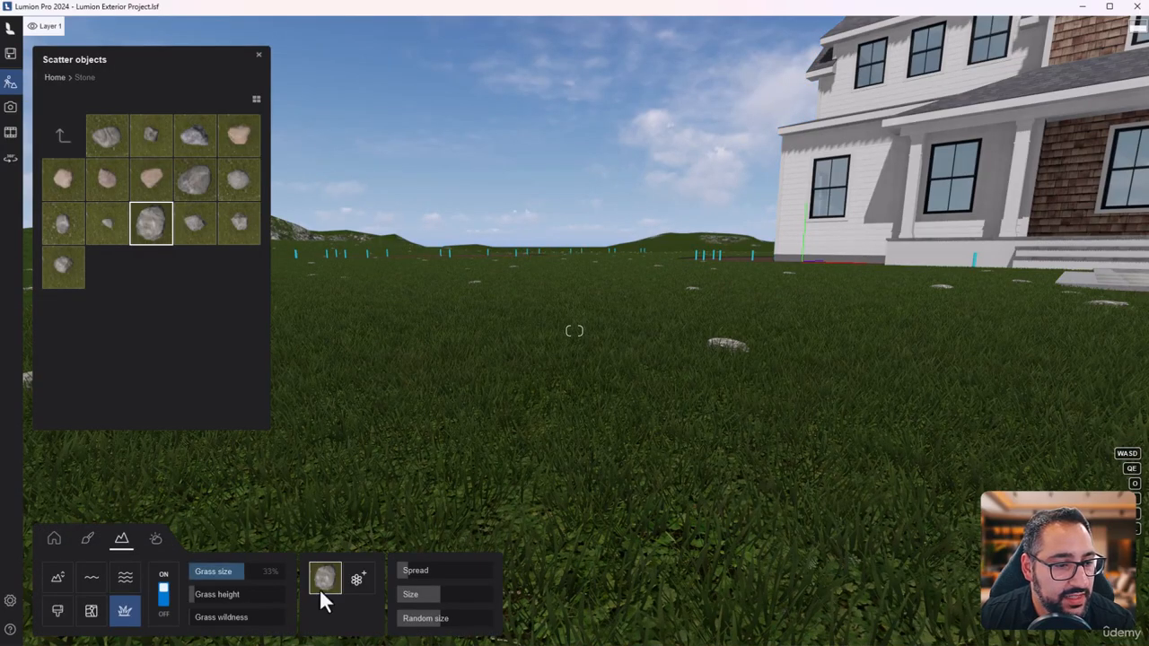
{"action": "left_click", "coordinate": [358, 580]}
{"action": "left_click", "coordinate": [62, 135]}
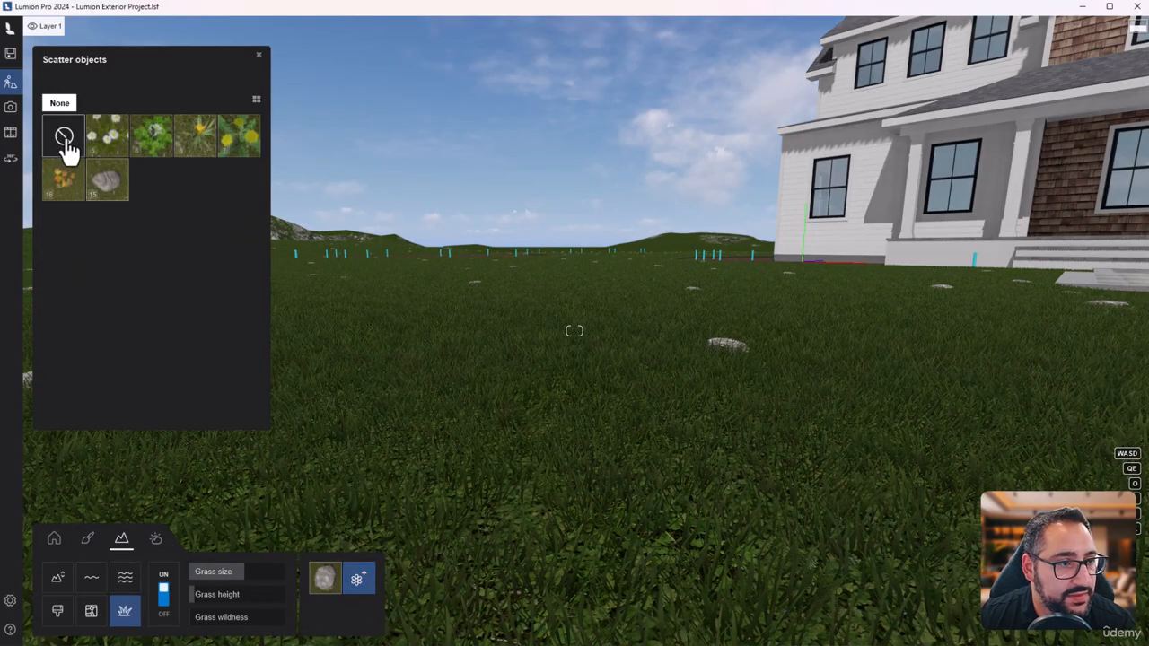
{"action": "left_click", "coordinate": [325, 580]}
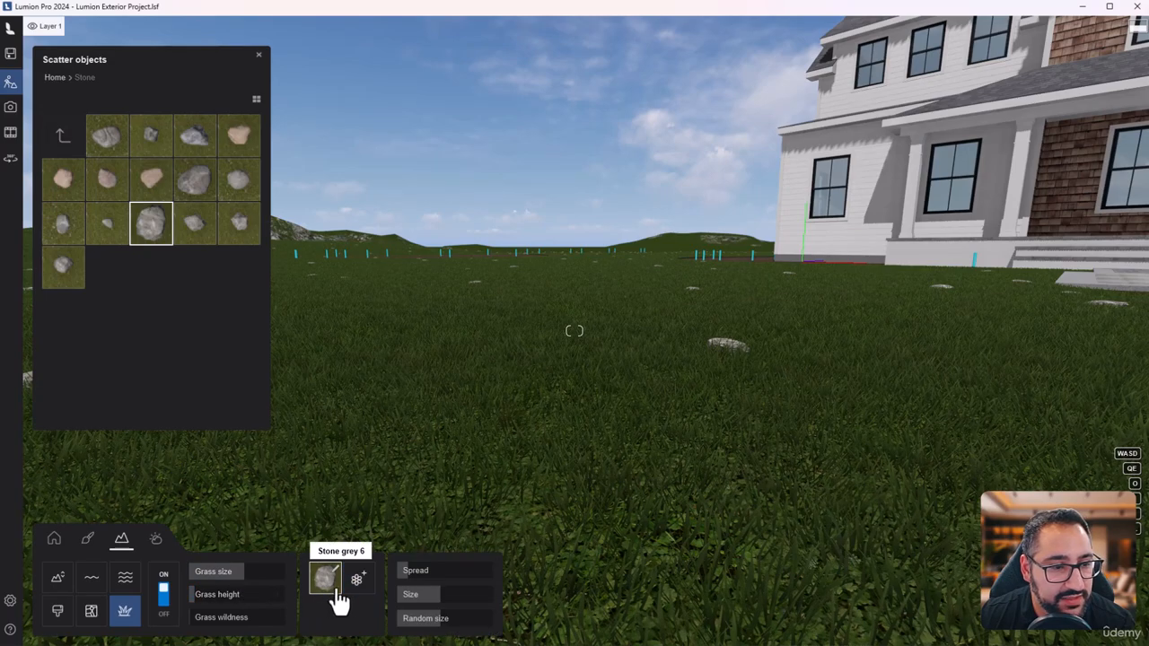
{"action": "left_click_drag", "start_coordinate": [411, 574], "coordinate": [422, 575]}
{"action": "left_click", "coordinate": [441, 597]}
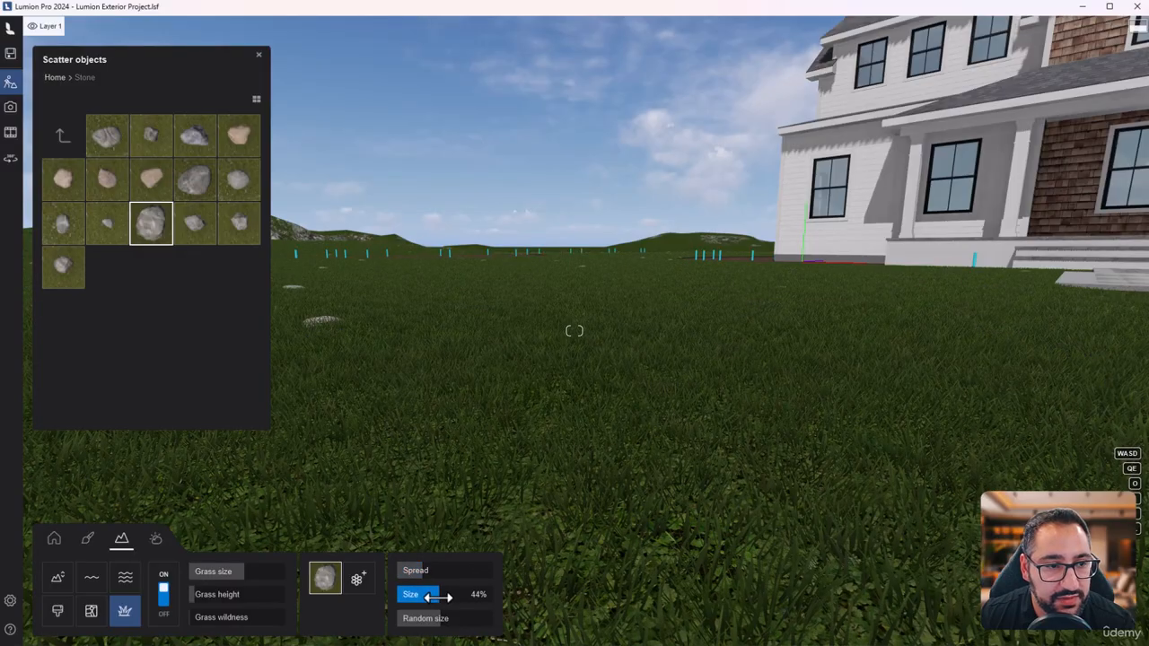
{"action": "left_click", "coordinate": [438, 620]}
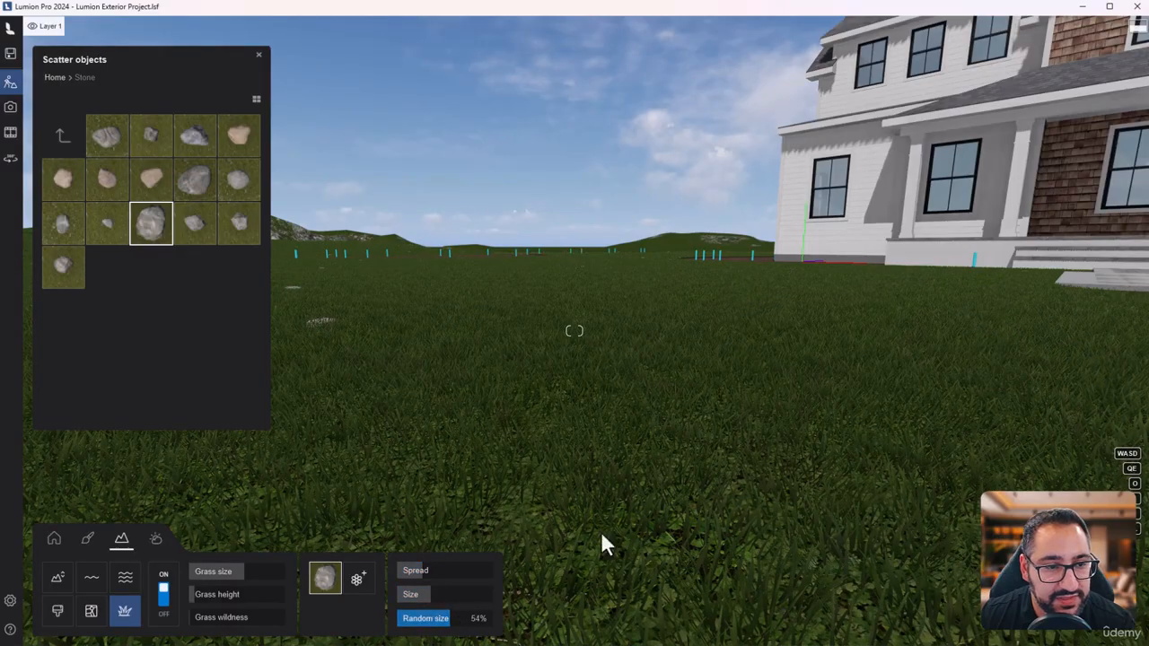
{"action": "key", "text": "q"}
{"action": "right_click_drag", "start_coordinate": [603, 544], "coordinate": [587, 583]}
{"action": "key", "text": "e"}
{"action": "key", "text": "s"}
{"action": "key", "text": "q"}
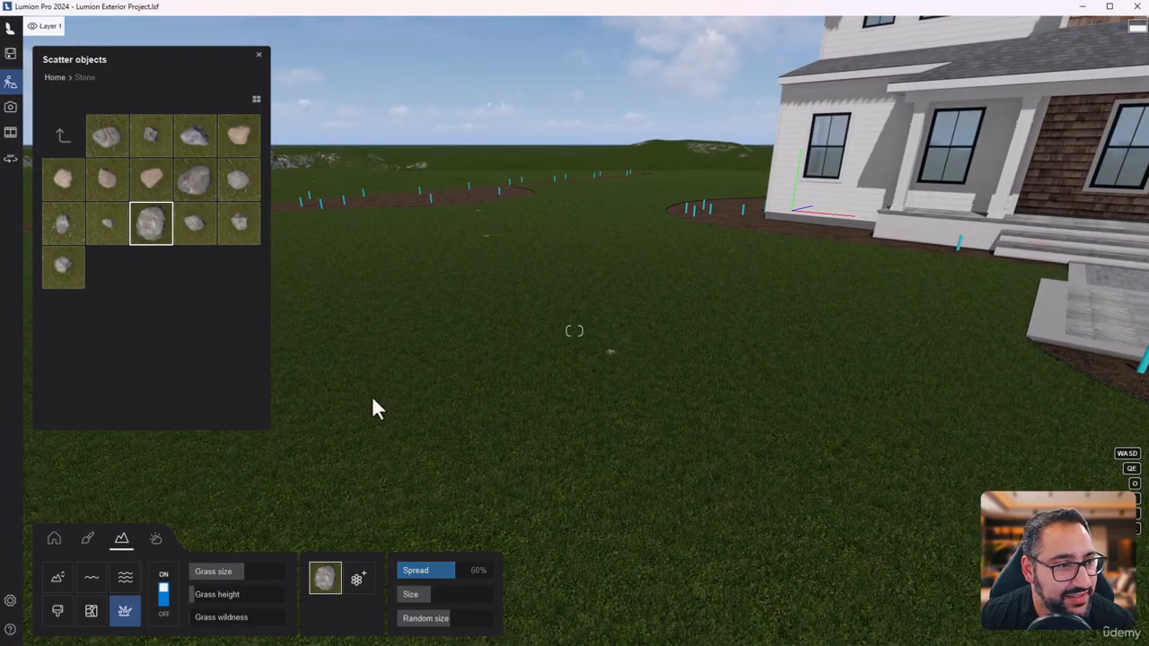
- Replace the scattered stone with the last flowerless plant in the Clovers collection and open the selection for another scatter object
{"action": "left_click", "coordinate": [61, 137]}
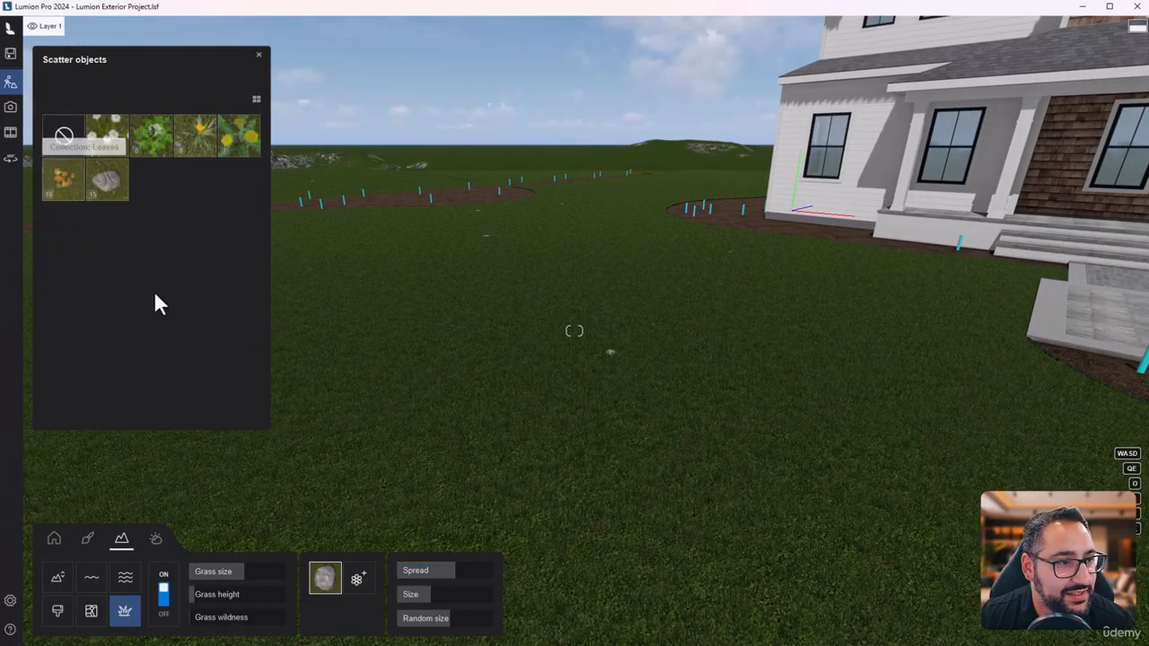
{"action": "left_click", "coordinate": [151, 139]}
{"action": "left_click", "coordinate": [190, 189]}
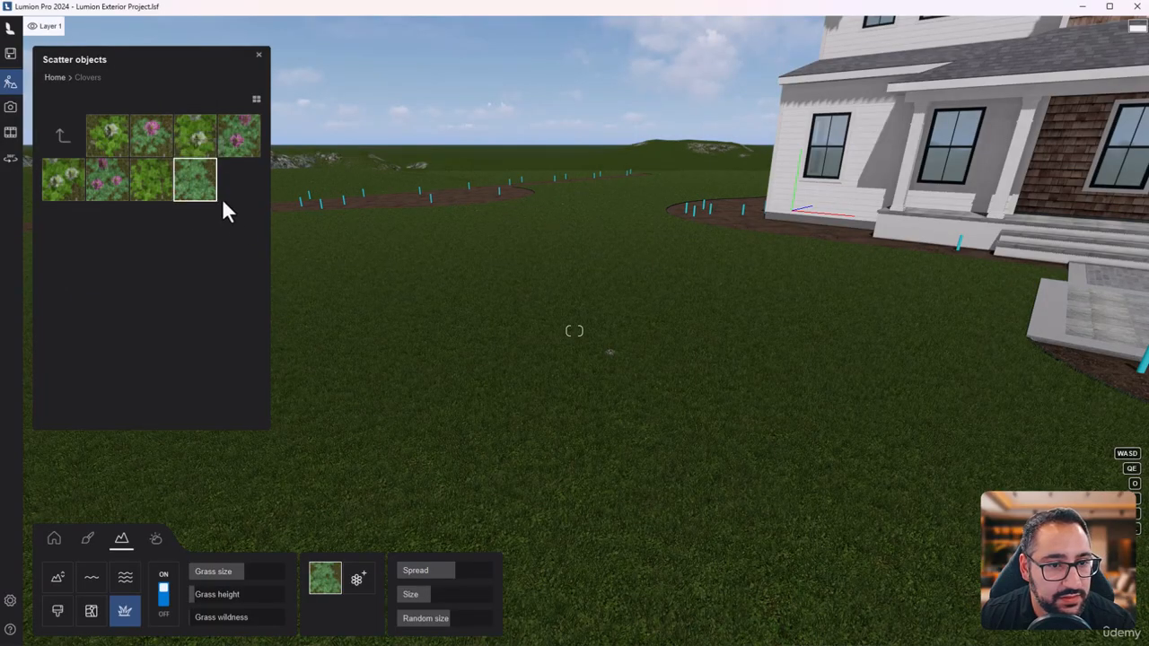
{"action": "right_click_drag", "start_coordinate": [611, 338], "coordinate": [732, 381]}
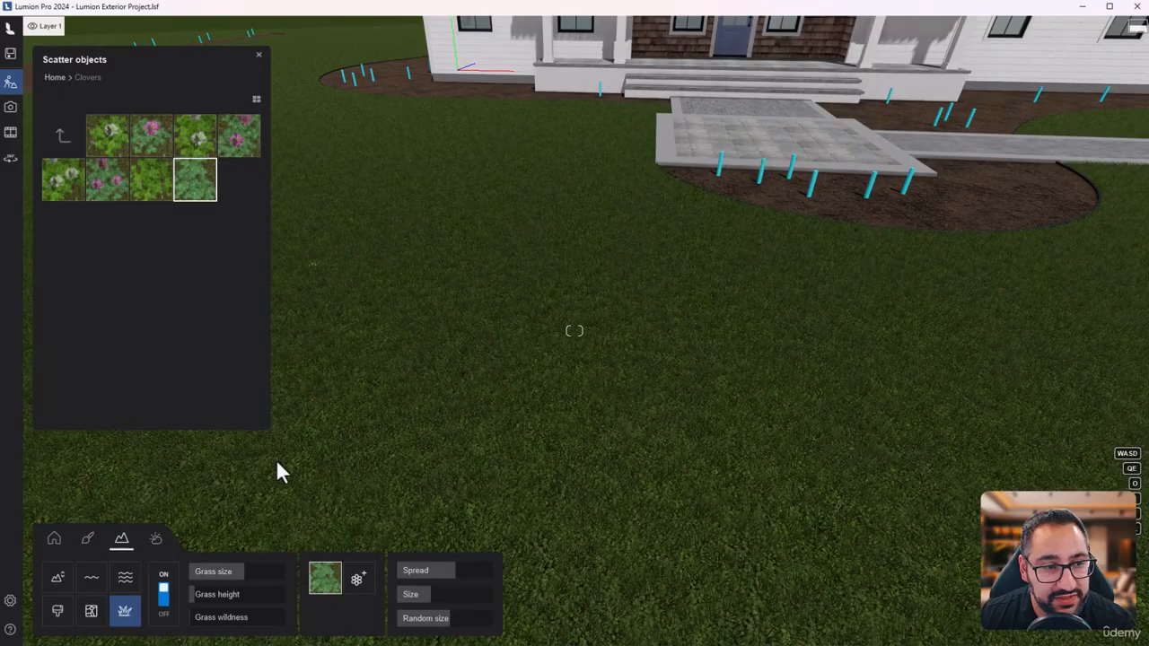
{"action": "left_click", "coordinate": [358, 581]}
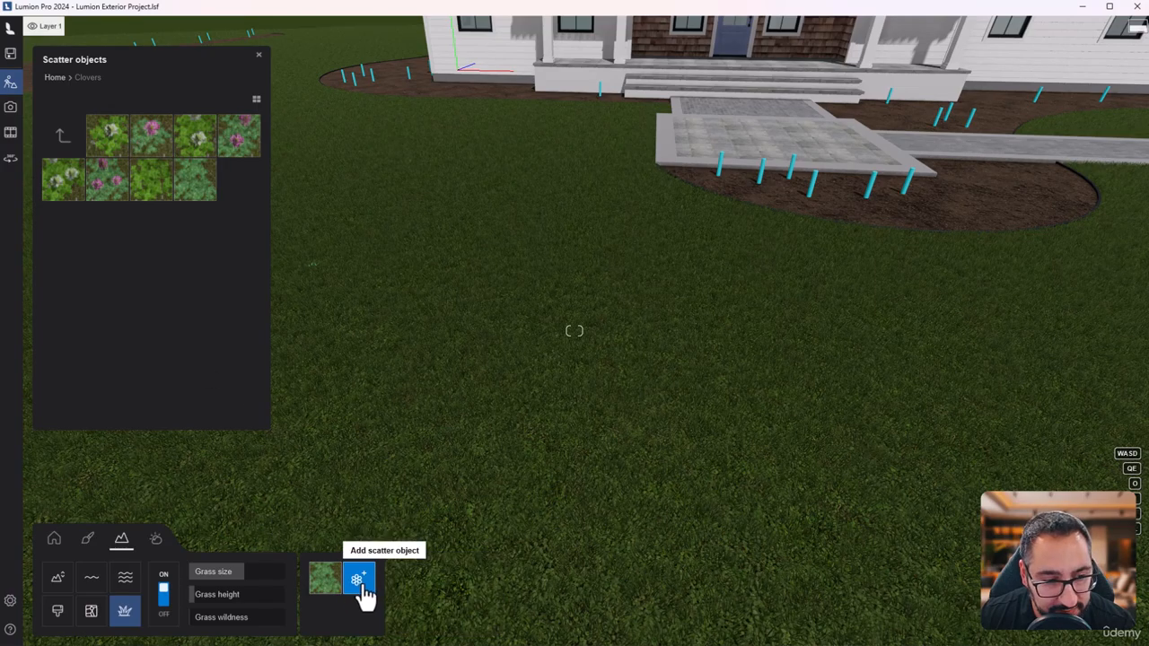
- Add the first rock in the Stone collection as a scatter object and open the selection for another scatter object
{"action": "left_click", "coordinate": [61, 137]}
{"action": "left_click", "coordinate": [102, 186]}
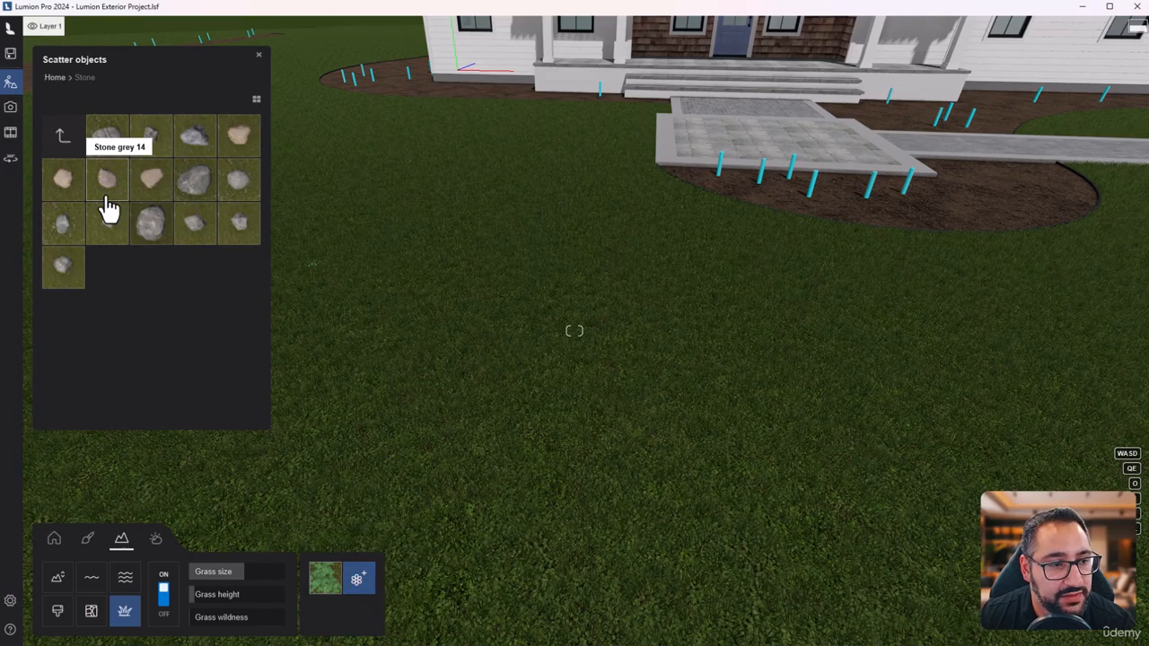
{"action": "left_click", "coordinate": [107, 136]}
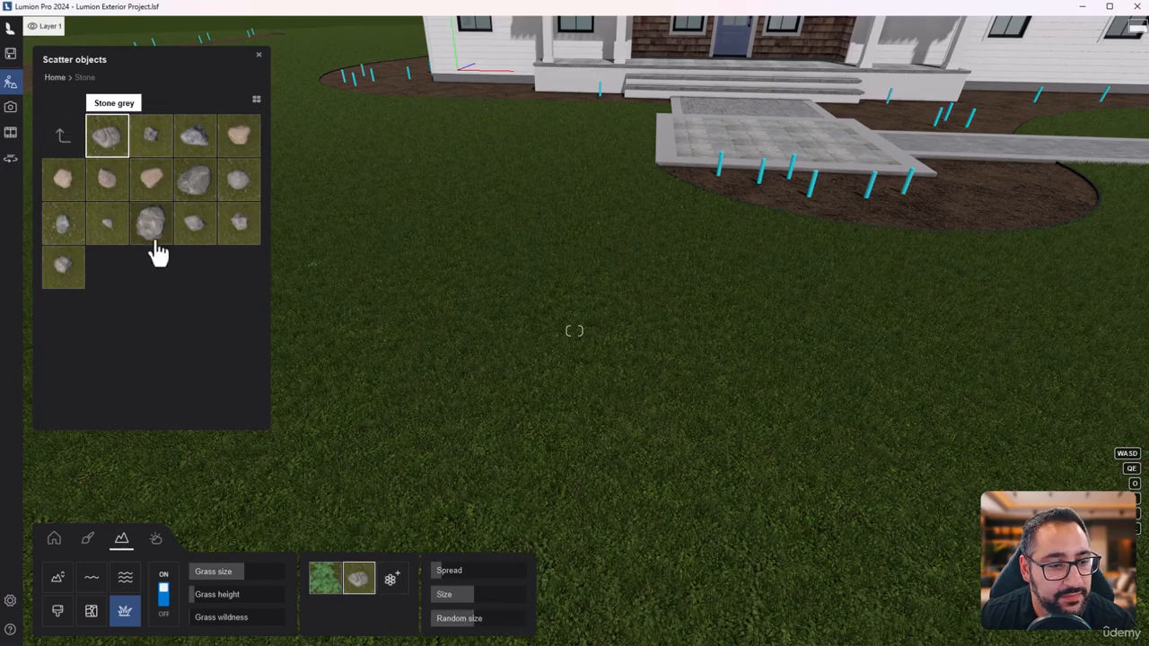
{"action": "left_click", "coordinate": [393, 590]}
{"action": "key", "text": "w"}
{"action": "right_click_drag", "start_coordinate": [580, 495], "coordinate": [514, 458]}
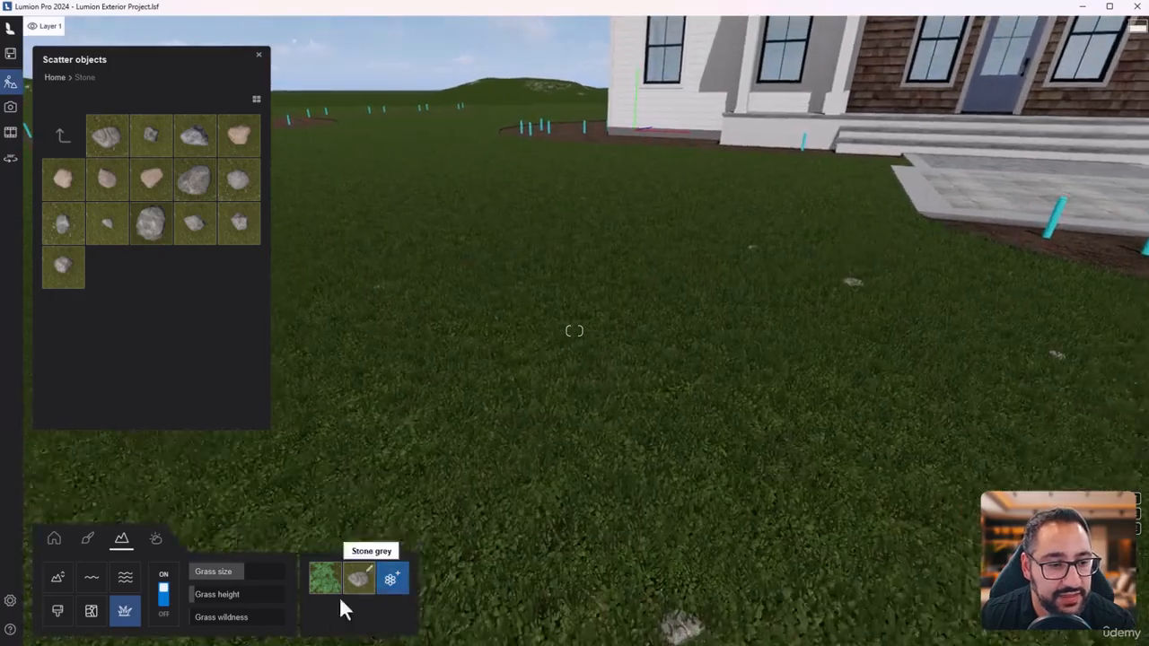
- Enlarge the clover scatter and slightly raise its random size
{"action": "left_click", "coordinate": [318, 589]}
{"action": "right_click_drag", "start_coordinate": [654, 466], "coordinate": [579, 525]}
{"action": "key", "text": "w"}
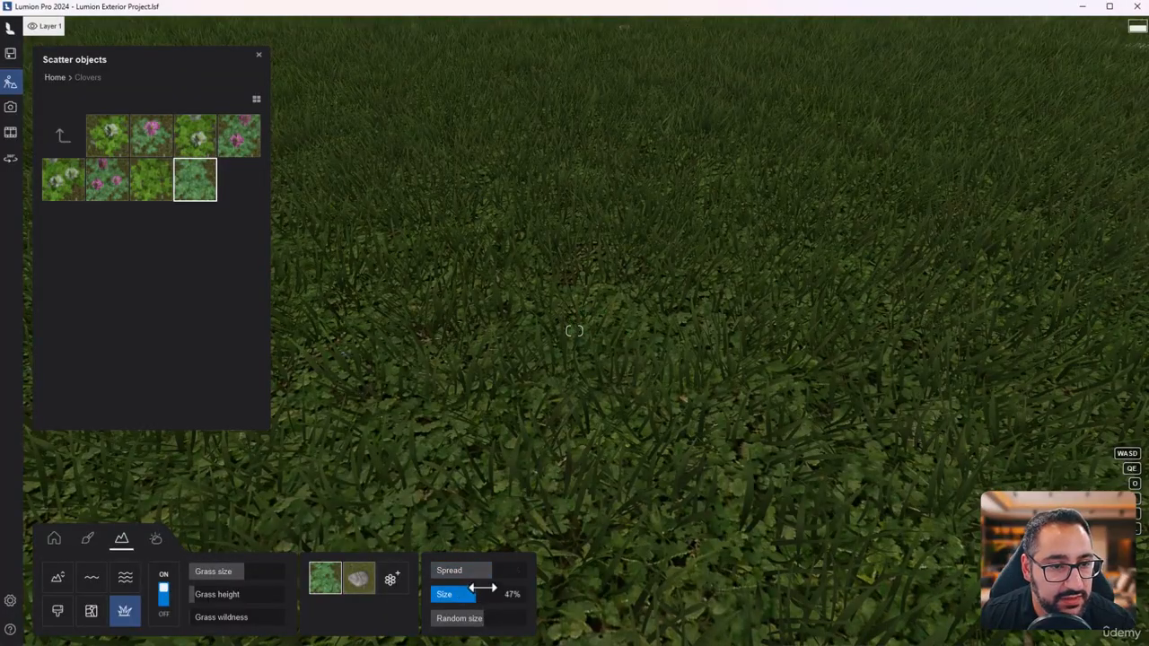
{"action": "scroll", "coordinate": [580, 443], "scroll_direction": "down", "scroll_amount": 5}
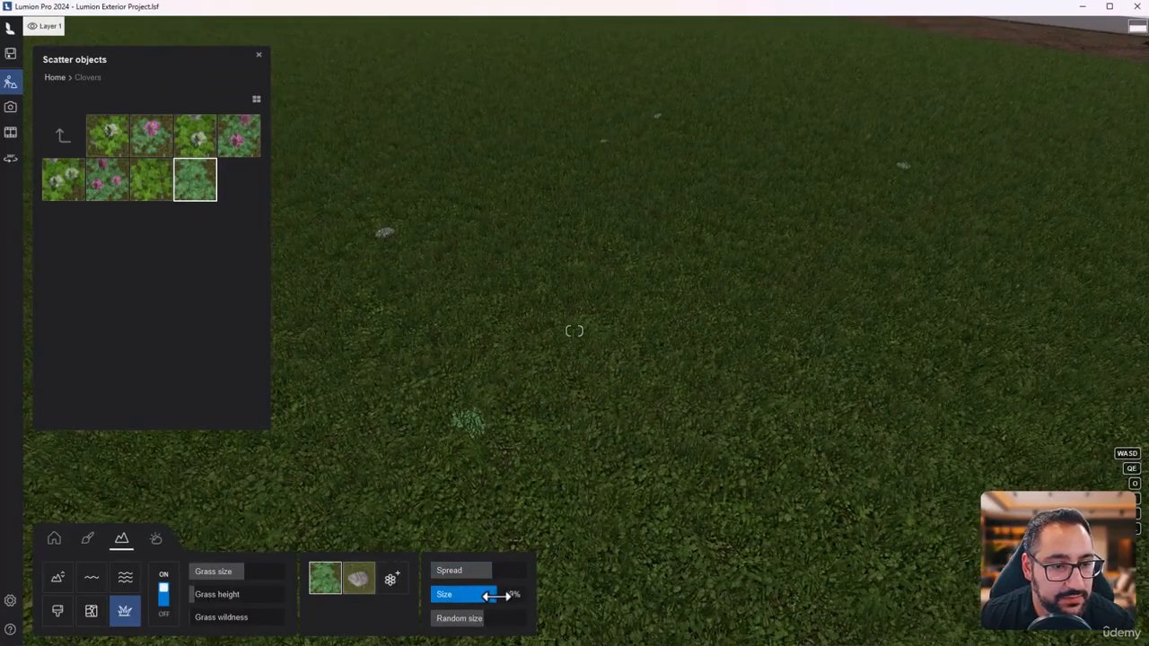
{"action": "right_click_drag", "start_coordinate": [663, 494], "coordinate": [725, 427]}
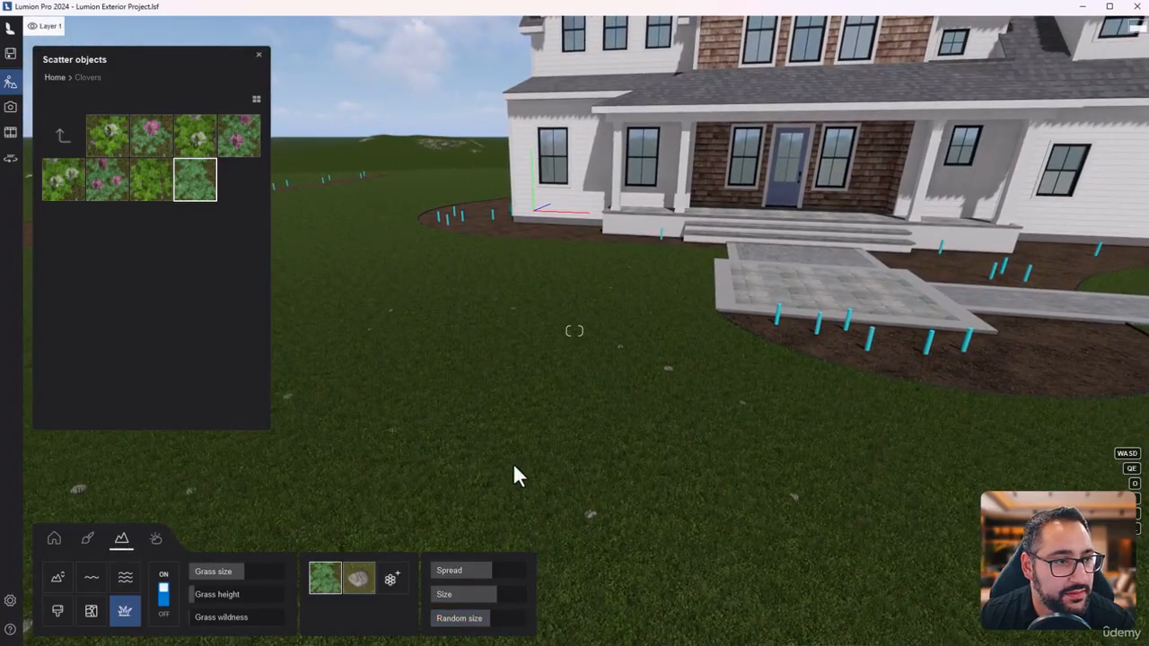
- Add the last flower in the Chamomile collection as a scatter object and increase its spread and size
{"action": "left_click", "coordinate": [392, 581]}
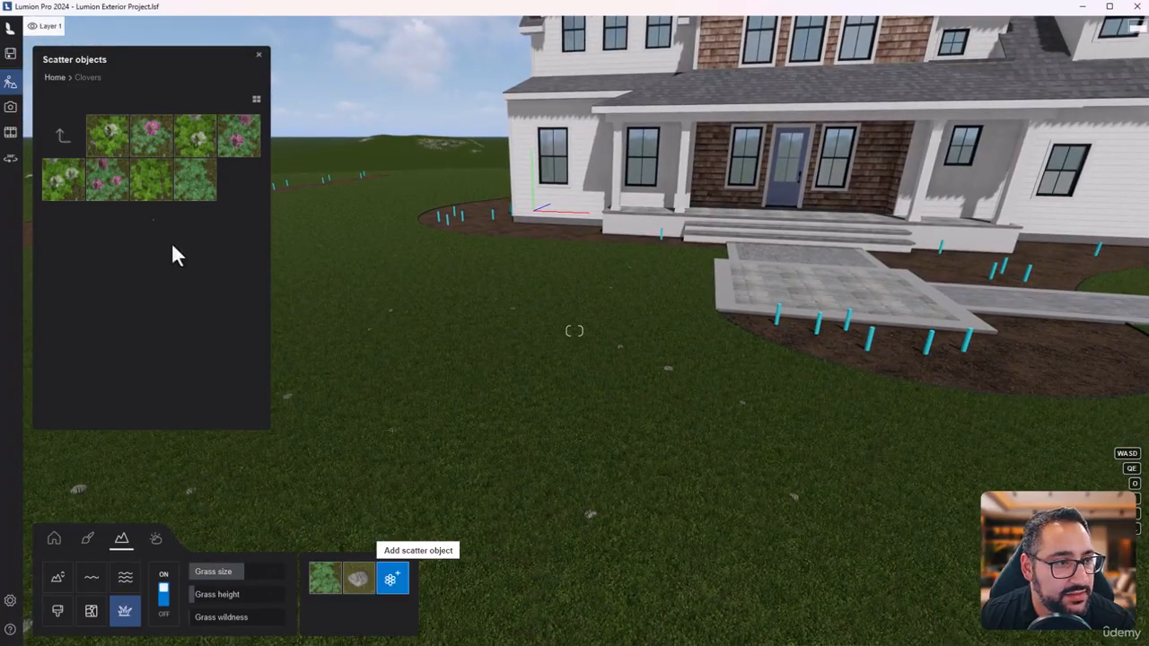
{"action": "left_click", "coordinate": [60, 137]}
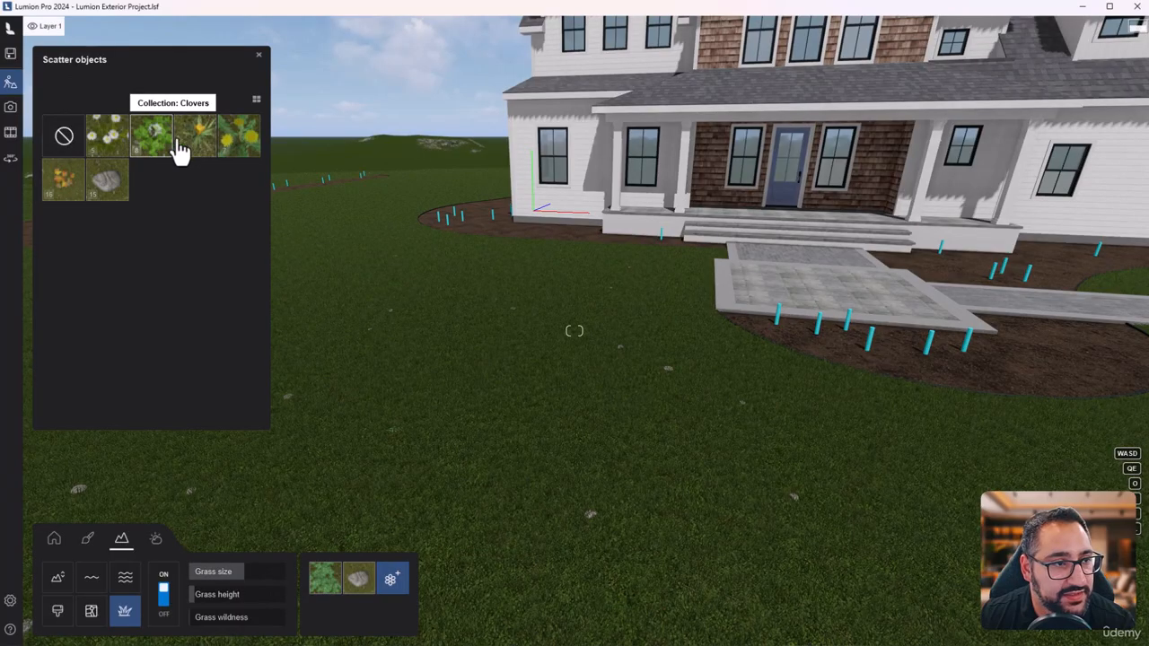
{"action": "left_click", "coordinate": [112, 144]}
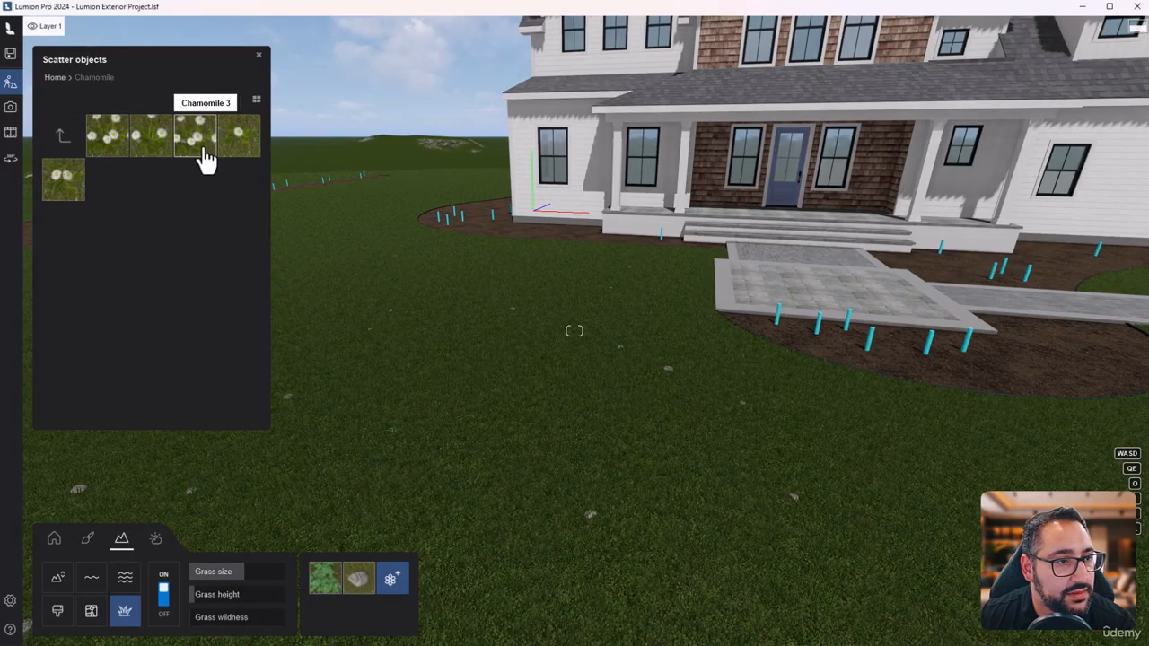
{"action": "left_click", "coordinate": [59, 182]}
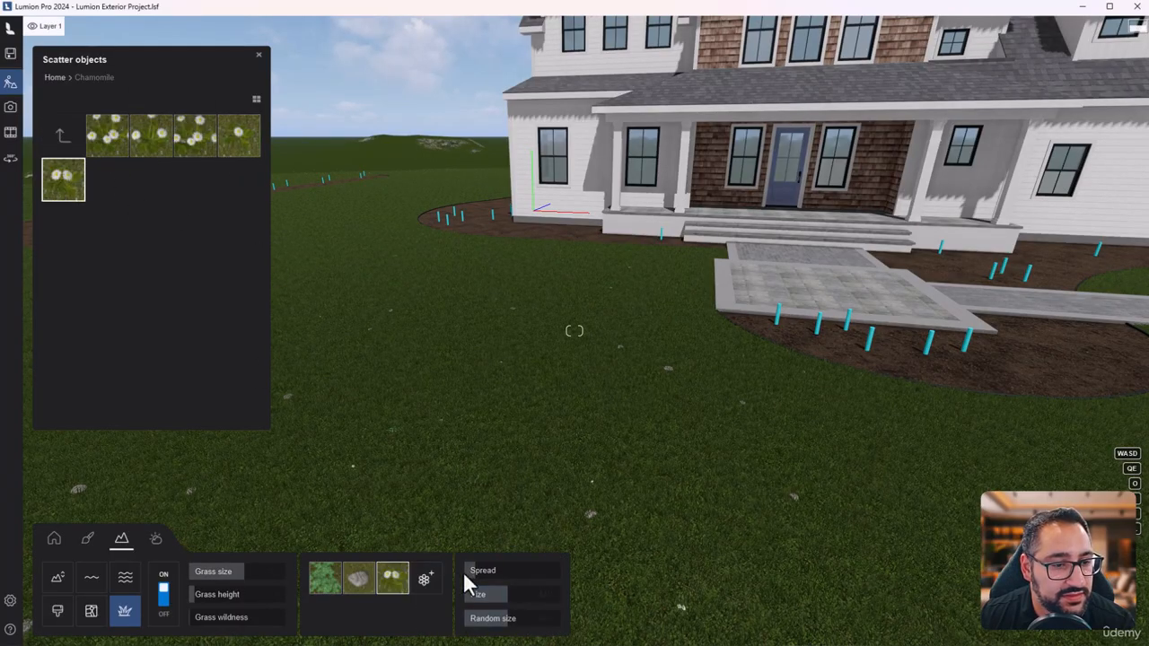
{"action": "key", "text": "s"}
{"action": "mouse_move", "coordinate": [700, 449]}
{"action": "right_mouse_down"}
{"action": "mouse_move", "coordinate": [745, 396]}
{"action": "mouse_move", "coordinate": [701, 449]}
{"action": "right_mouse_up"}
{"action": "key", "text": "w"}
{"action": "left_click_drag", "start_coordinate": [508, 595], "coordinate": [518, 597]}
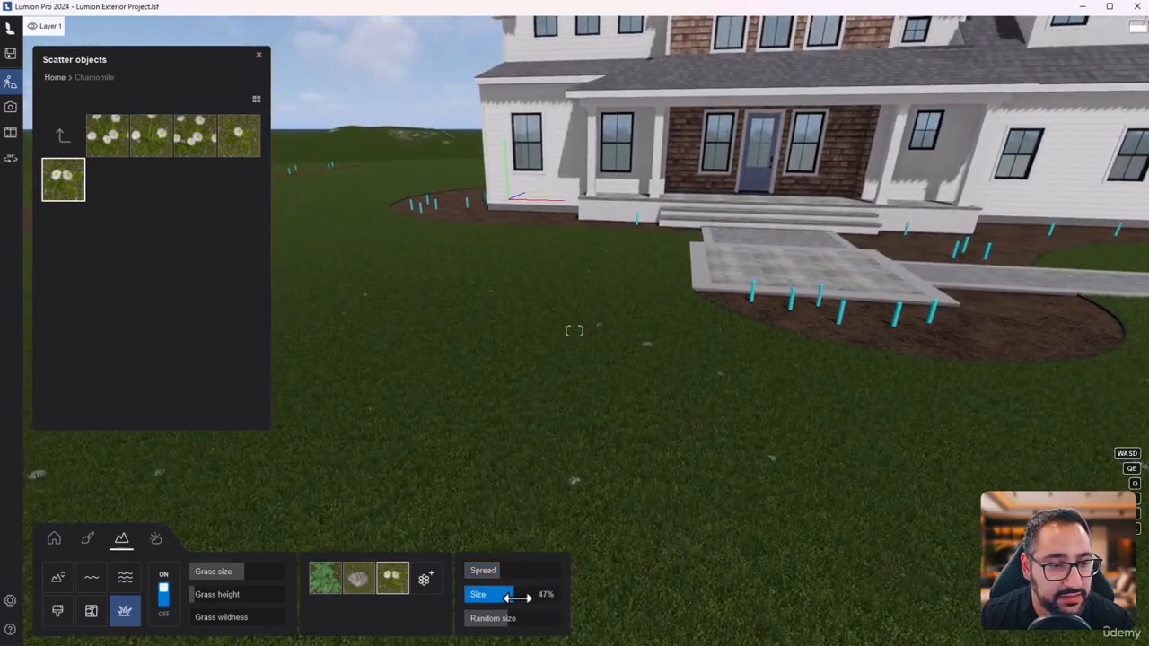
- Replace the chamomile scatter with the loose orange leaves next to last in the third row of the Leaves collection
{"action": "left_click", "coordinate": [62, 134]}
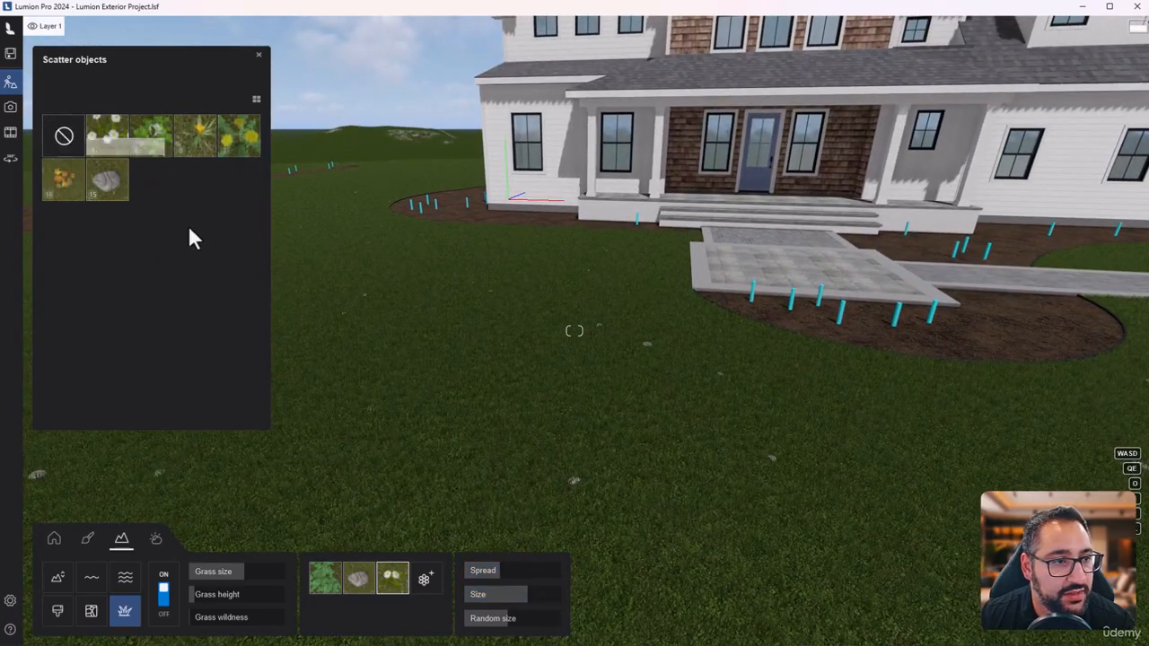
{"action": "left_click", "coordinate": [61, 184]}
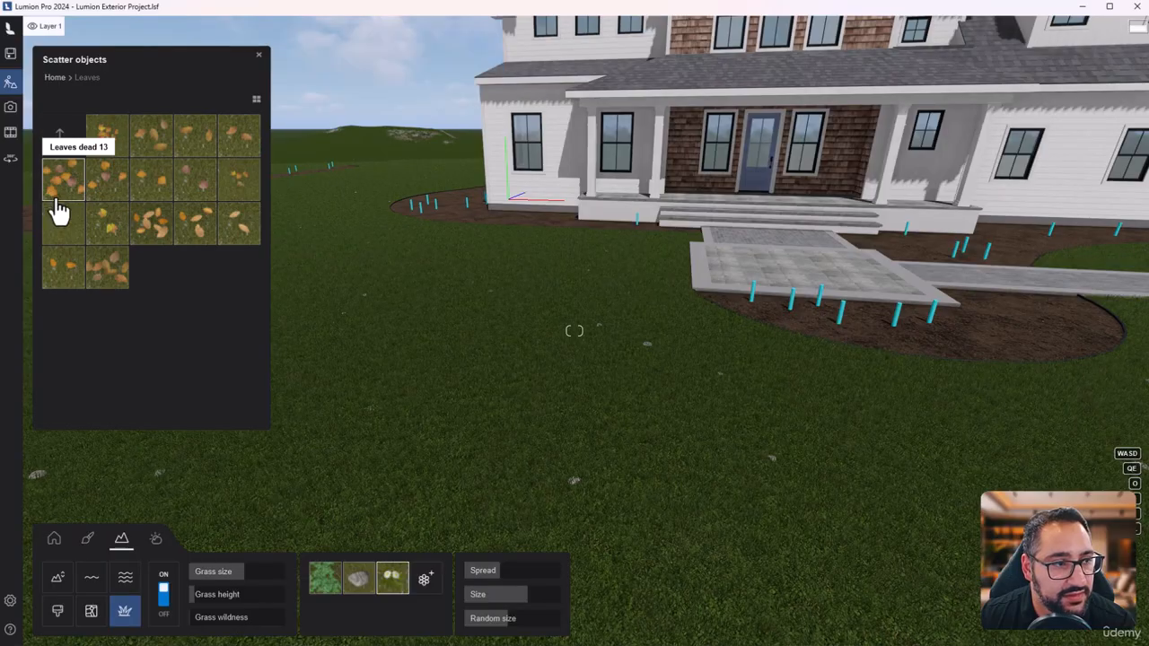
{"action": "left_click", "coordinate": [203, 238]}
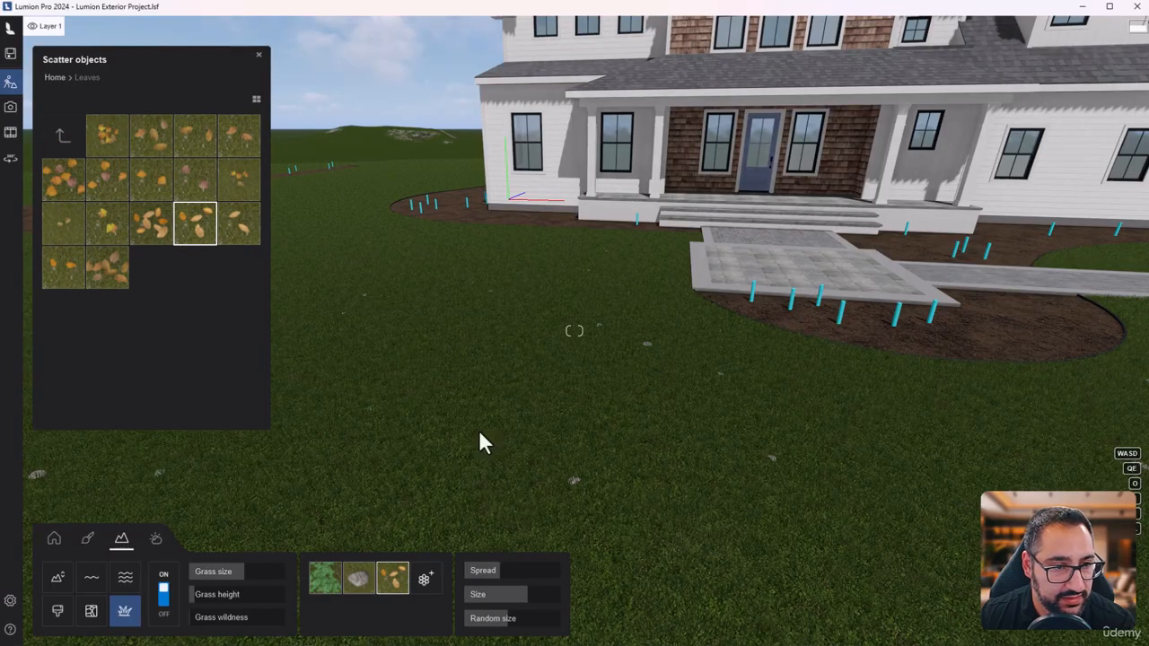
- Add the single yellow-flowered plant from the Dandelion collection as a scatter object and increase its spread
{"action": "left_click", "coordinate": [424, 582]}
{"action": "left_click", "coordinate": [52, 151]}
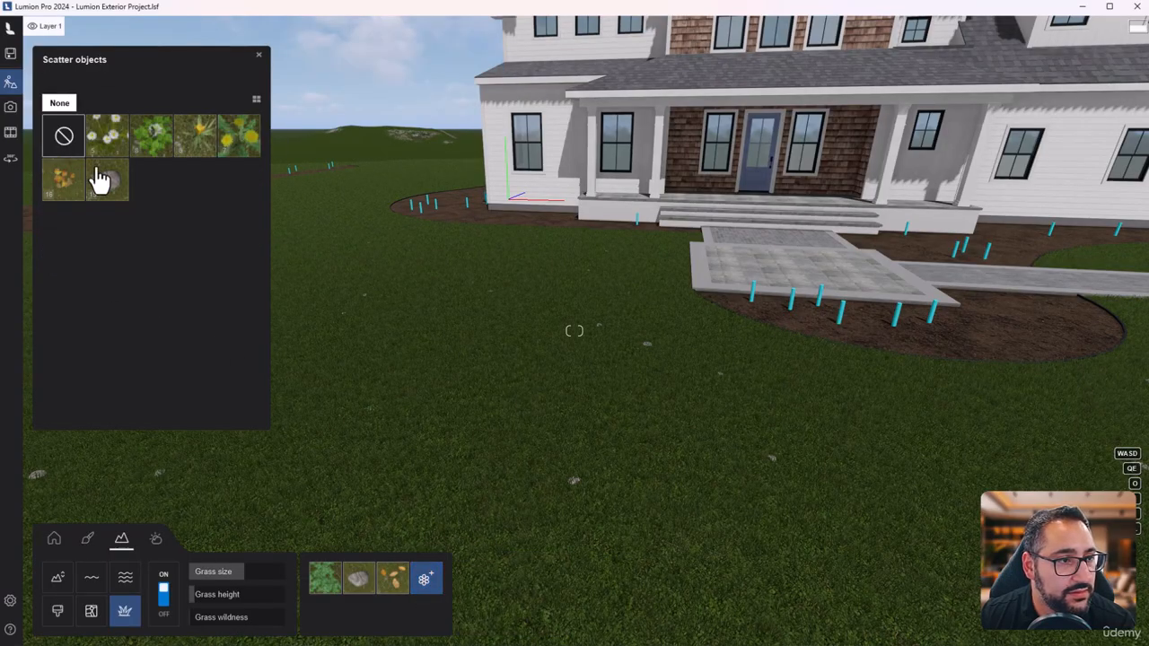
{"action": "left_click", "coordinate": [237, 157]}
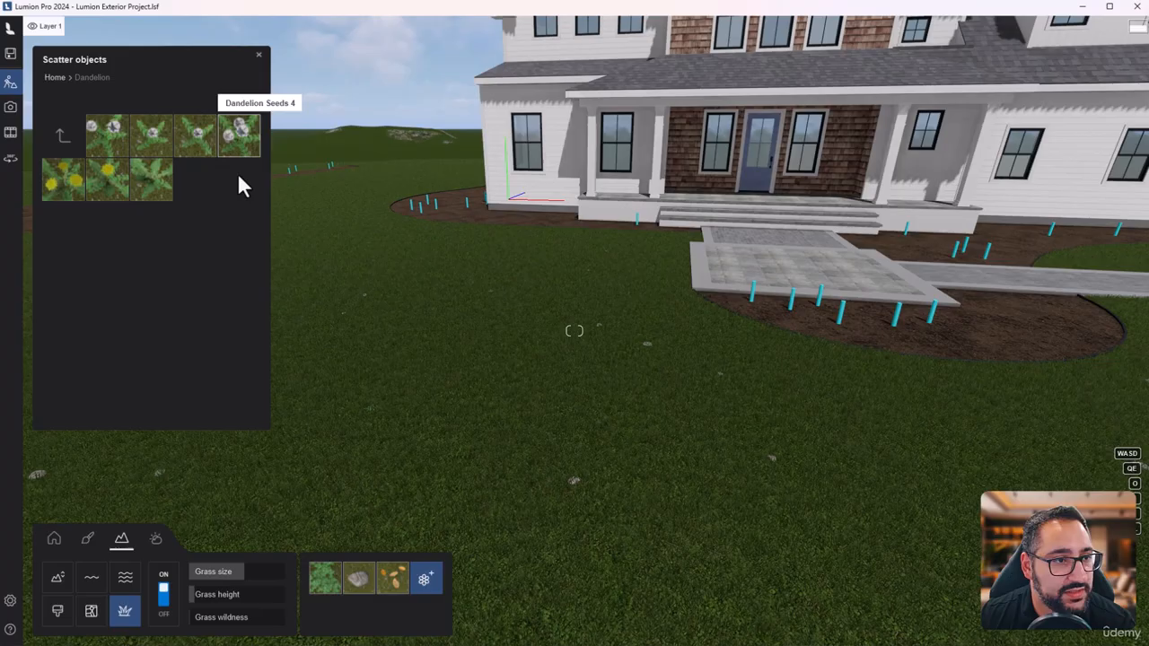
{"action": "left_click", "coordinate": [106, 197]}
{"action": "right_click_drag", "start_coordinate": [632, 564], "coordinate": [692, 494]}
{"action": "left_click", "coordinate": [474, 572]}
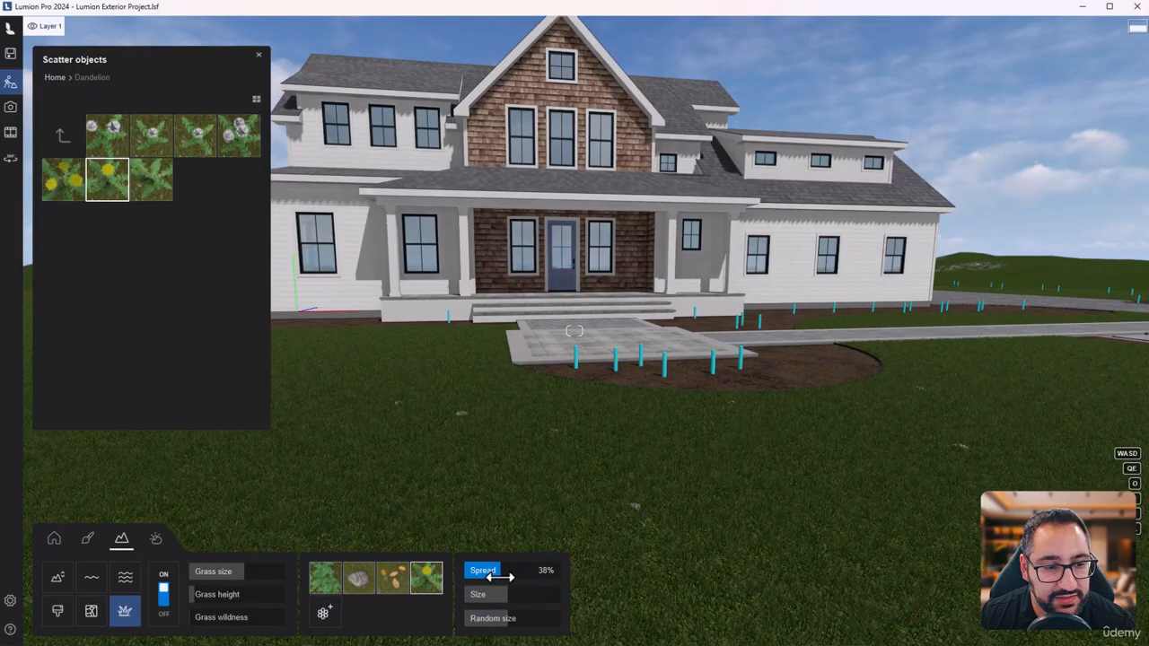
{"action": "key", "text": "s"}
{"action": "key", "text": "w"}
{"action": "right_click_drag", "start_coordinate": [566, 534], "coordinate": [619, 566]}
{"action": "right_click_drag", "start_coordinate": [575, 330], "coordinate": [575, 331]}
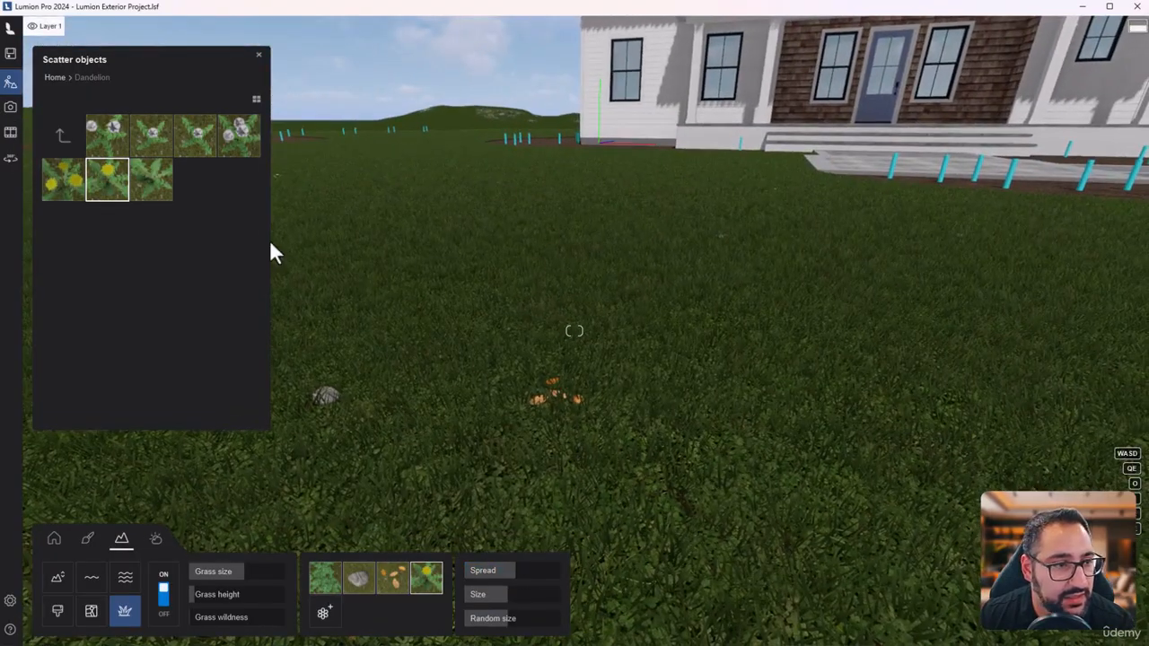
- Adjust the spread of the existing leaf scatter and increase its size and random size
{"action": "left_click", "coordinate": [399, 580]}
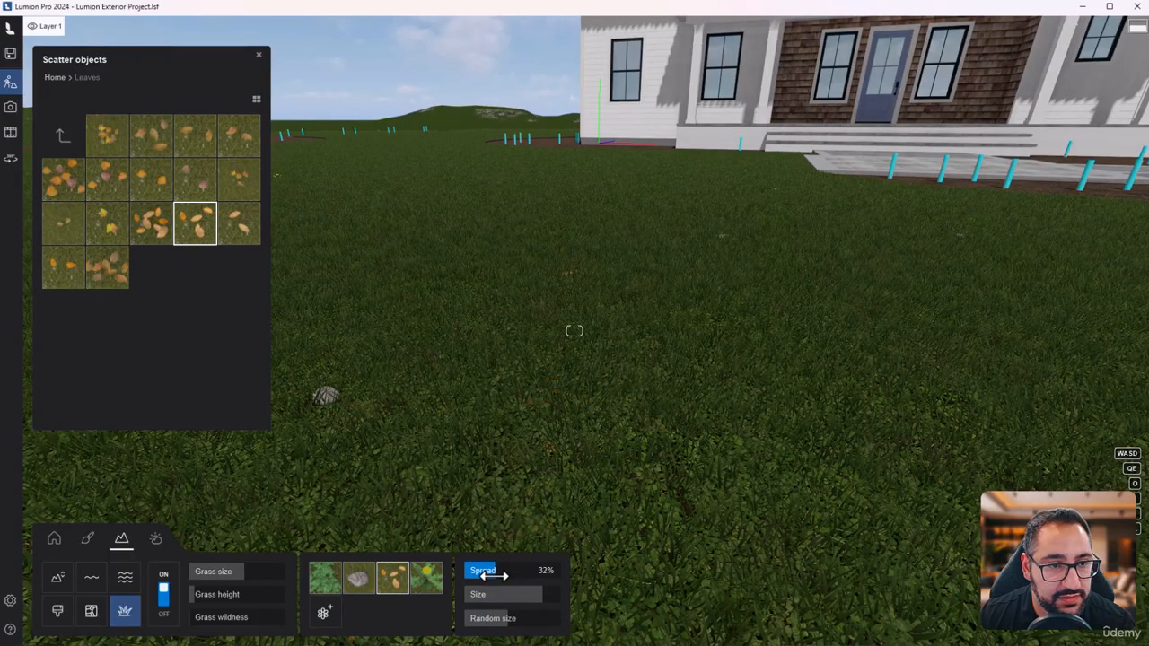
{"action": "left_click_drag", "start_coordinate": [514, 619], "coordinate": [533, 619]}
{"action": "key", "text": "q"}
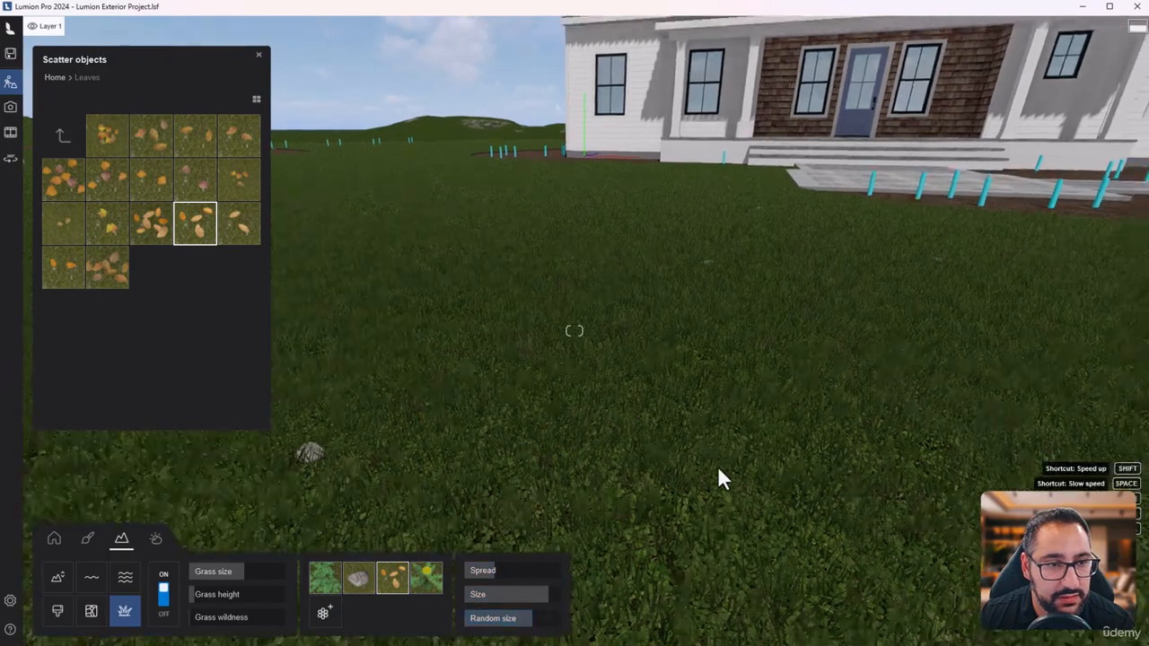
{"action": "mouse_move", "coordinate": [717, 466]}
{"action": "right_mouse_down"}
{"action": "mouse_move", "coordinate": [721, 534]}
{"action": "mouse_move", "coordinate": [736, 536]}
{"action": "mouse_move", "coordinate": [729, 575]}
{"action": "mouse_move", "coordinate": [724, 449]}
{"action": "right_mouse_up"}
{"action": "key", "text": "s"}
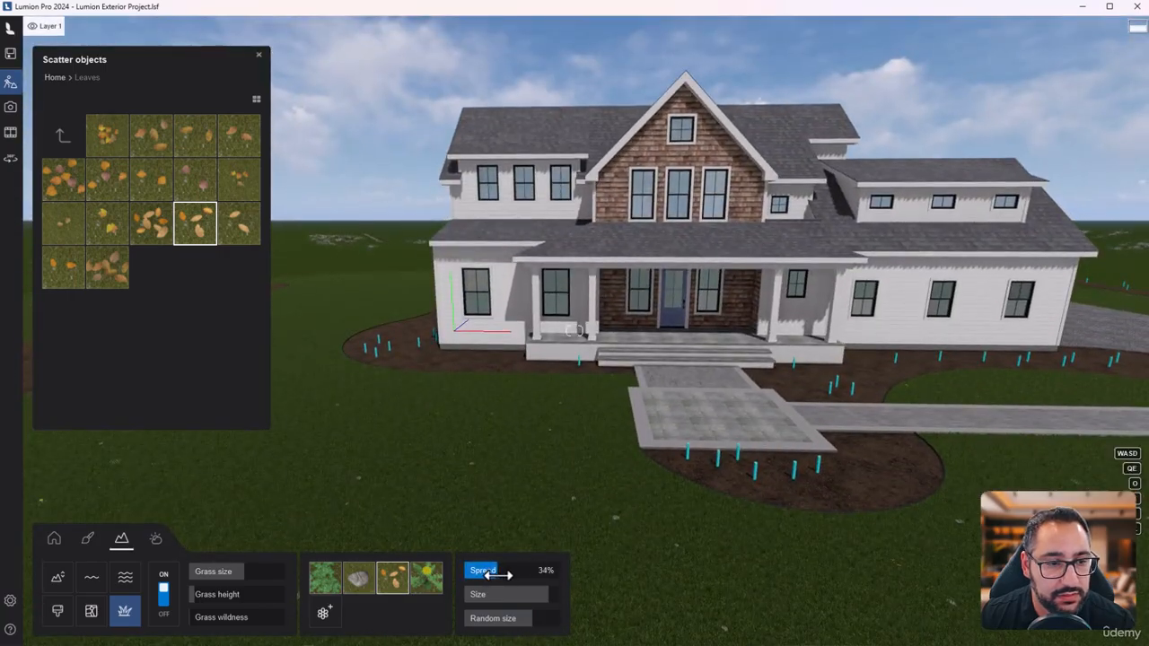
{"action": "right_click_drag", "start_coordinate": [530, 507], "coordinate": [510, 548]}
{"action": "left_click_drag", "start_coordinate": [510, 575], "coordinate": [499, 576]}
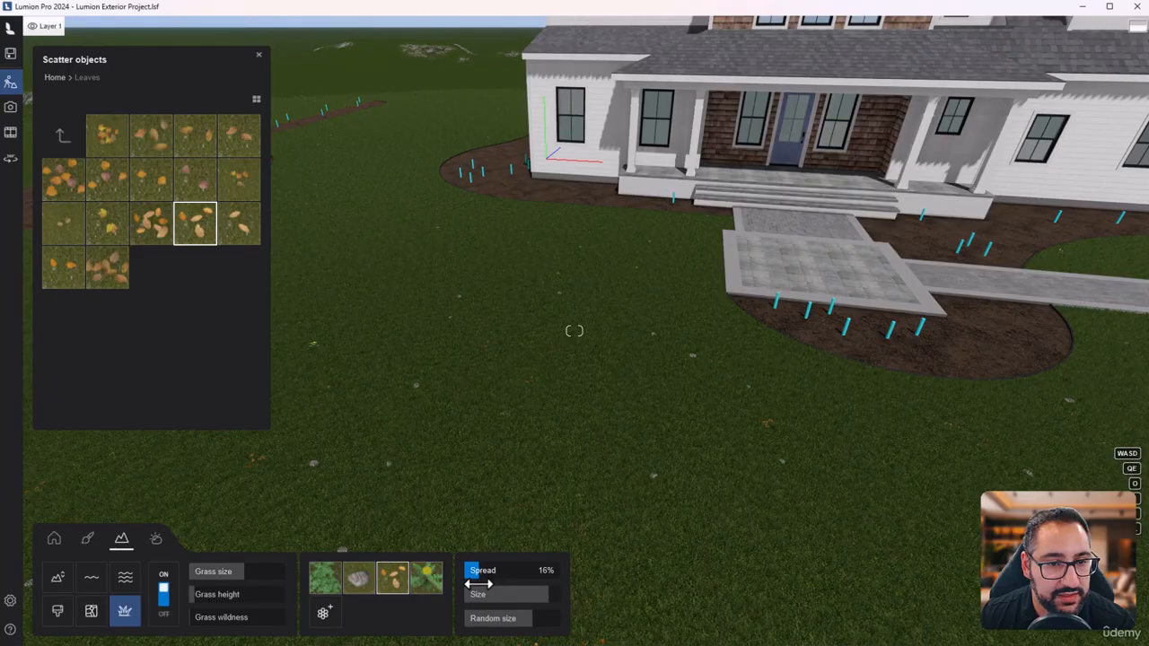
- Add the last item in the Leaves collection and Leaves dead 13 as scatter objects, enlarging the Leaves dead 13 scatter
{"action": "left_click", "coordinate": [324, 612]}
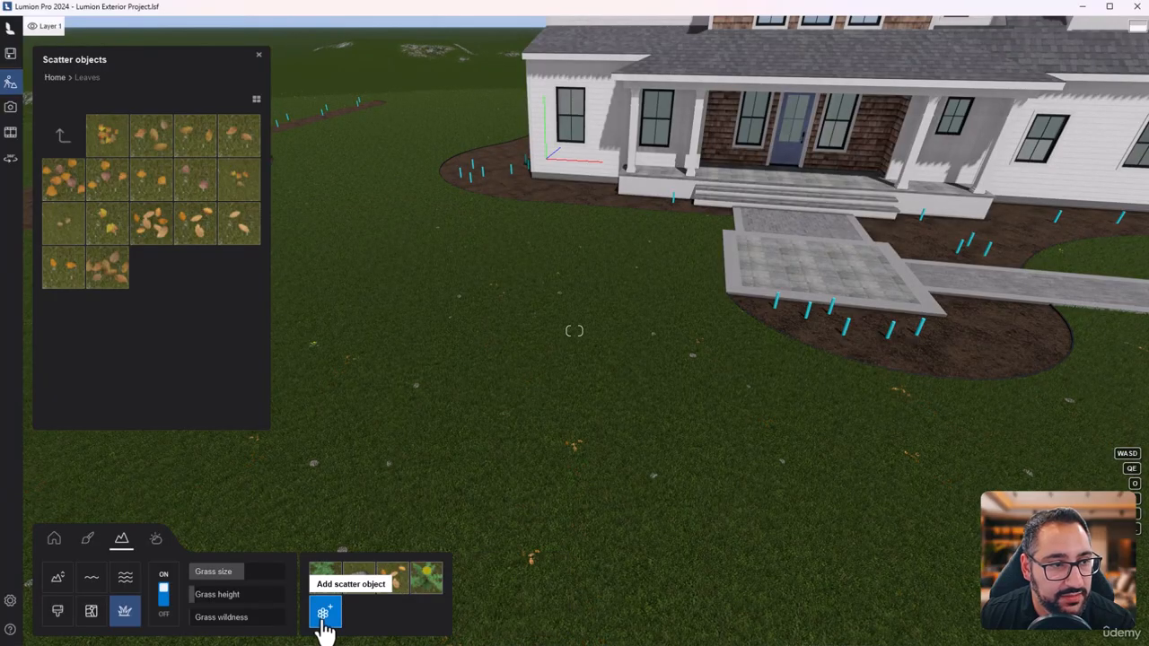
{"action": "left_click", "coordinate": [108, 269]}
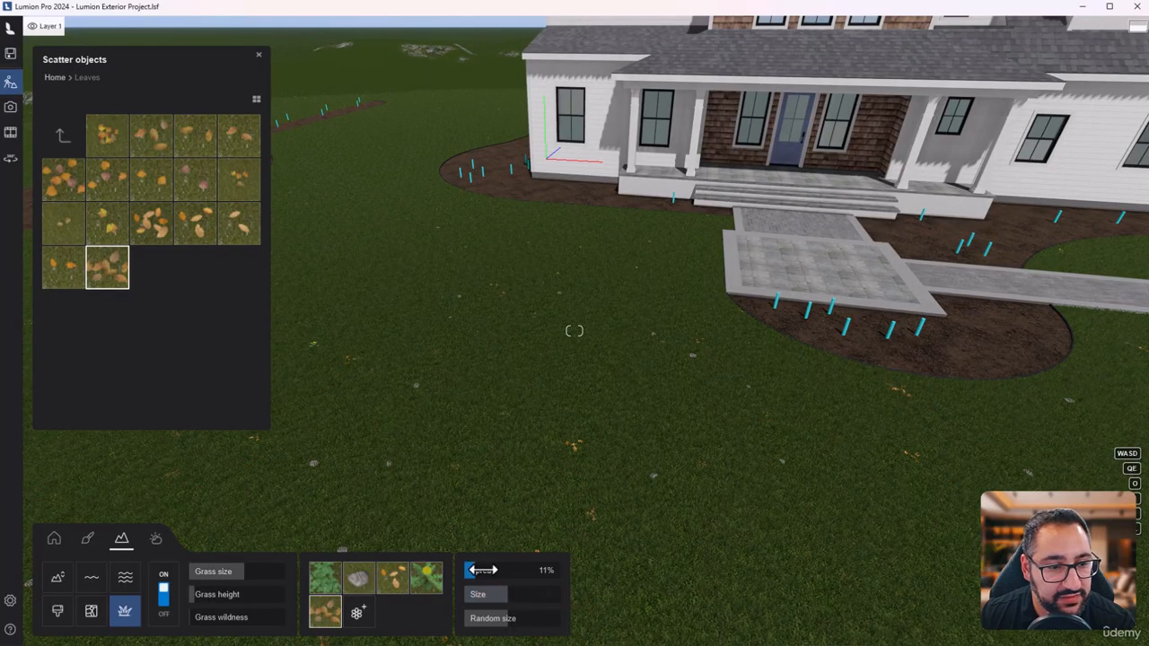
{"action": "left_click", "coordinate": [357, 613]}
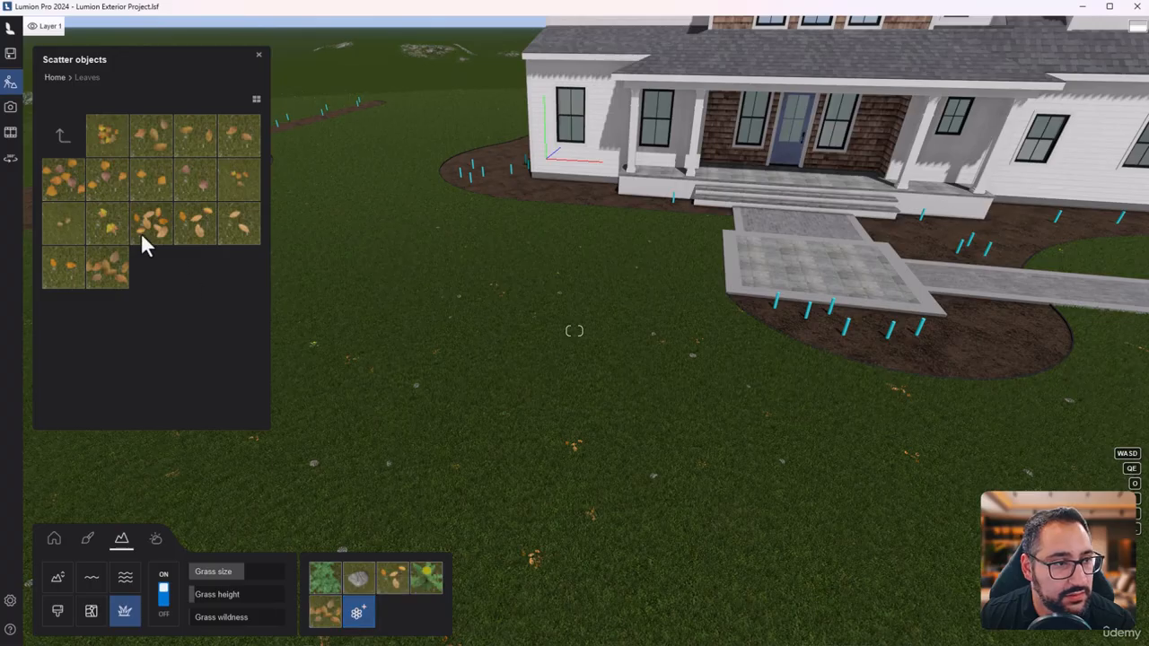
{"action": "left_click", "coordinate": [72, 185]}
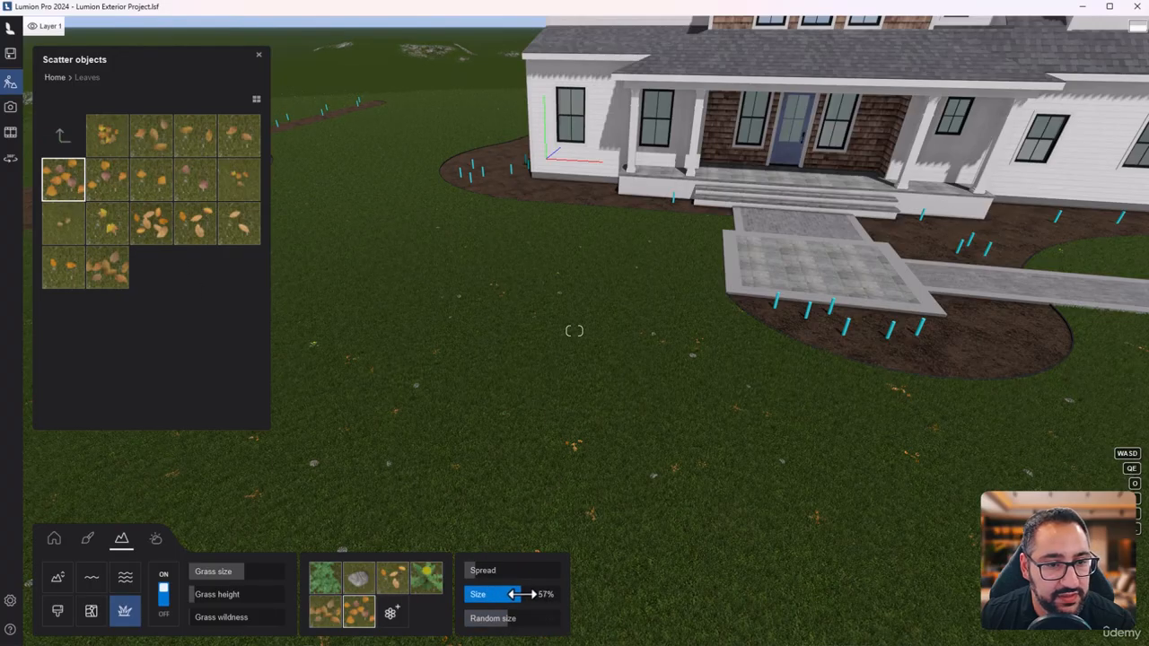
{"action": "left_click_drag", "start_coordinate": [521, 594], "coordinate": [534, 595]}
- Examine the scattered leaves across the front lawn from near ground level and from slightly above
{"action": "right_click_drag", "start_coordinate": [575, 467], "coordinate": [667, 310]}
{"action": "key", "text": "e"}
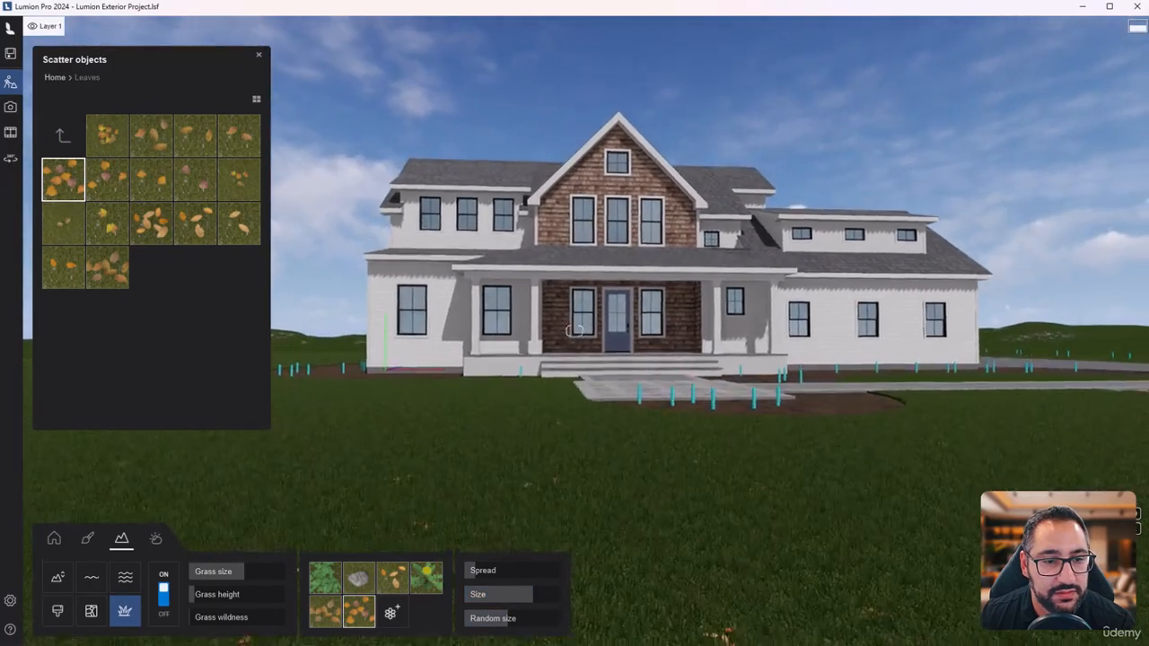
{"action": "key", "text": "q"}
{"action": "key", "text": "w"}
{"action": "right_click_drag", "start_coordinate": [575, 331], "coordinate": [573, 414]}
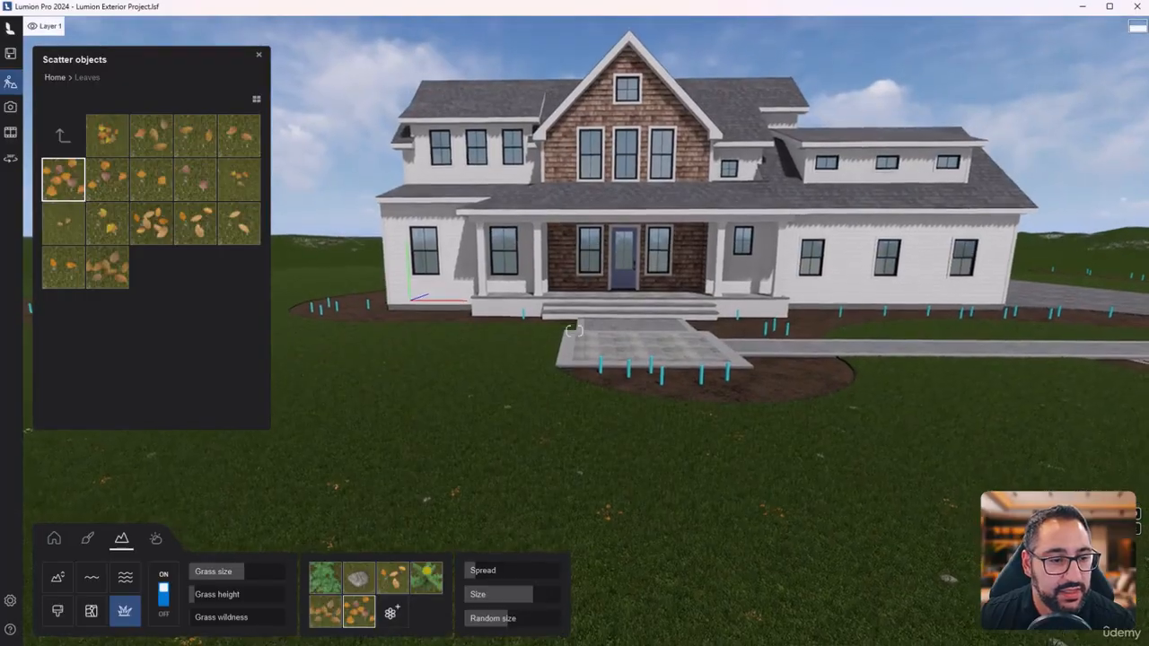
{"action": "right_click_drag", "start_coordinate": [533, 558], "coordinate": [536, 541]}
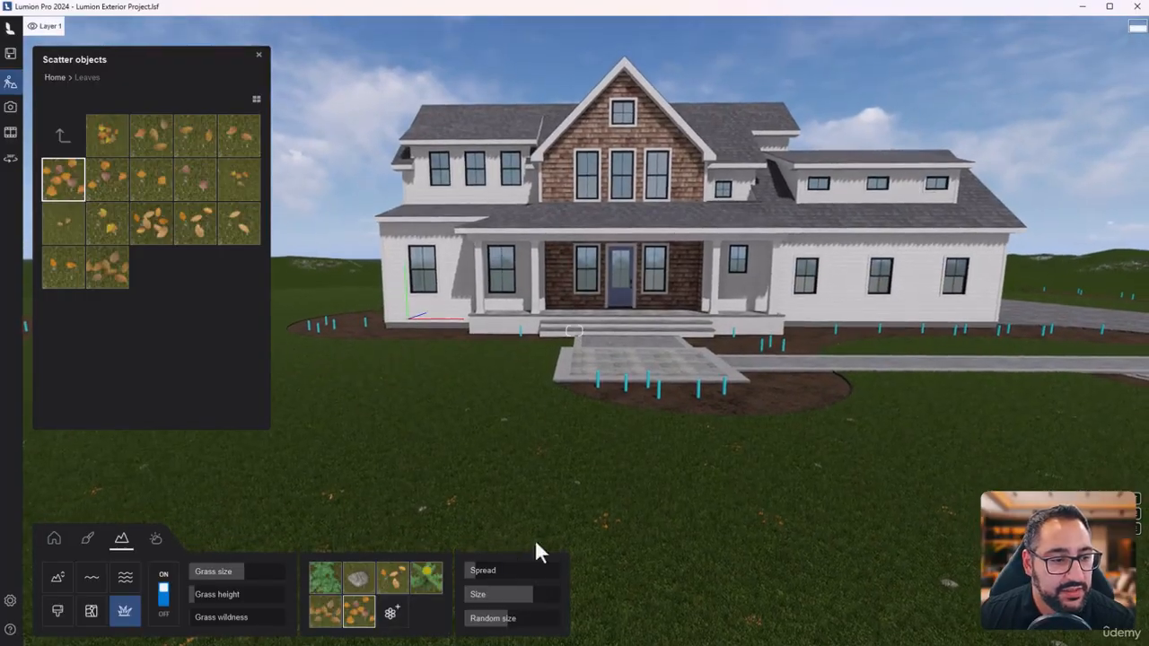
- Turn the landscape grass off and back on to compare the lawn with and without it
{"action": "left_click", "coordinate": [164, 595]}
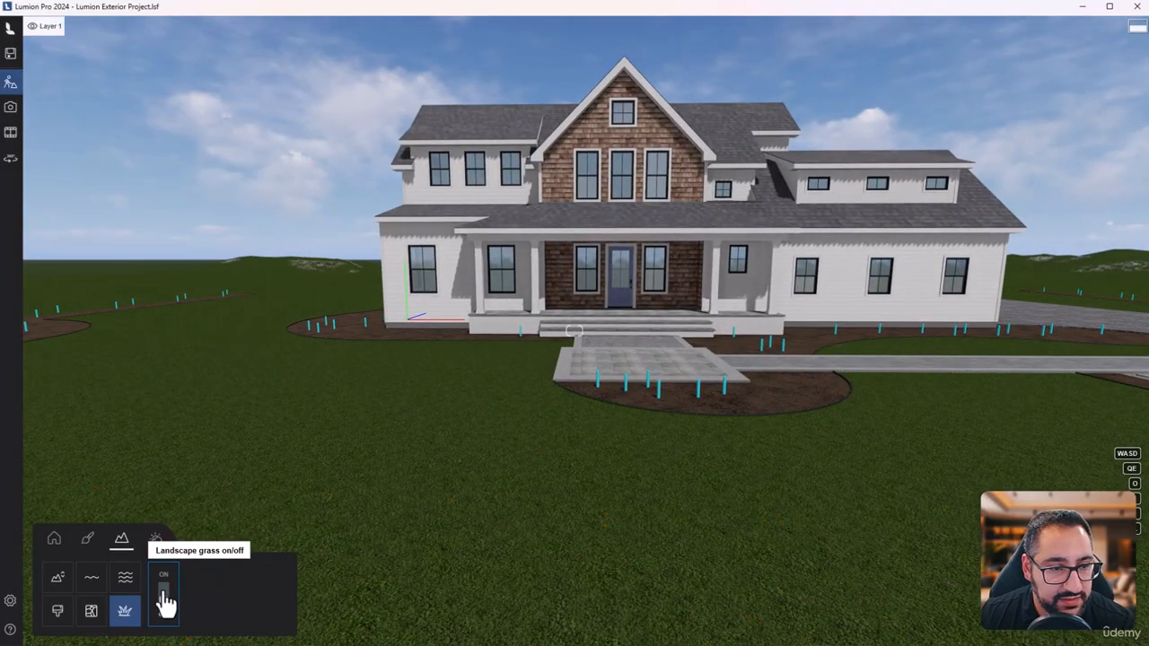
{"action": "right_click_drag", "start_coordinate": [643, 386], "coordinate": [611, 437]}
{"action": "key", "text": "s"}
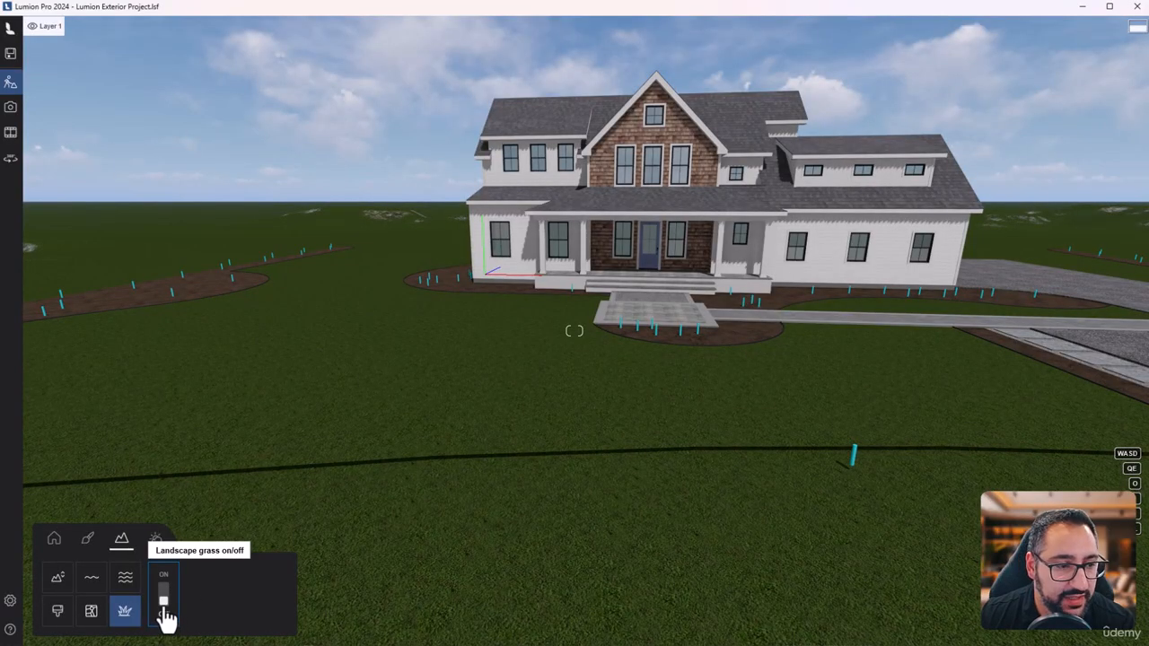
{"action": "left_click", "coordinate": [164, 605]}
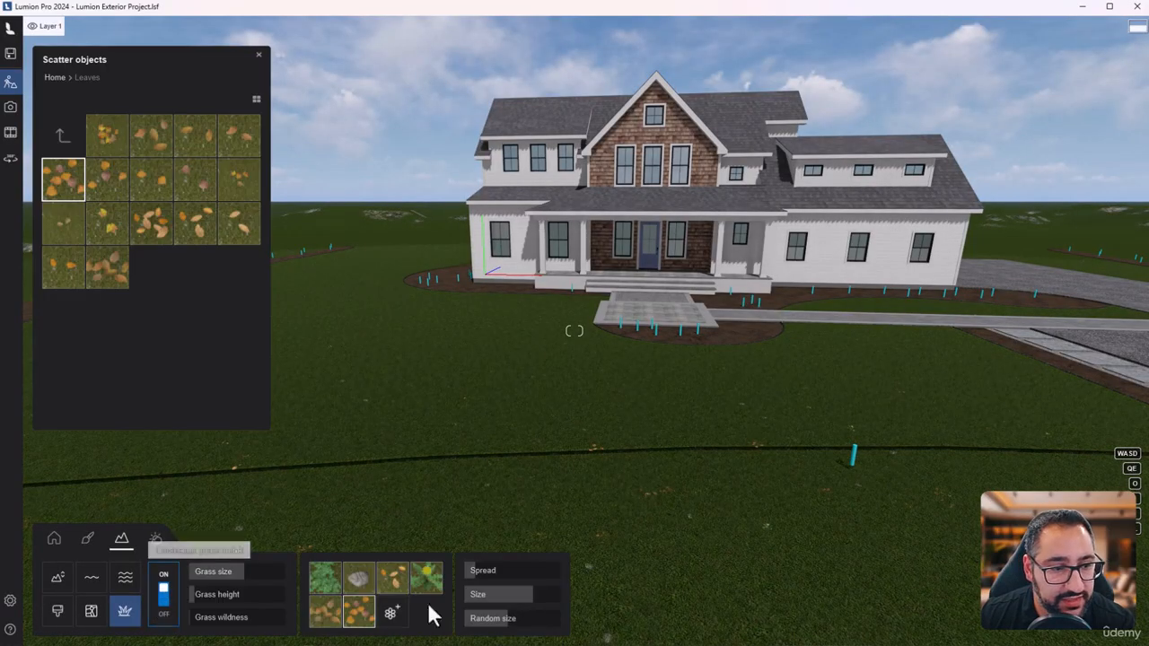
- Inspect the lawn with its grass and scatter objects from close to the house and from farther away
{"action": "key", "text": "w"}
{"action": "right_click_drag", "start_coordinate": [645, 430], "coordinate": [650, 495]}
{"action": "key", "text": "w"}
{"action": "right_click_drag", "start_coordinate": [686, 419], "coordinate": [693, 368]}
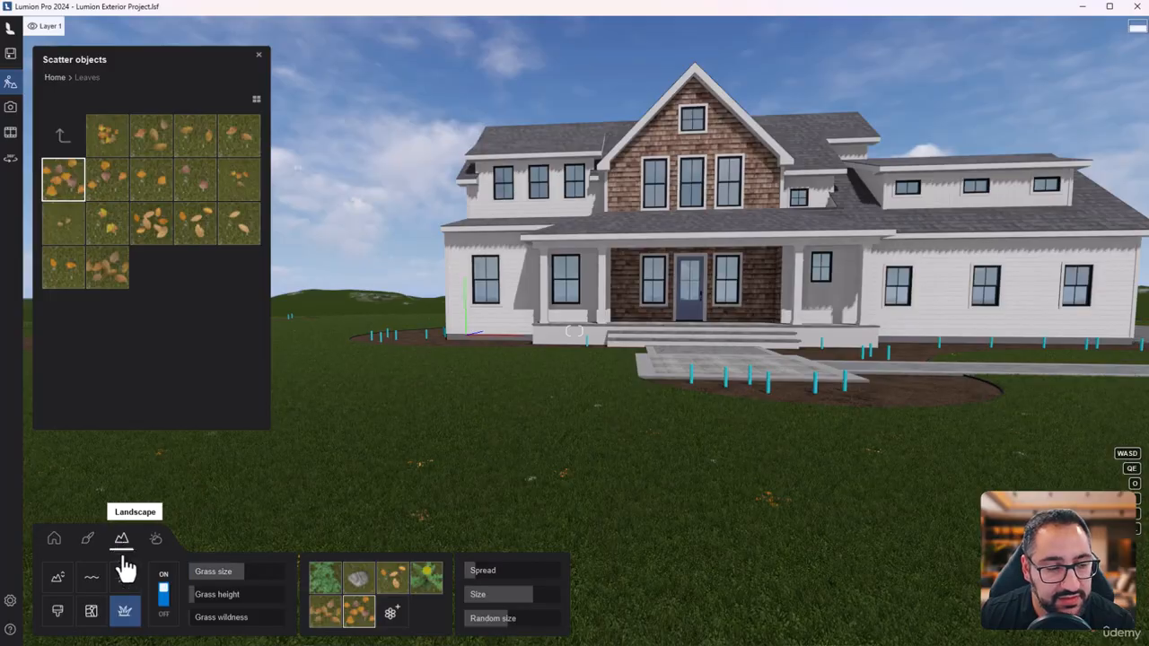
{"action": "key", "text": "s"}
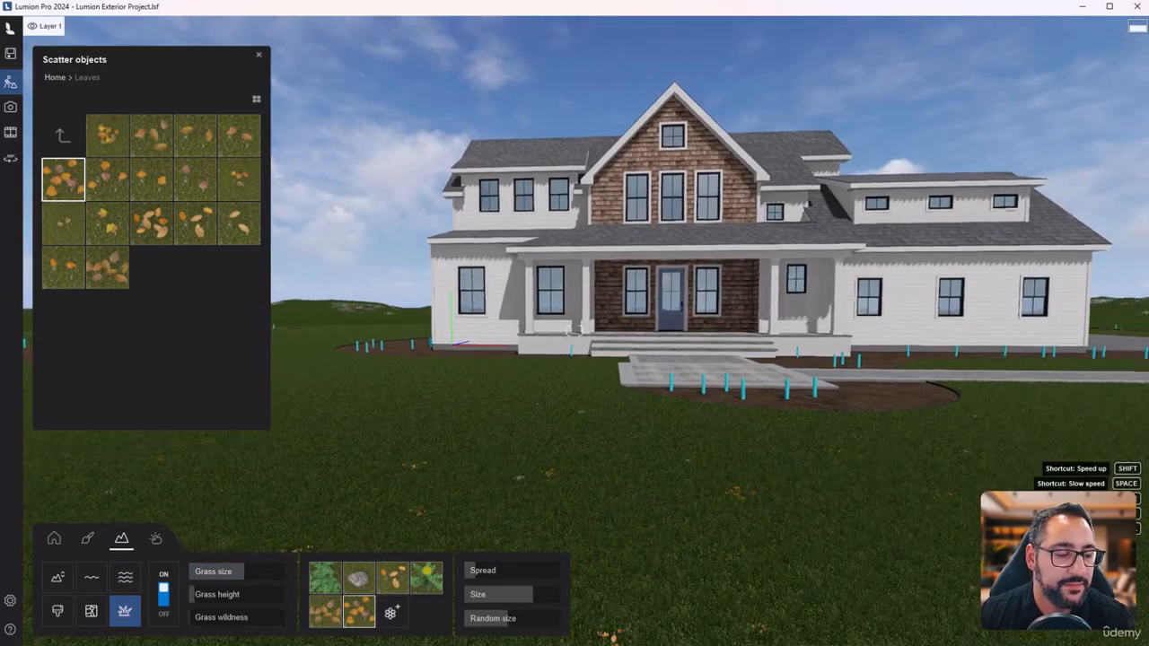
{"action": "key", "text": "q"}
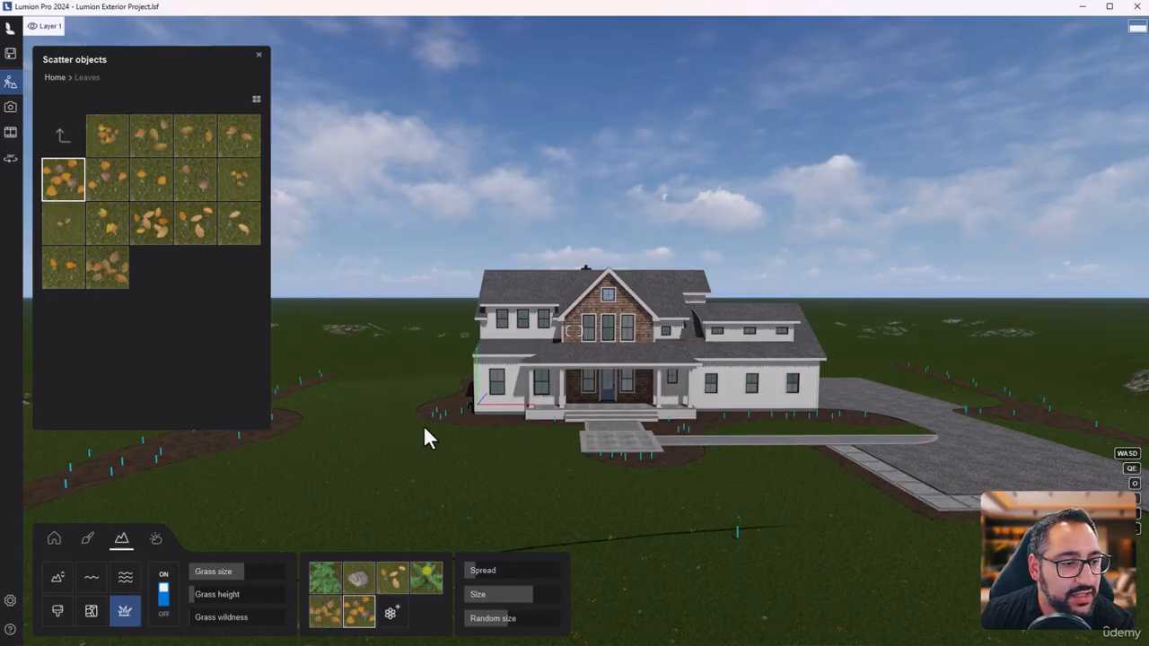
- Turn the ocean on to preview it around the house and switch it back off
{"action": "left_click", "coordinate": [125, 590]}
{"action": "left_click", "coordinate": [164, 602]}
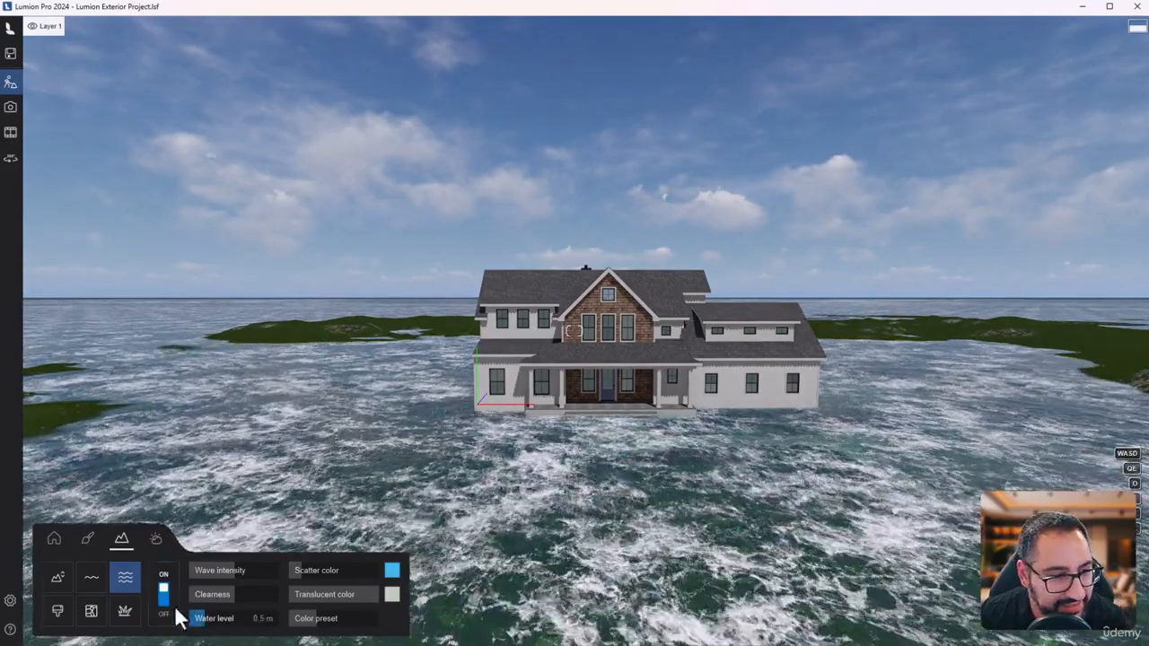
{"action": "left_click", "coordinate": [163, 596]}
- Place a water body on the lawn in front of the house and stretch one of its far corners outward
{"action": "left_click", "coordinate": [101, 588]}
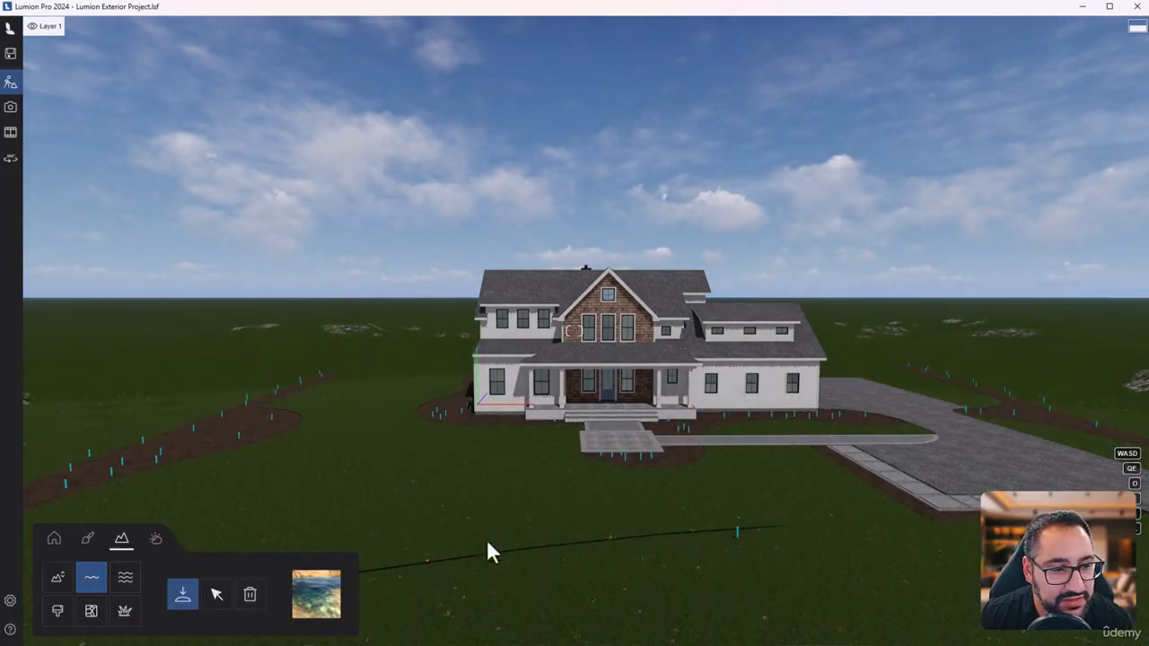
{"action": "key", "text": "s"}
{"action": "right_click_drag", "start_coordinate": [608, 451], "coordinate": [593, 482]}
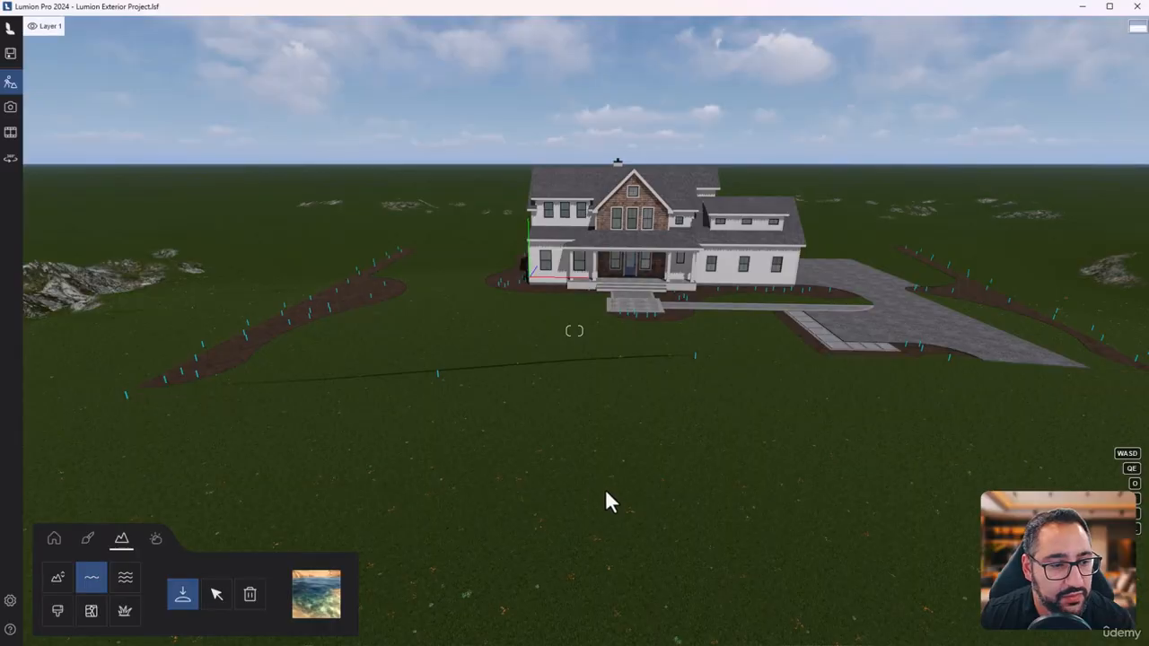
{"action": "left_click", "coordinate": [670, 458]}
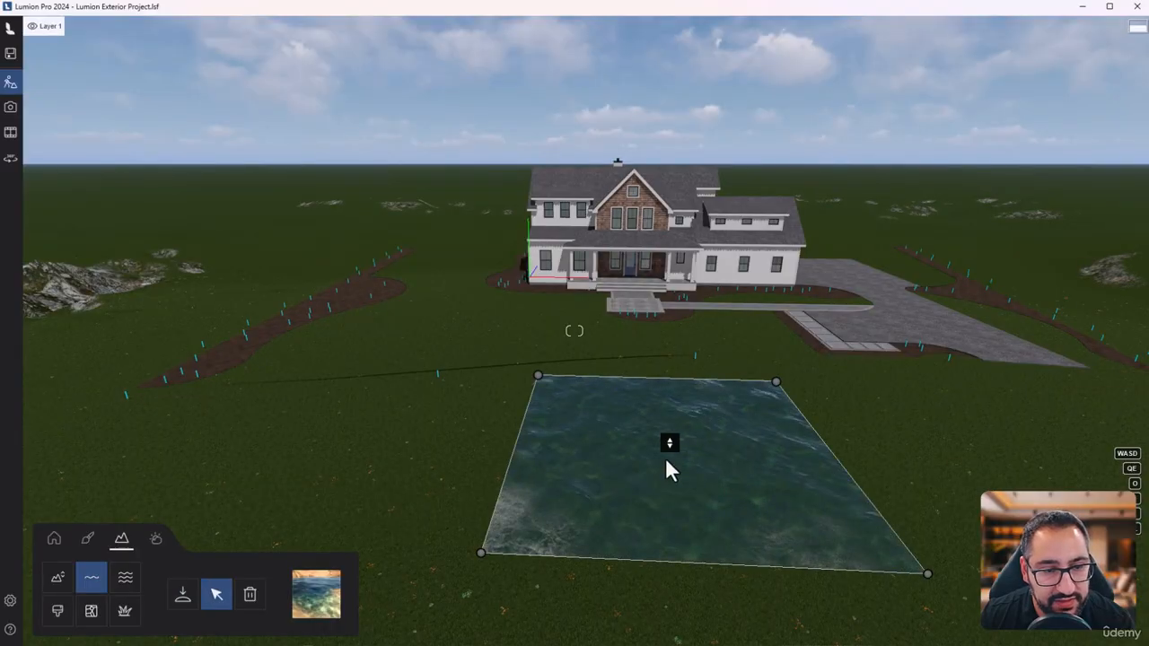
{"action": "left_click_drag", "start_coordinate": [536, 377], "coordinate": [509, 380]}
- Lower the surface height of the water body slightly and look at it from closer to the lawn
{"action": "right_click_drag", "start_coordinate": [700, 432], "coordinate": [579, 435]}
{"action": "key", "text": "w"}
{"action": "key", "text": "d"}
{"action": "key", "text": "e"}
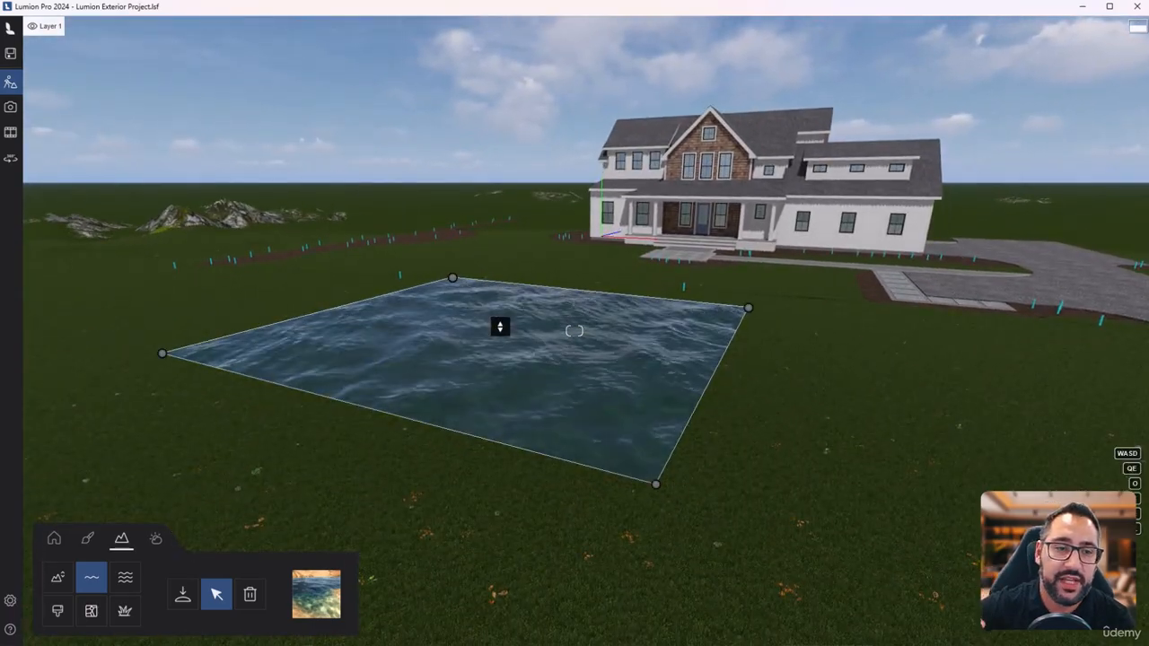
{"action": "mouse_move", "coordinate": [499, 325]}
{"action": "left_mouse_down"}
{"action": "mouse_move", "coordinate": [500, 306]}
{"action": "mouse_move", "coordinate": [509, 359]}
{"action": "mouse_move", "coordinate": [507, 339]}
{"action": "left_mouse_up"}
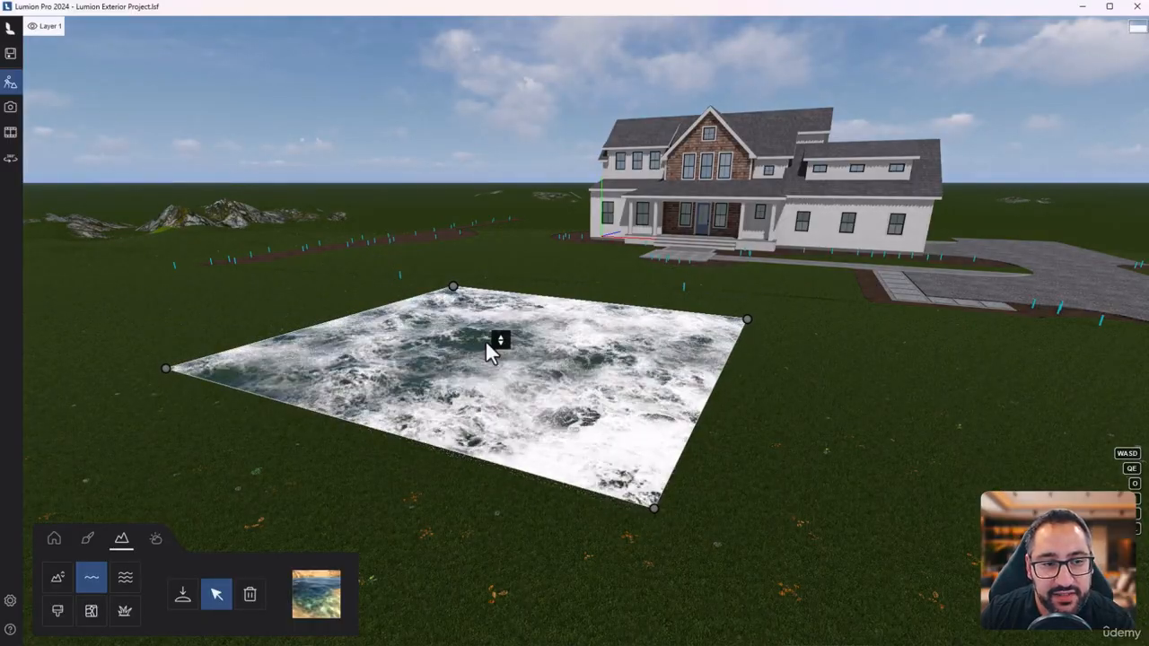
{"action": "right_click_drag", "start_coordinate": [524, 338], "coordinate": [398, 483]}
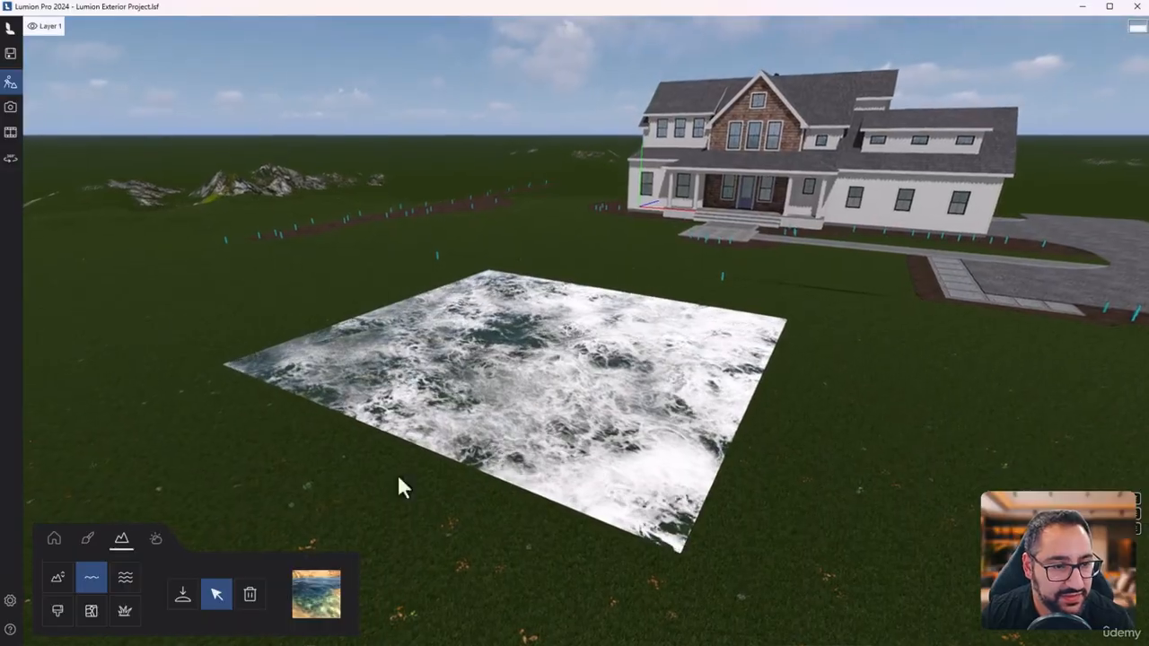
- Change the water type of the front lawn water body to Tropical
{"action": "left_click", "coordinate": [249, 594]}
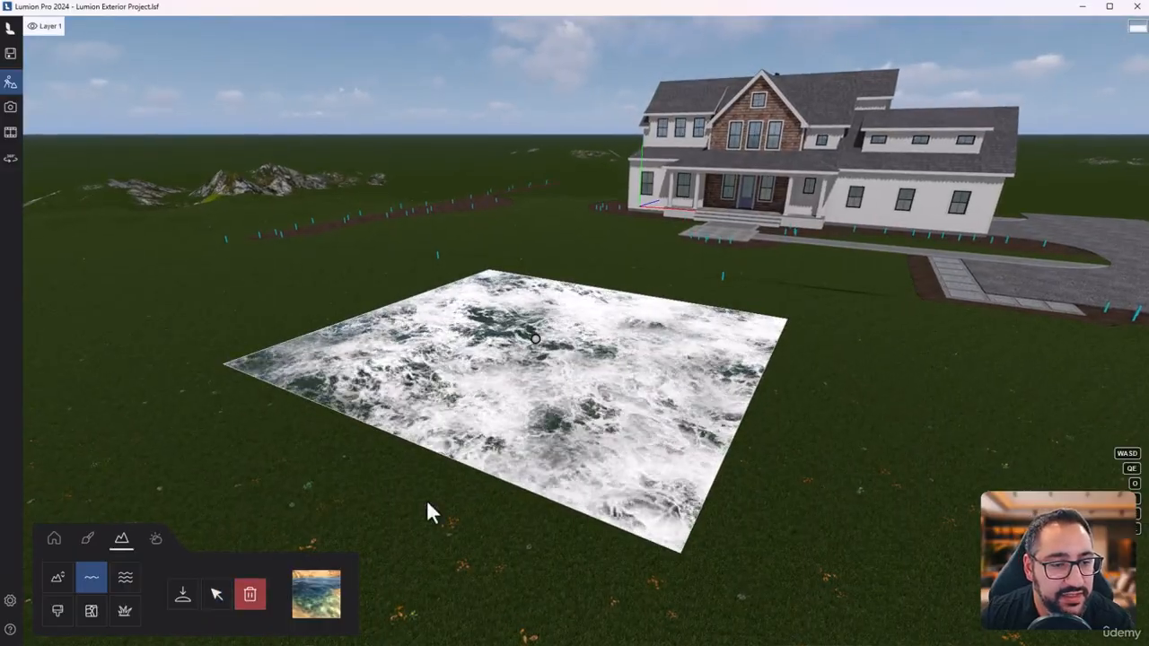
{"action": "left_click", "coordinate": [319, 601]}
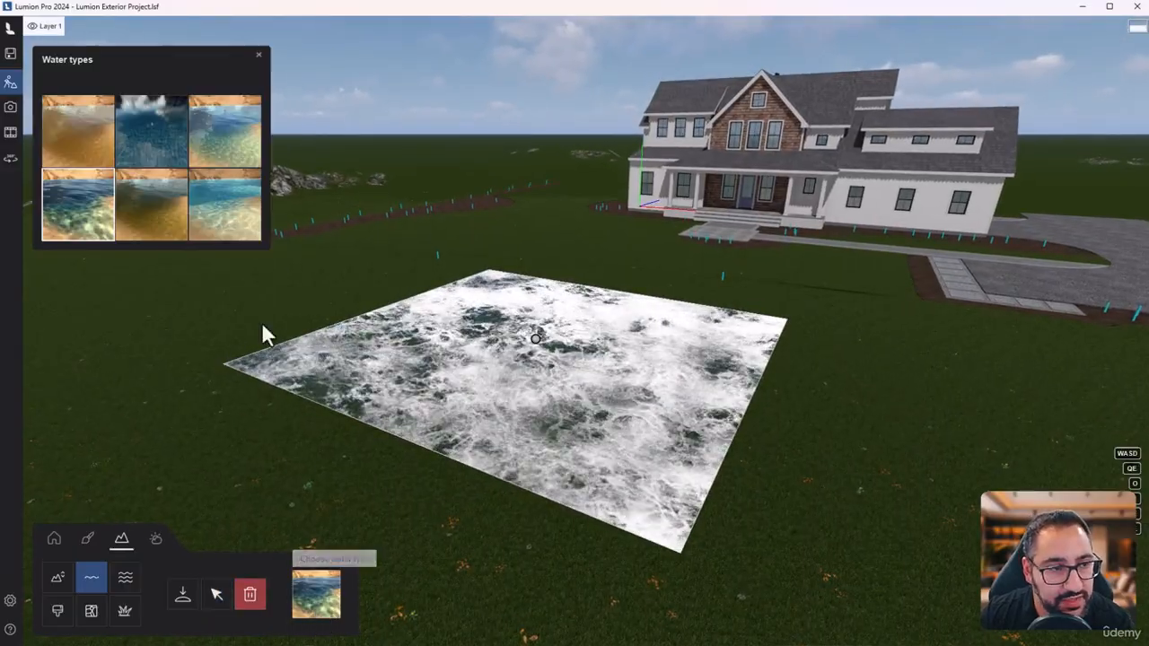
{"action": "left_click", "coordinate": [249, 220]}
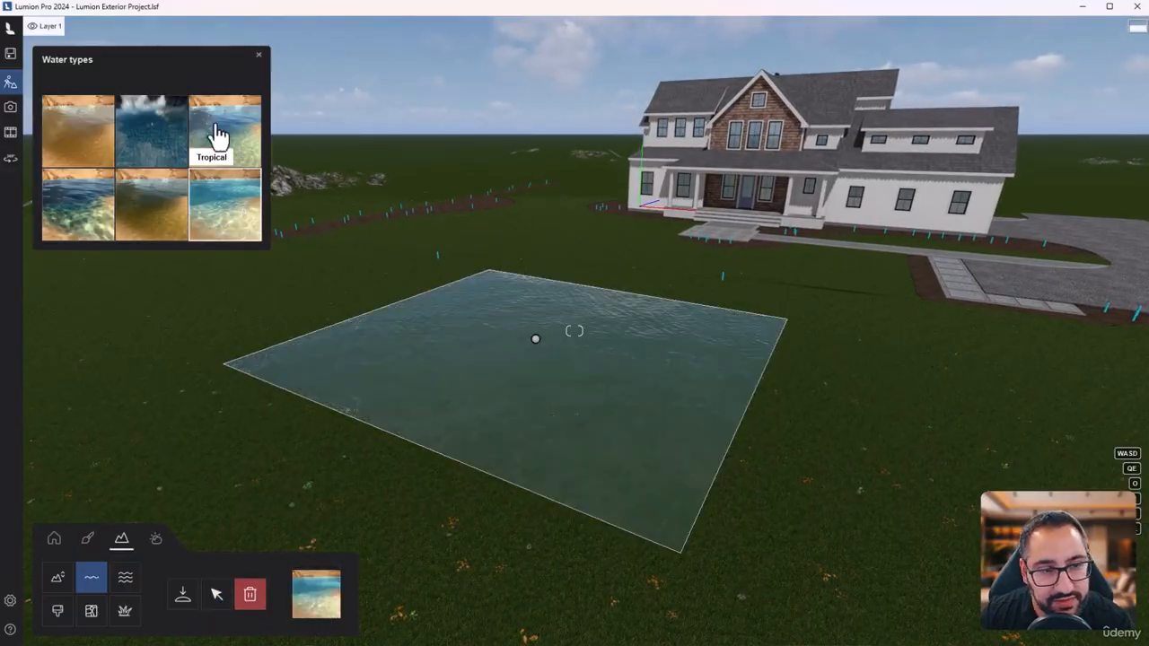
- Delete the water body from the front lawn and face the house again
{"action": "left_click", "coordinate": [250, 594]}
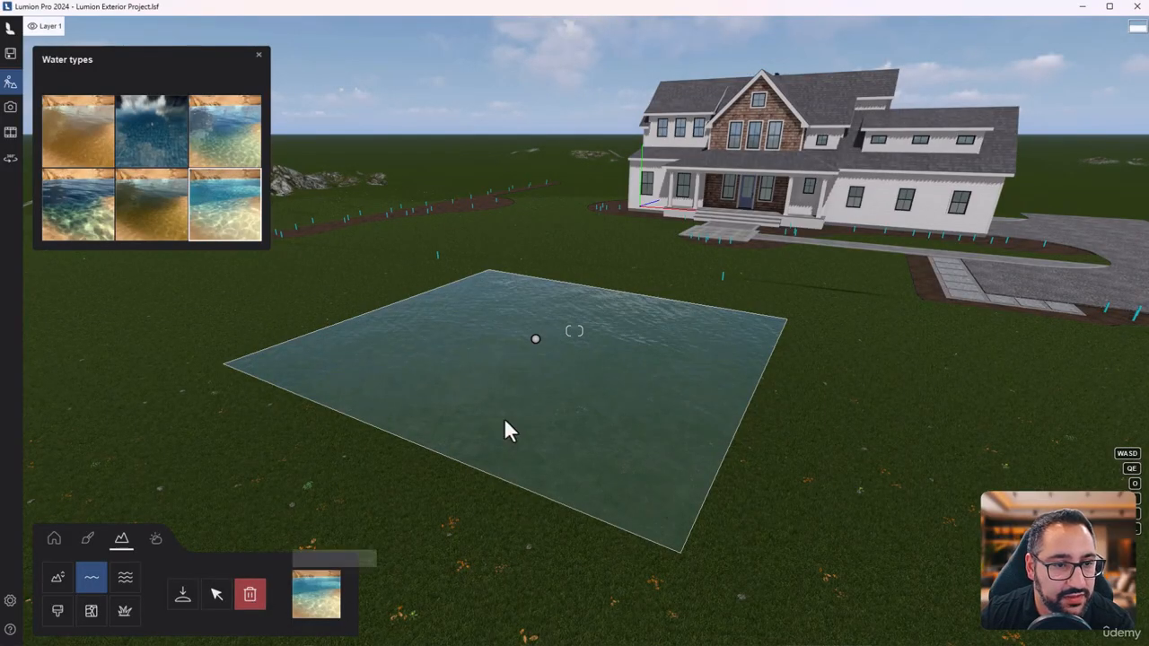
{"action": "left_click", "coordinate": [536, 341]}
{"action": "right_click_drag", "start_coordinate": [548, 483], "coordinate": [772, 348]}
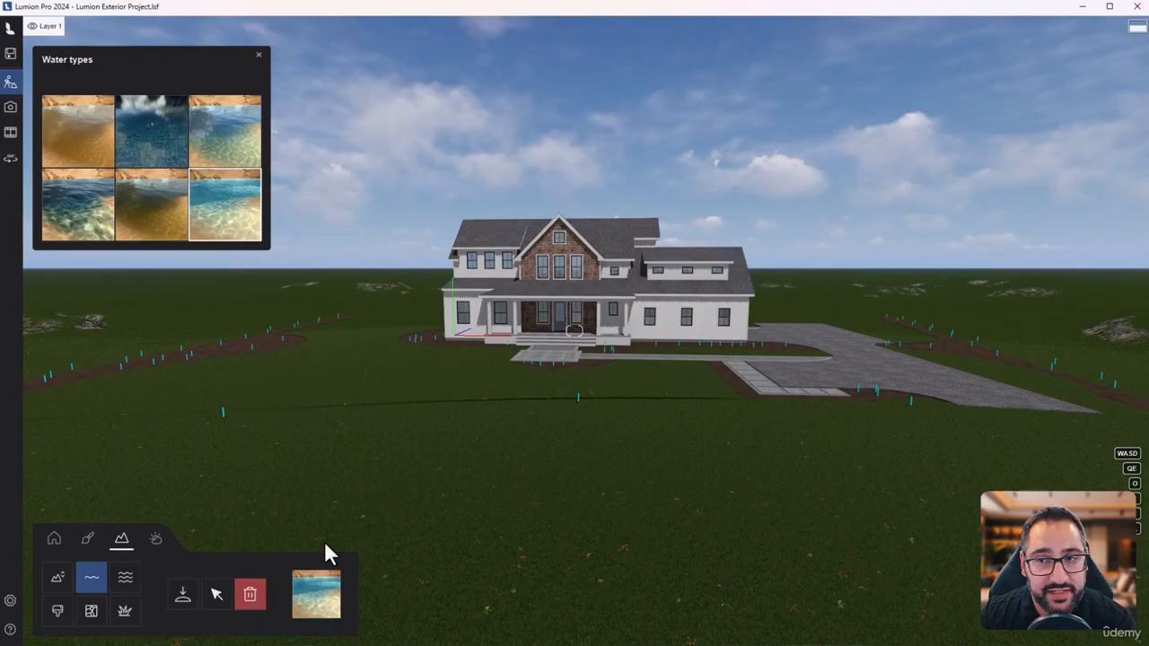
- Turn on OpenStreetMap for the scene and accept the beta notice
{"action": "left_click", "coordinate": [91, 614]}
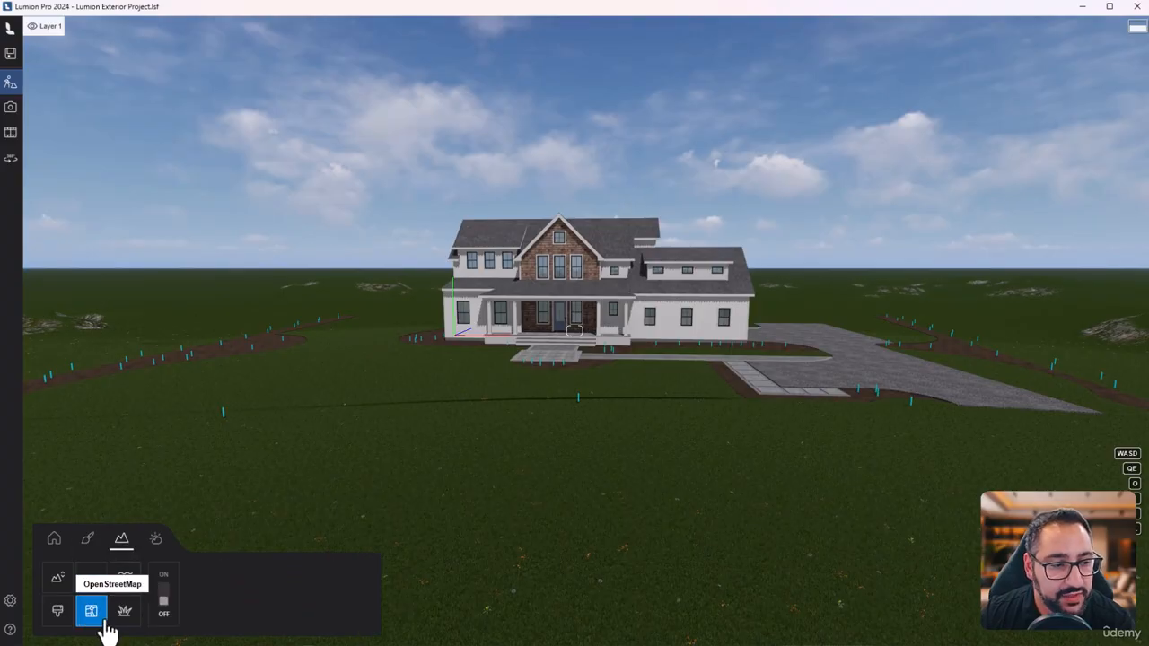
{"action": "left_click", "coordinate": [165, 604]}
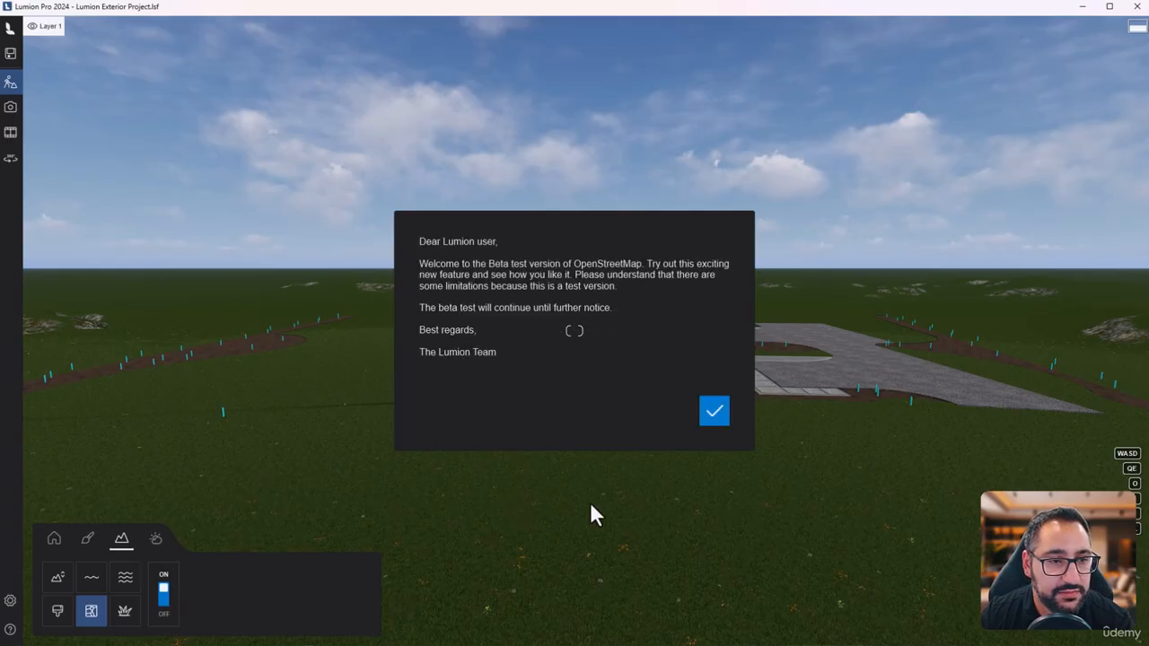
{"action": "left_click", "coordinate": [715, 410]}
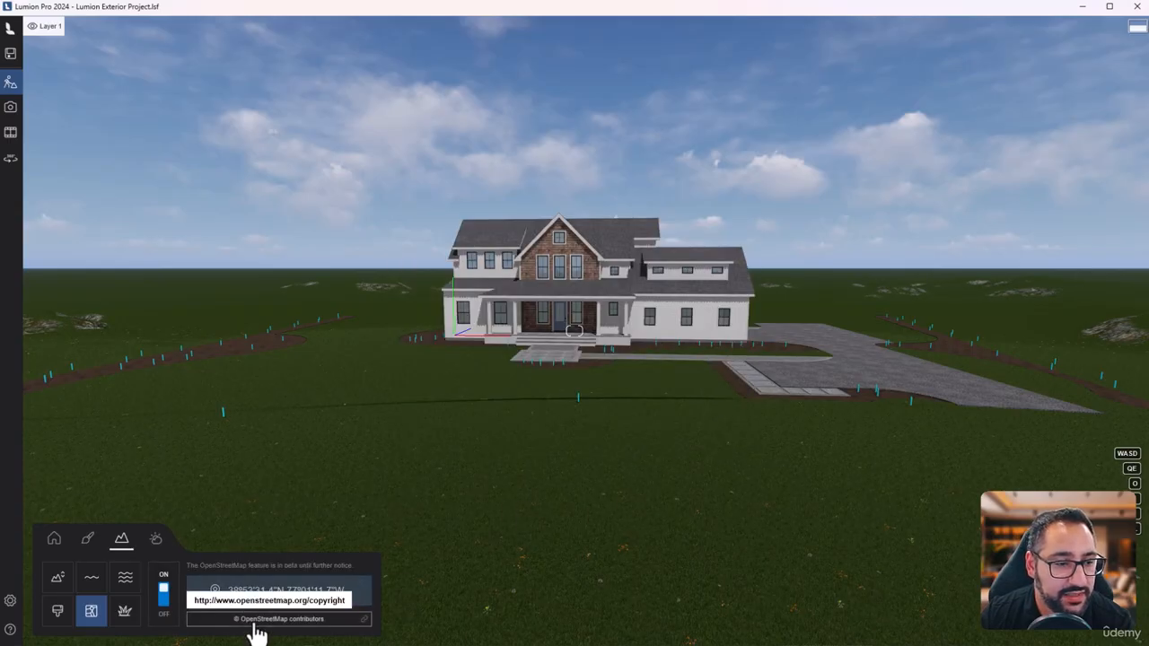
- Set the map location to 40º06'45.7"N 77º17'00.9"W and download the OpenStreetMap data for it
{"action": "left_click", "coordinate": [285, 614]}
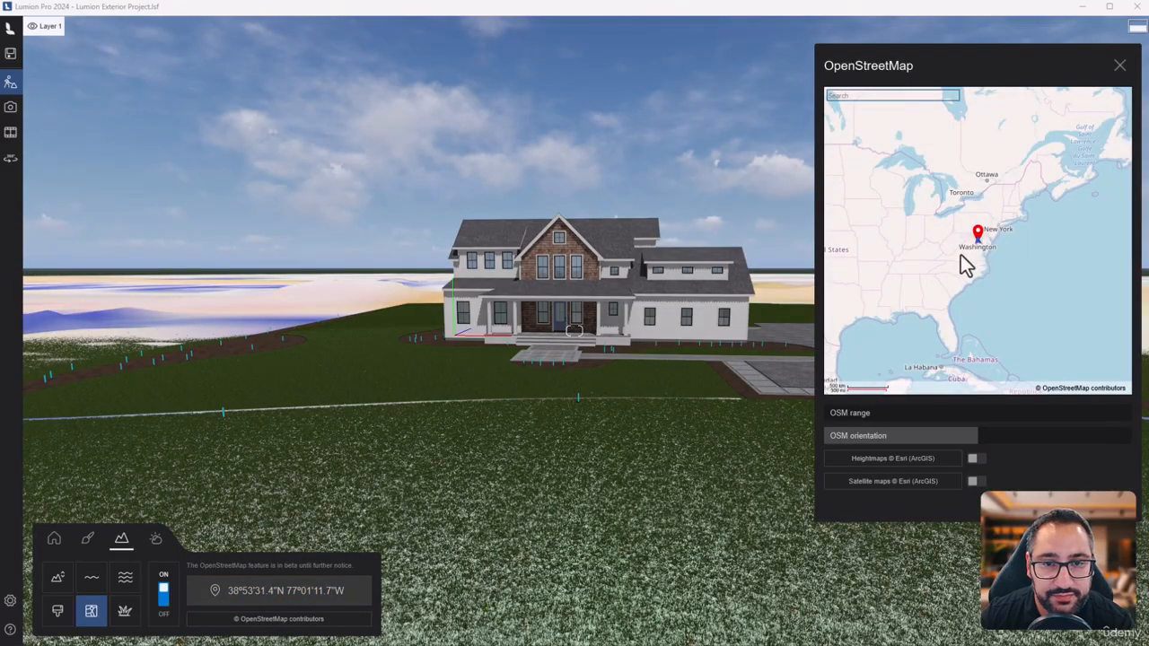
{"action": "left_click_drag", "start_coordinate": [985, 242], "coordinate": [988, 236]}
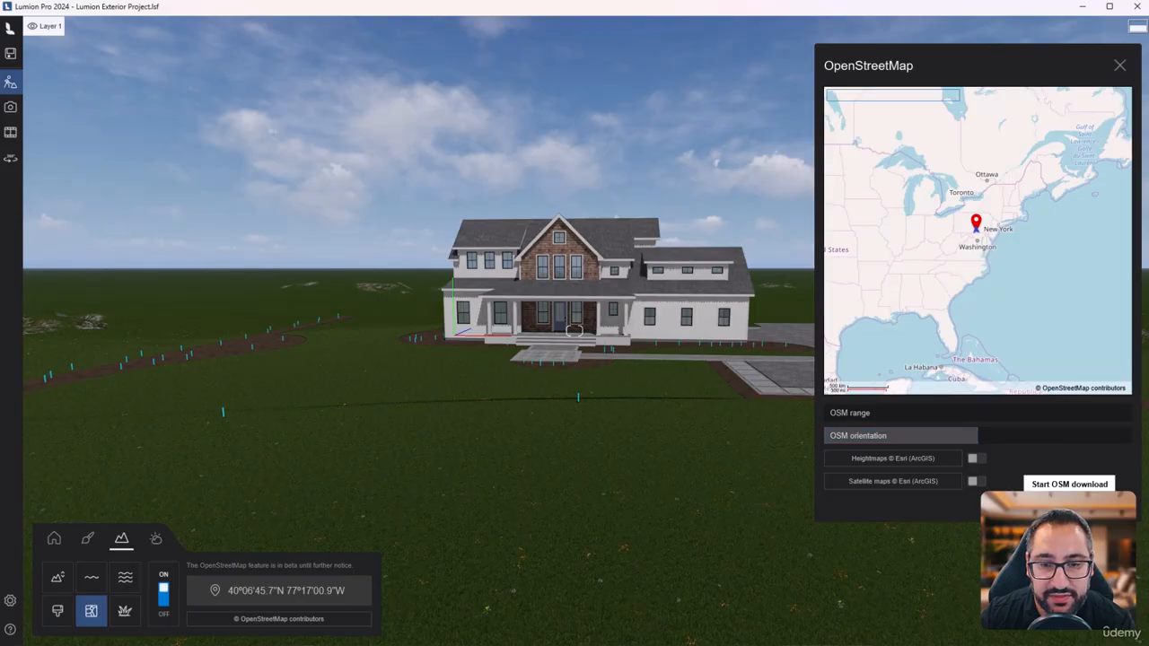
{"action": "left_click", "coordinate": [1119, 505]}
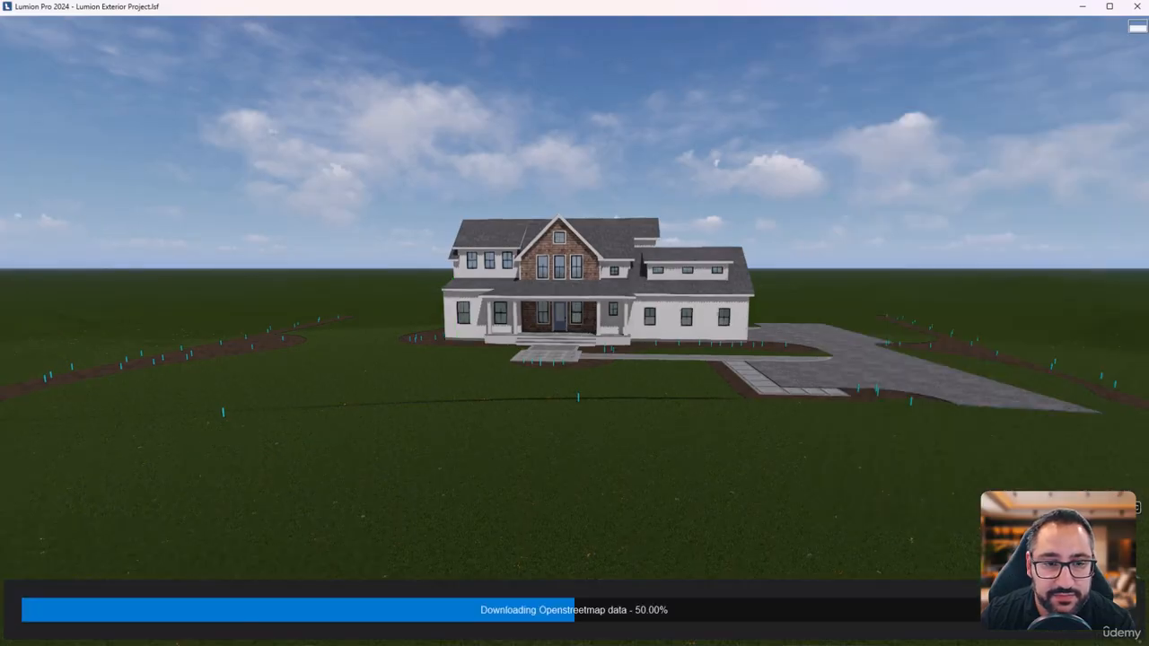
- Examine the downloaded map roads and terrain around the house from high above
{"action": "key", "text": "w"}
{"action": "right_click_drag", "start_coordinate": [811, 593], "coordinate": [660, 620]}
{"action": "key", "text": "q"}
{"action": "key", "text": "q"}
{"action": "right_click_drag", "start_coordinate": [575, 331], "coordinate": [774, 381]}
{"action": "key", "text": "shift+w"}
{"action": "key", "text": "q"}
{"action": "key", "text": "d"}
{"action": "right_click_drag", "start_coordinate": [643, 344], "coordinate": [265, 348]}
{"action": "key", "text": "d"}
{"action": "key", "text": "w"}
{"action": "right_click_drag", "start_coordinate": [575, 331], "coordinate": [494, 304]}
{"action": "key", "text": "d"}
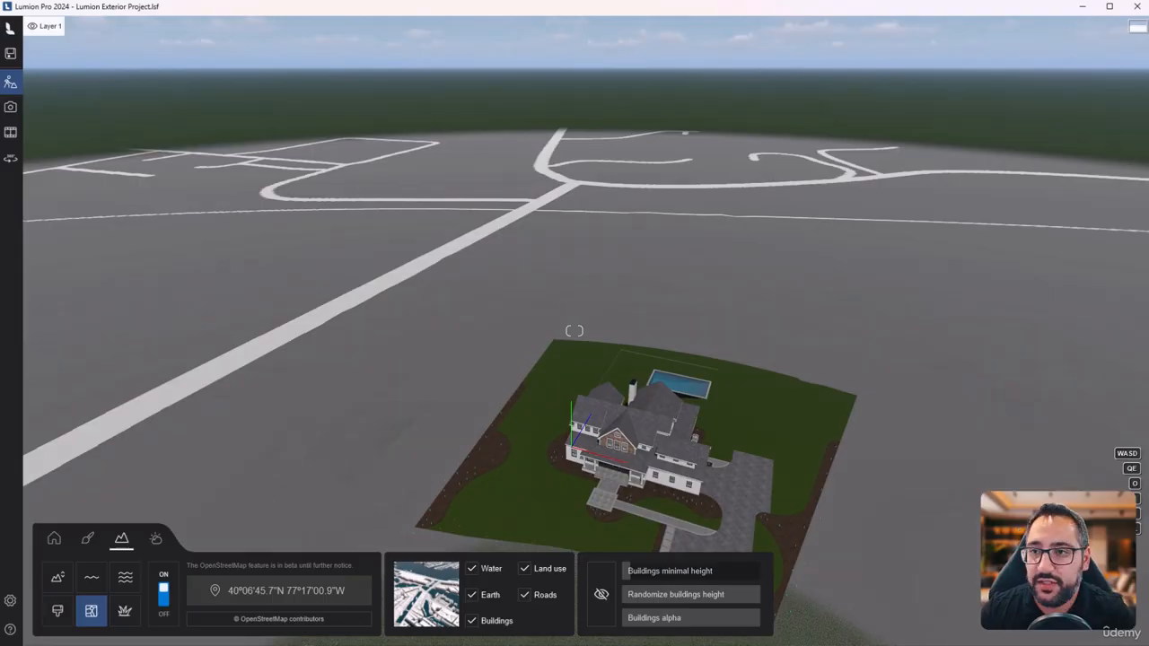
- Raise the minimal height of the map buildings and try the fourth and sixth map colour presets
{"action": "right_click_drag", "start_coordinate": [741, 318], "coordinate": [524, 300]}
{"action": "key", "text": "w"}
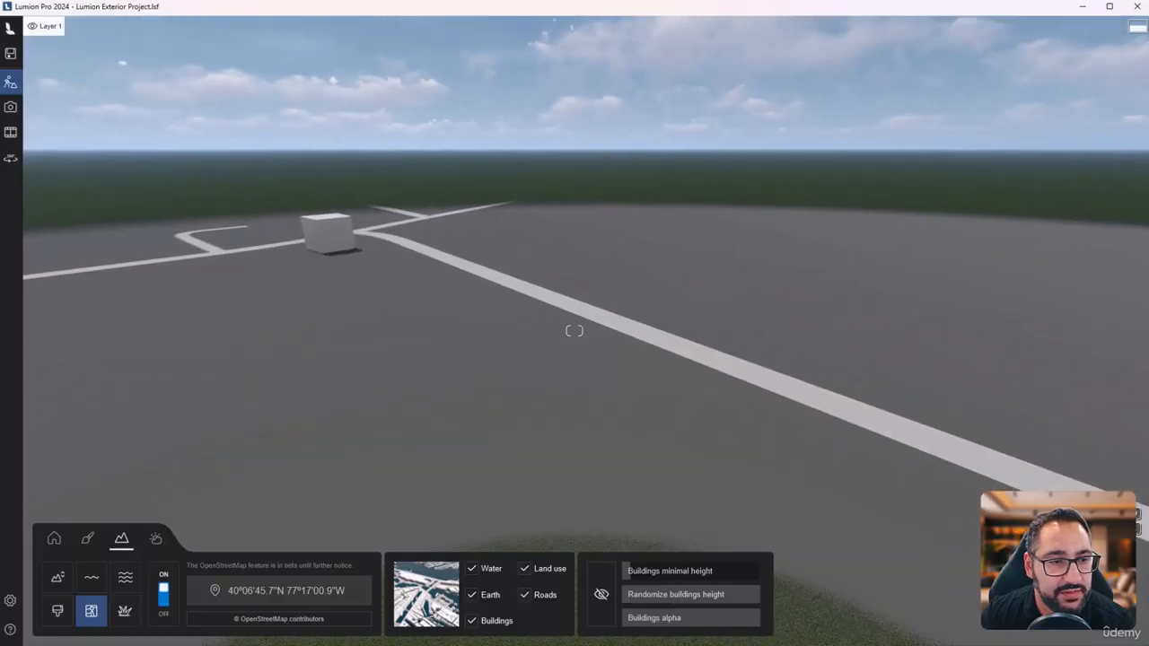
{"action": "left_click_drag", "start_coordinate": [635, 574], "coordinate": [667, 575]}
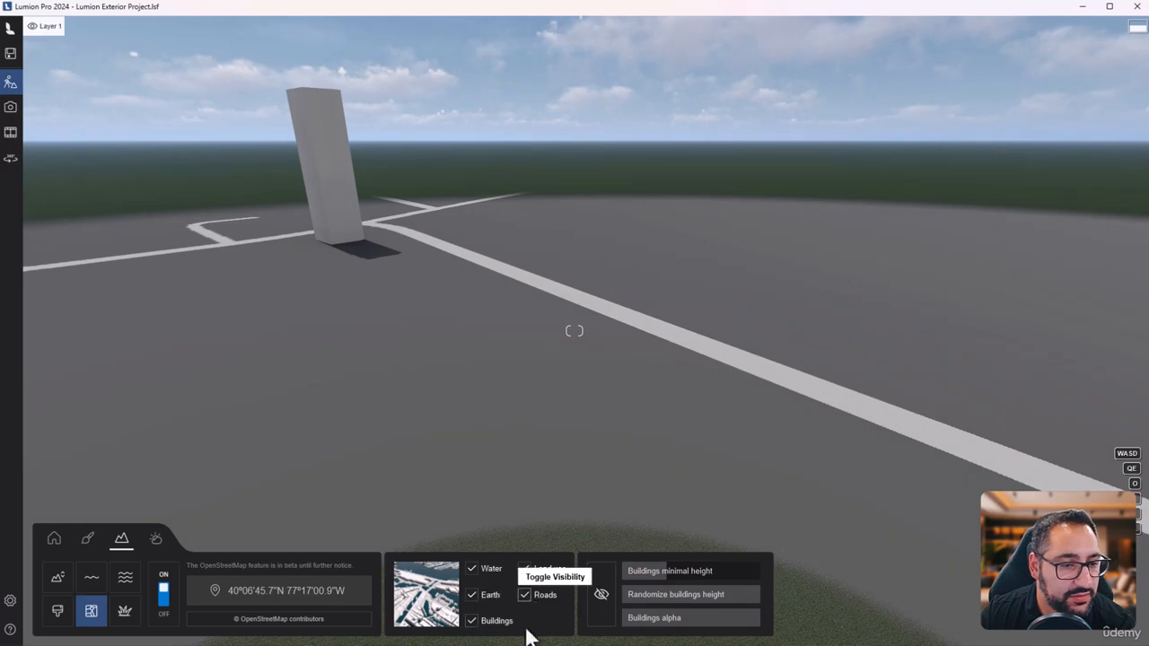
{"action": "left_click", "coordinate": [443, 614]}
{"action": "left_click", "coordinate": [575, 538]}
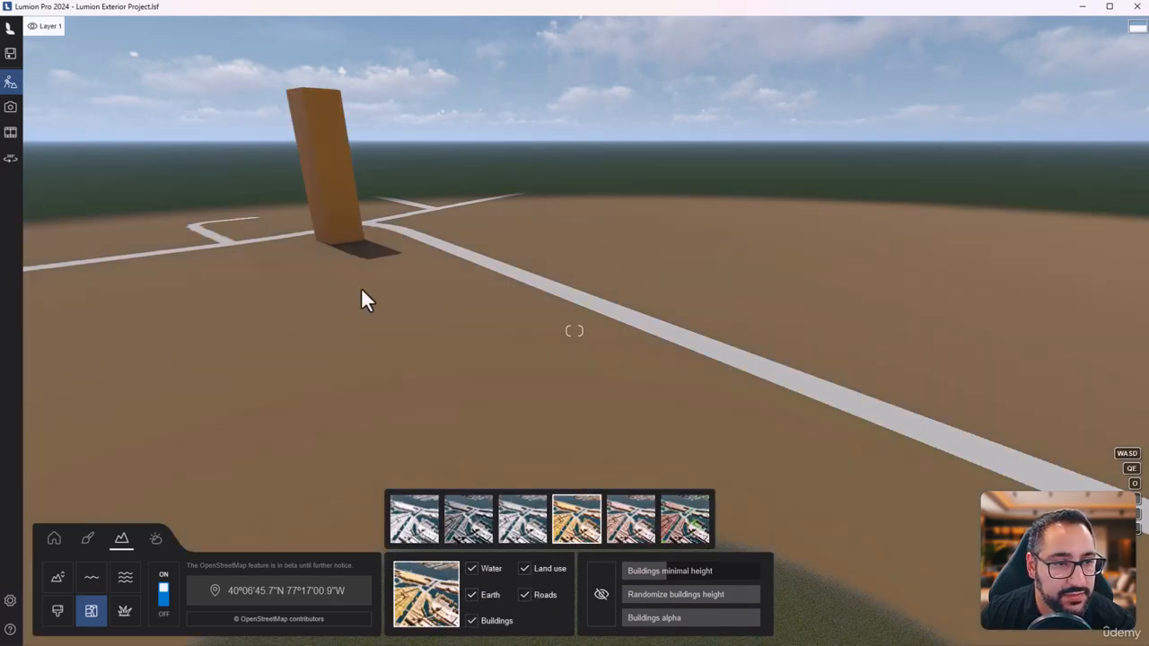
{"action": "left_click", "coordinate": [669, 532]}
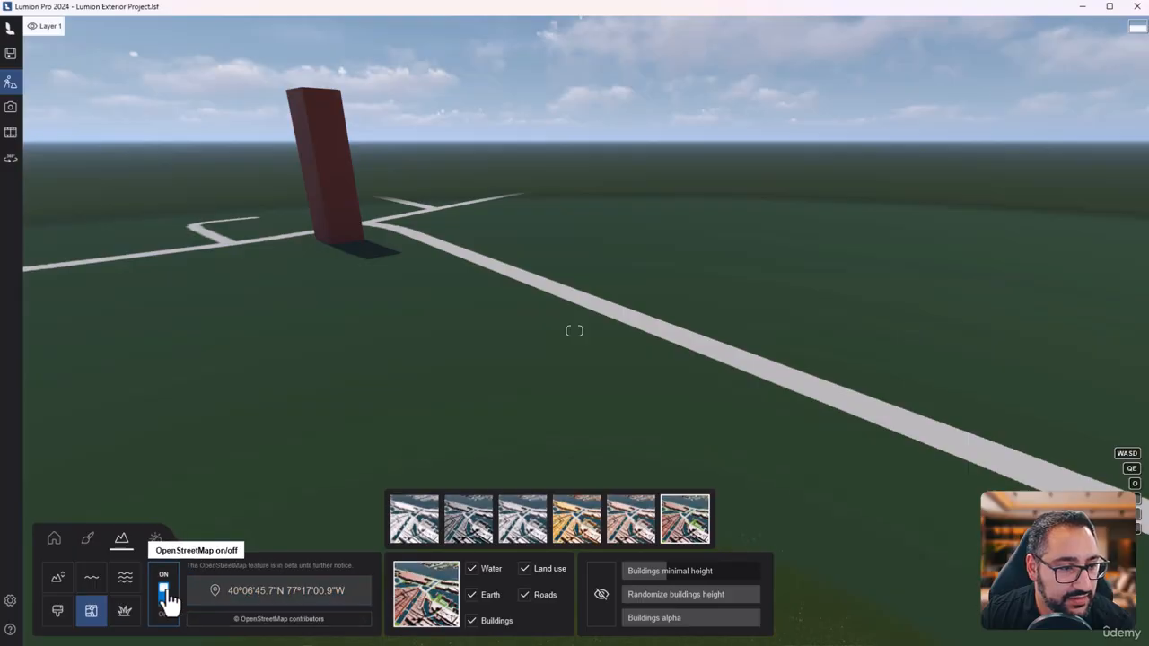
- Turn off OpenStreetMap and bring the view back to the front of the house
{"action": "left_click", "coordinate": [163, 594]}
{"action": "right_click_drag", "start_coordinate": [398, 387], "coordinate": [650, 425]}
{"action": "key", "text": "w"}
{"action": "key", "text": "e"}
{"action": "key", "text": "w"}
{"action": "right_click_drag", "start_coordinate": [575, 332], "coordinate": [575, 233]}
{"action": "key", "text": "s"}
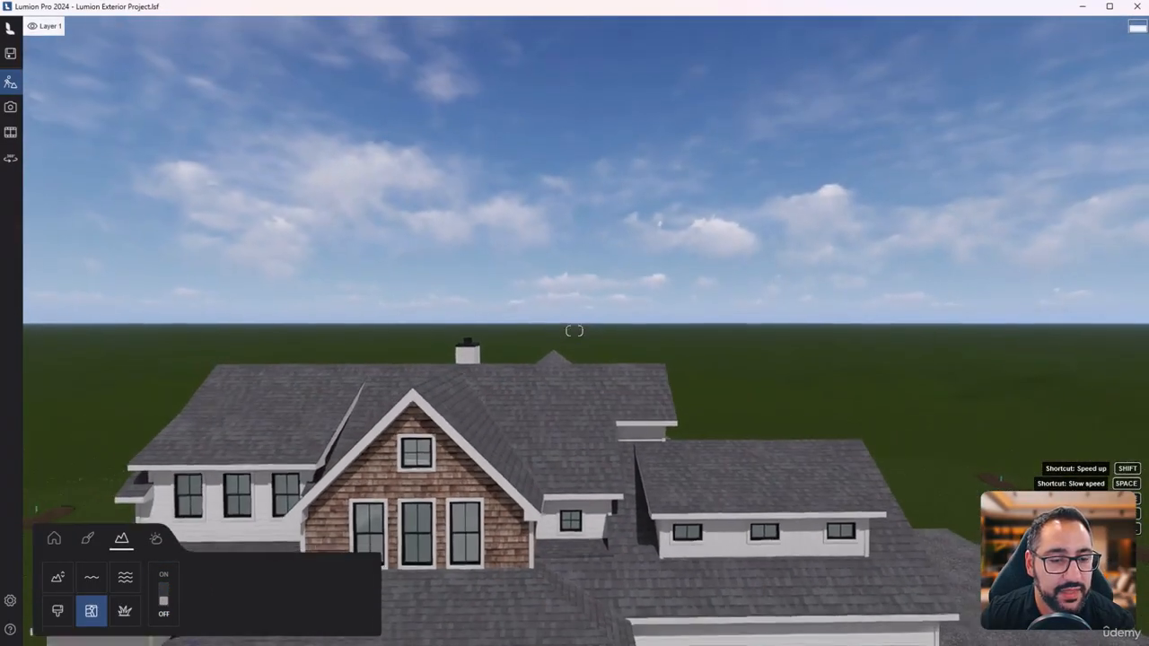
{"action": "key", "text": "e"}
{"action": "key", "text": "s"}
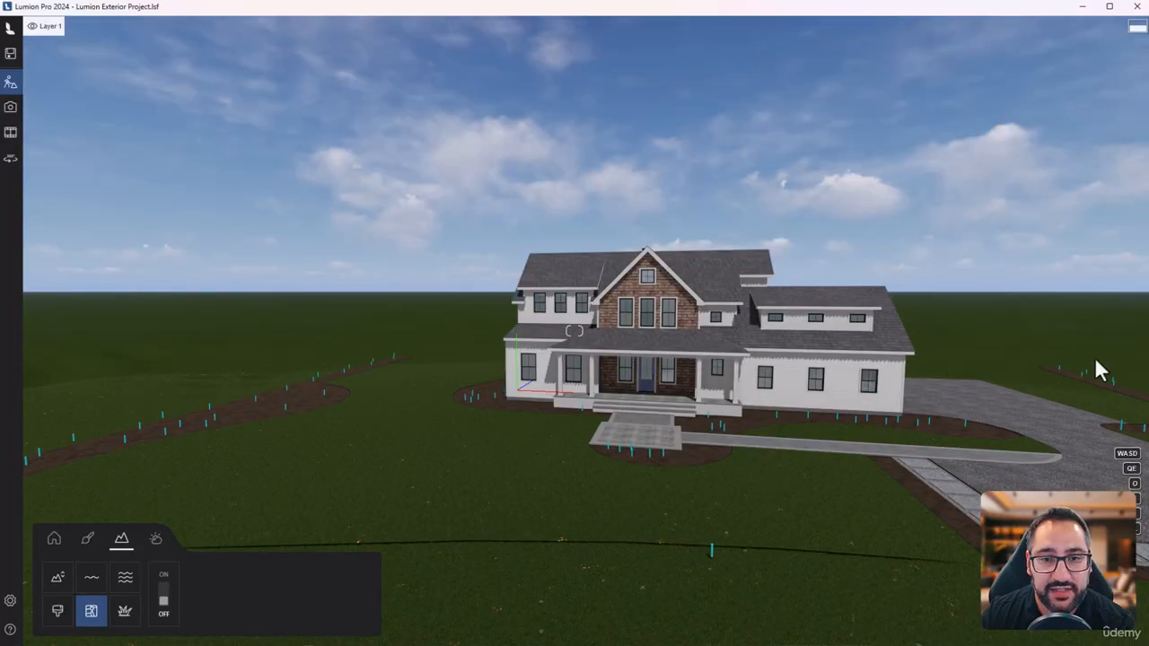
- Inspect the house front, lawn and background hills from several viewpoints, ending close to the entrance
{"action": "key", "text": "e"}
{"action": "right_click_drag", "start_coordinate": [576, 358], "coordinate": [753, 387]}
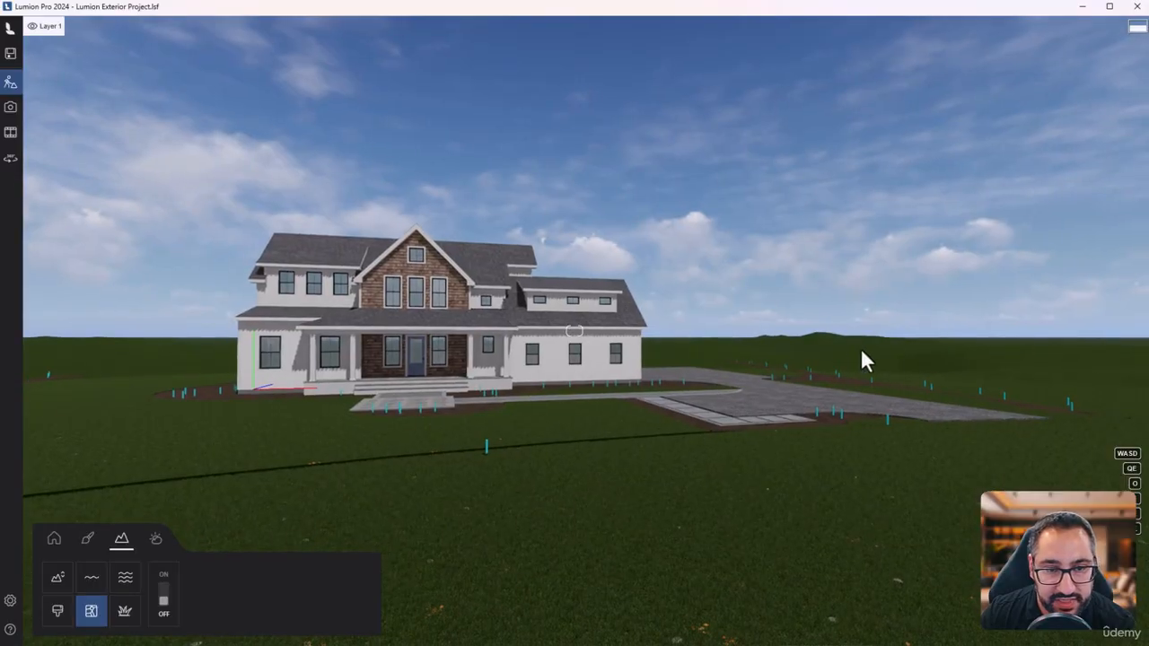
{"action": "right_click_drag", "start_coordinate": [860, 348], "coordinate": [651, 395]}
{"action": "key", "text": "q"}
{"action": "key", "text": "w"}
{"action": "right_click_drag", "start_coordinate": [673, 449], "coordinate": [885, 597]}
{"action": "key", "text": "a"}
{"action": "key", "text": "w"}
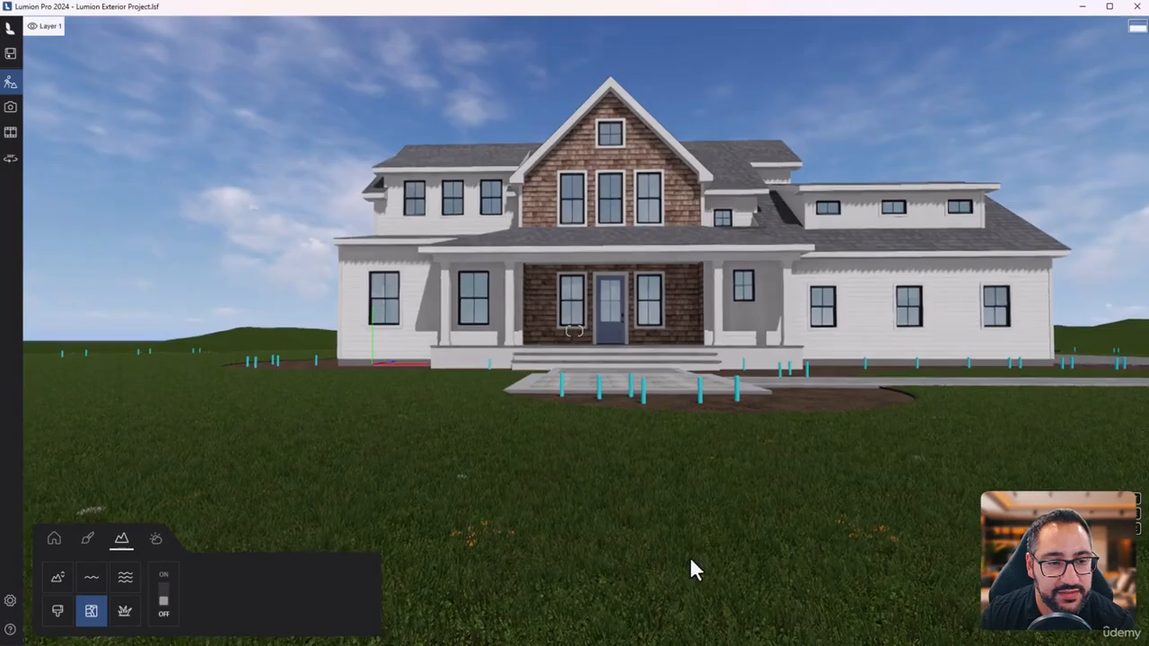
{"action": "key", "text": "q"}
{"action": "right_click_drag", "start_coordinate": [679, 490], "coordinate": [697, 485]}
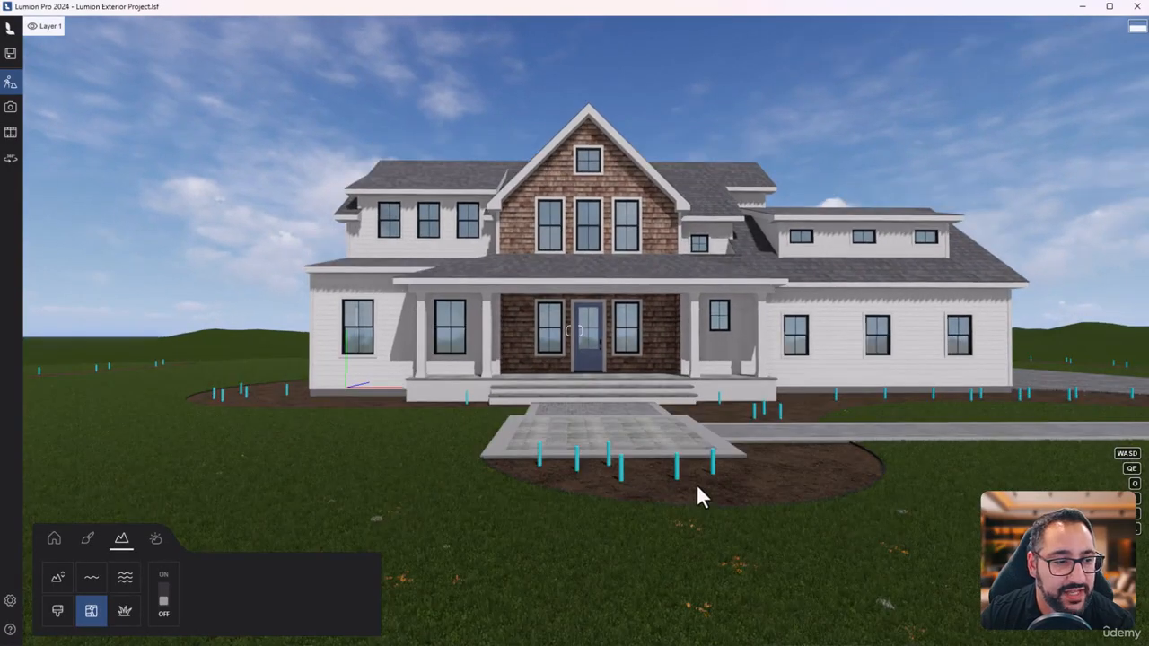